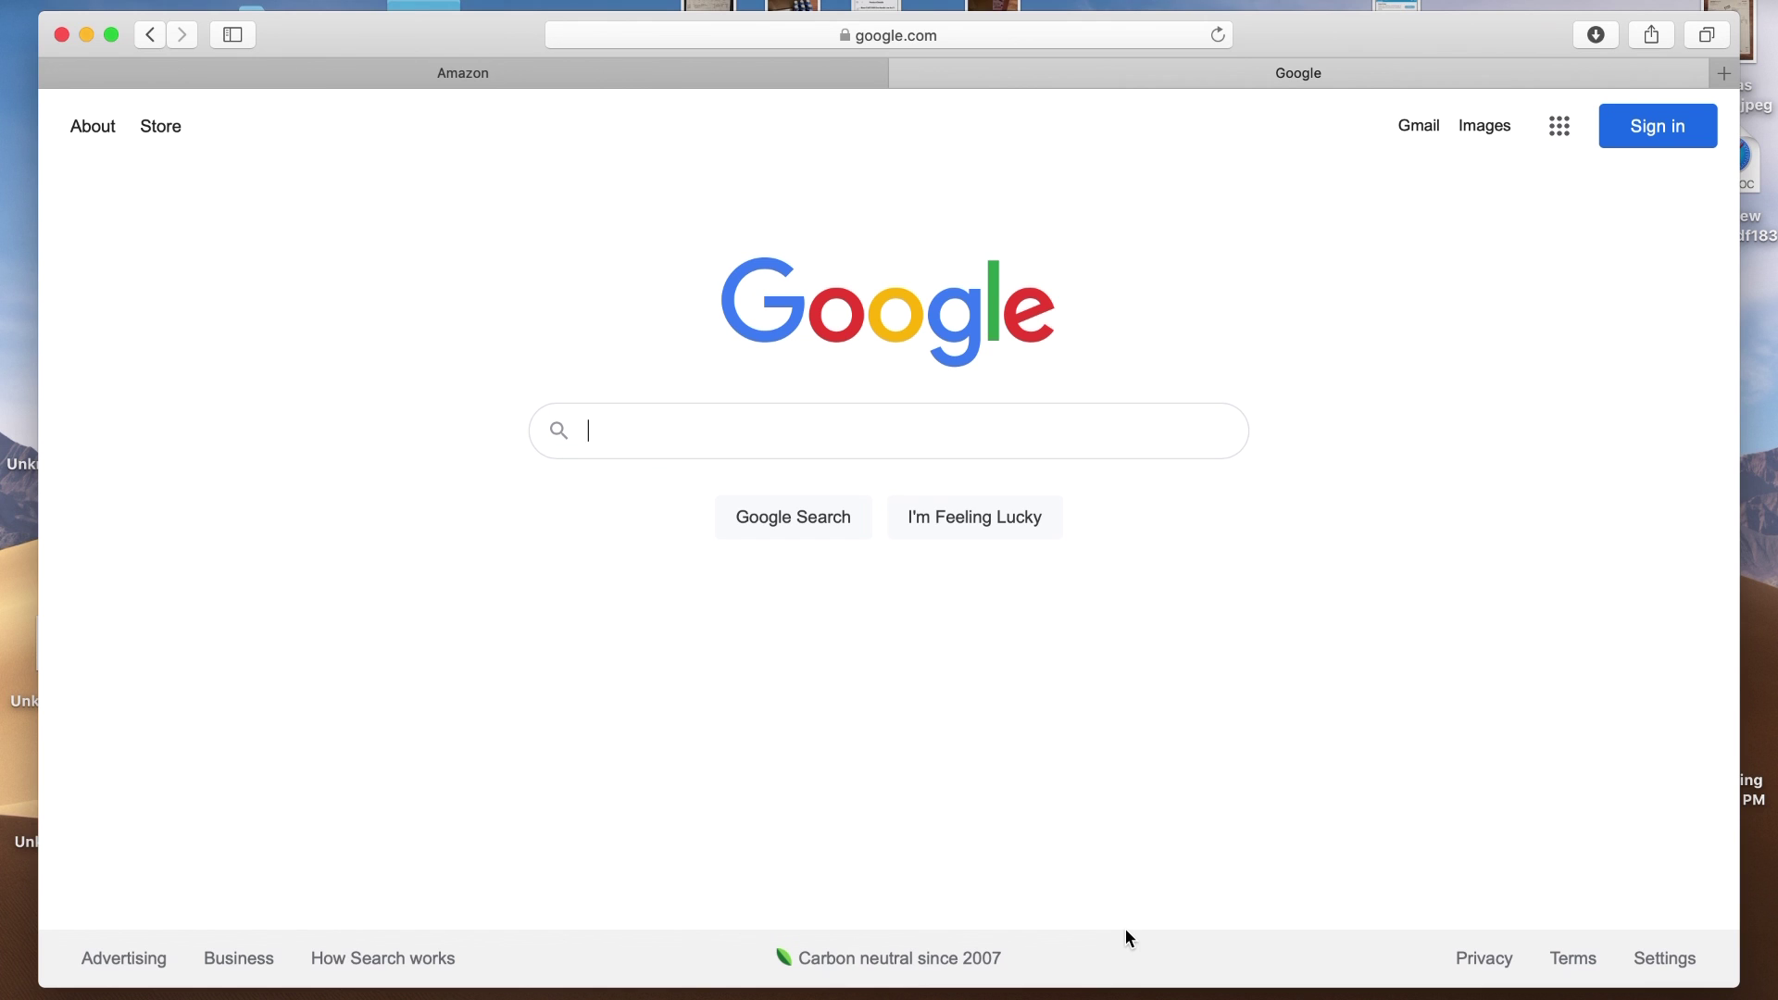
Load unitedperfumes.com in the second tab and look over its designer brand logo grid
click(911, 30)
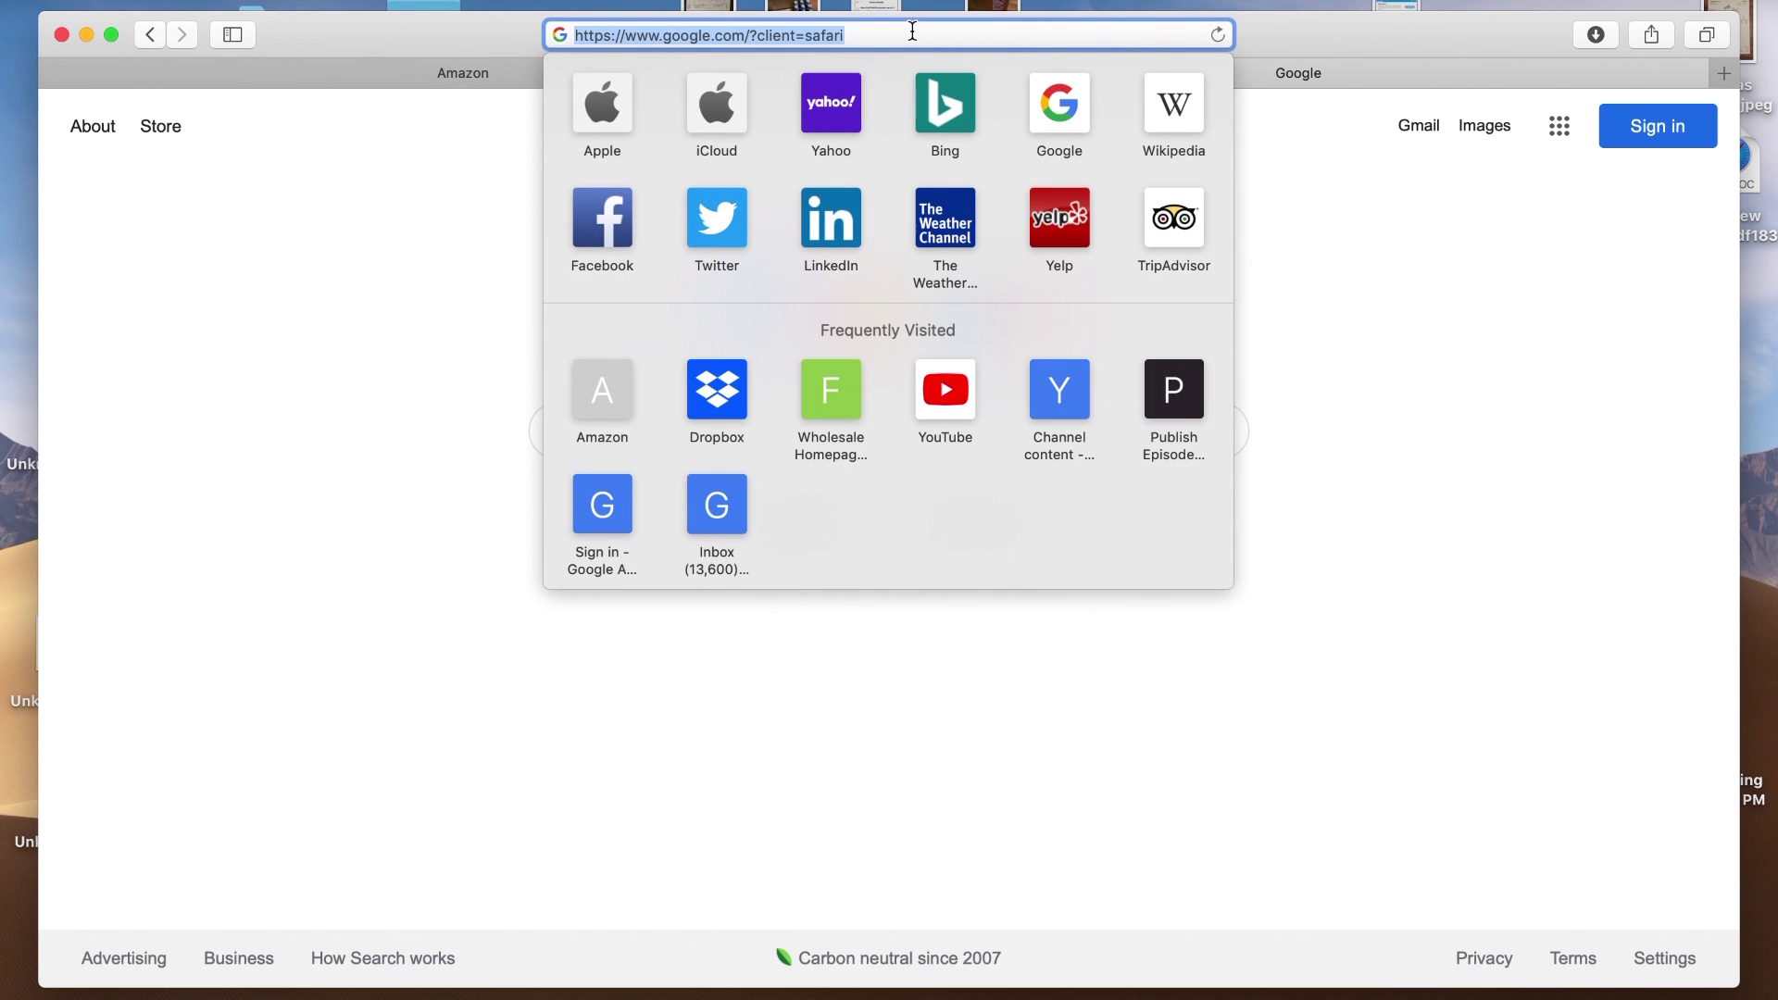
text(unit)
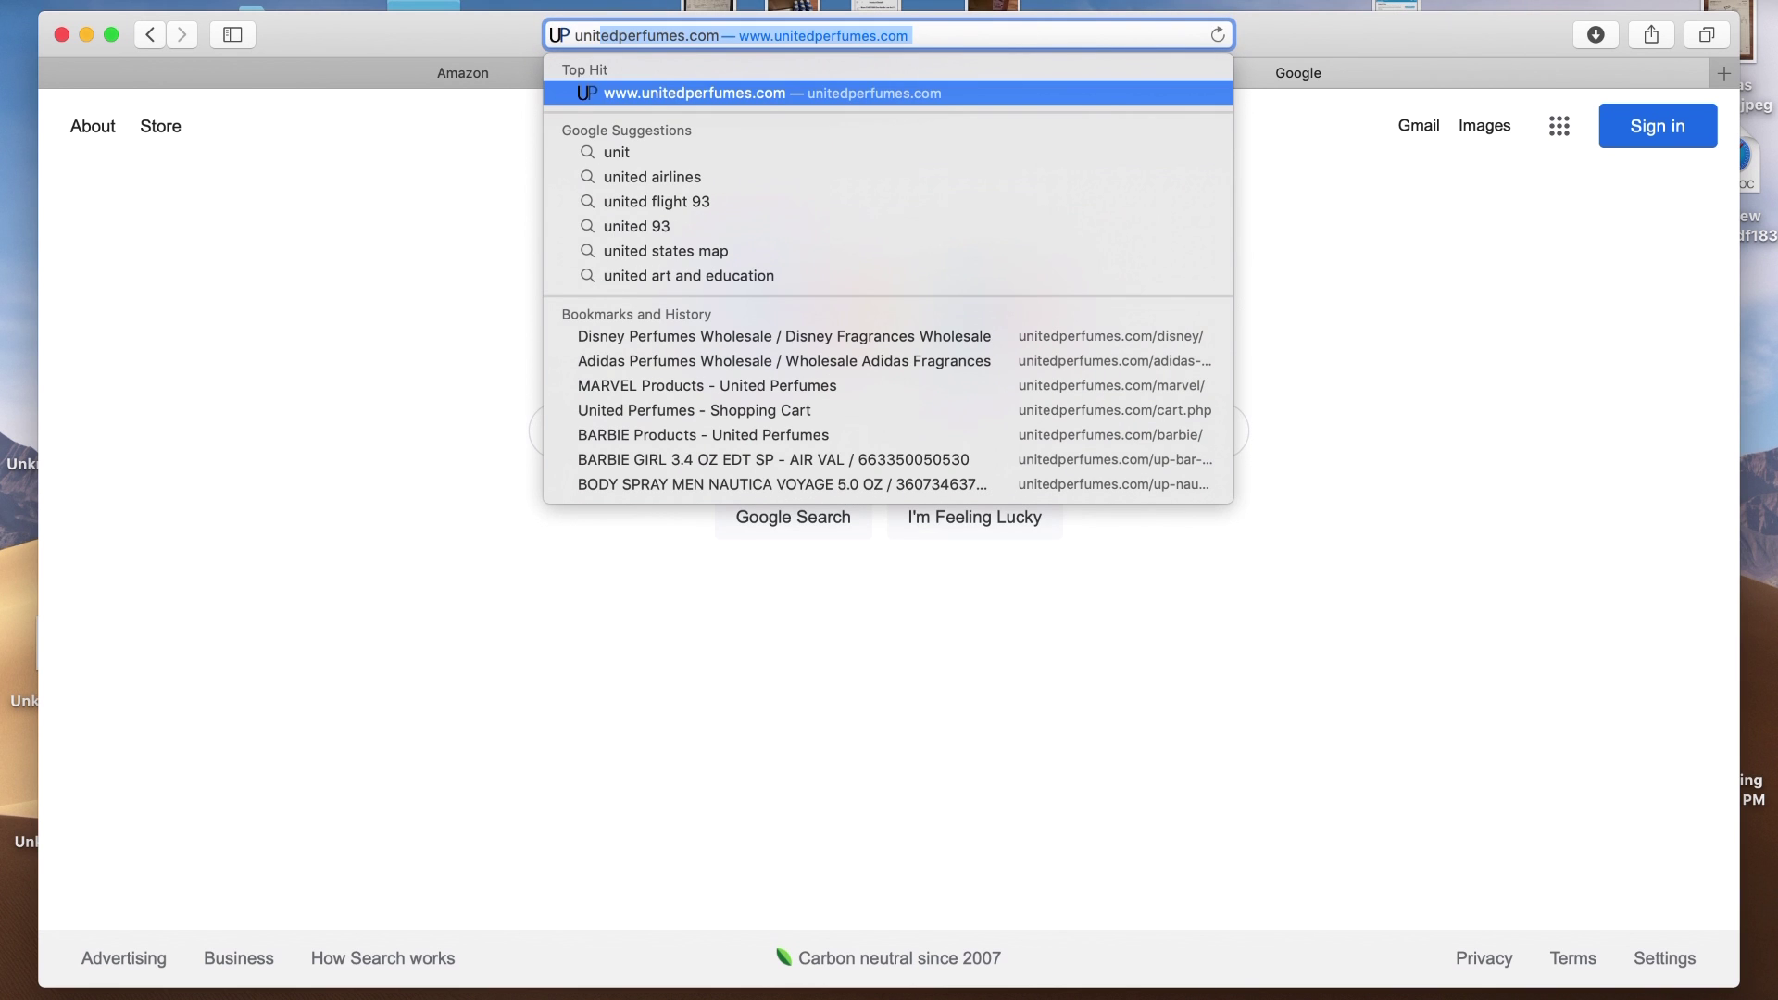
key(Return)
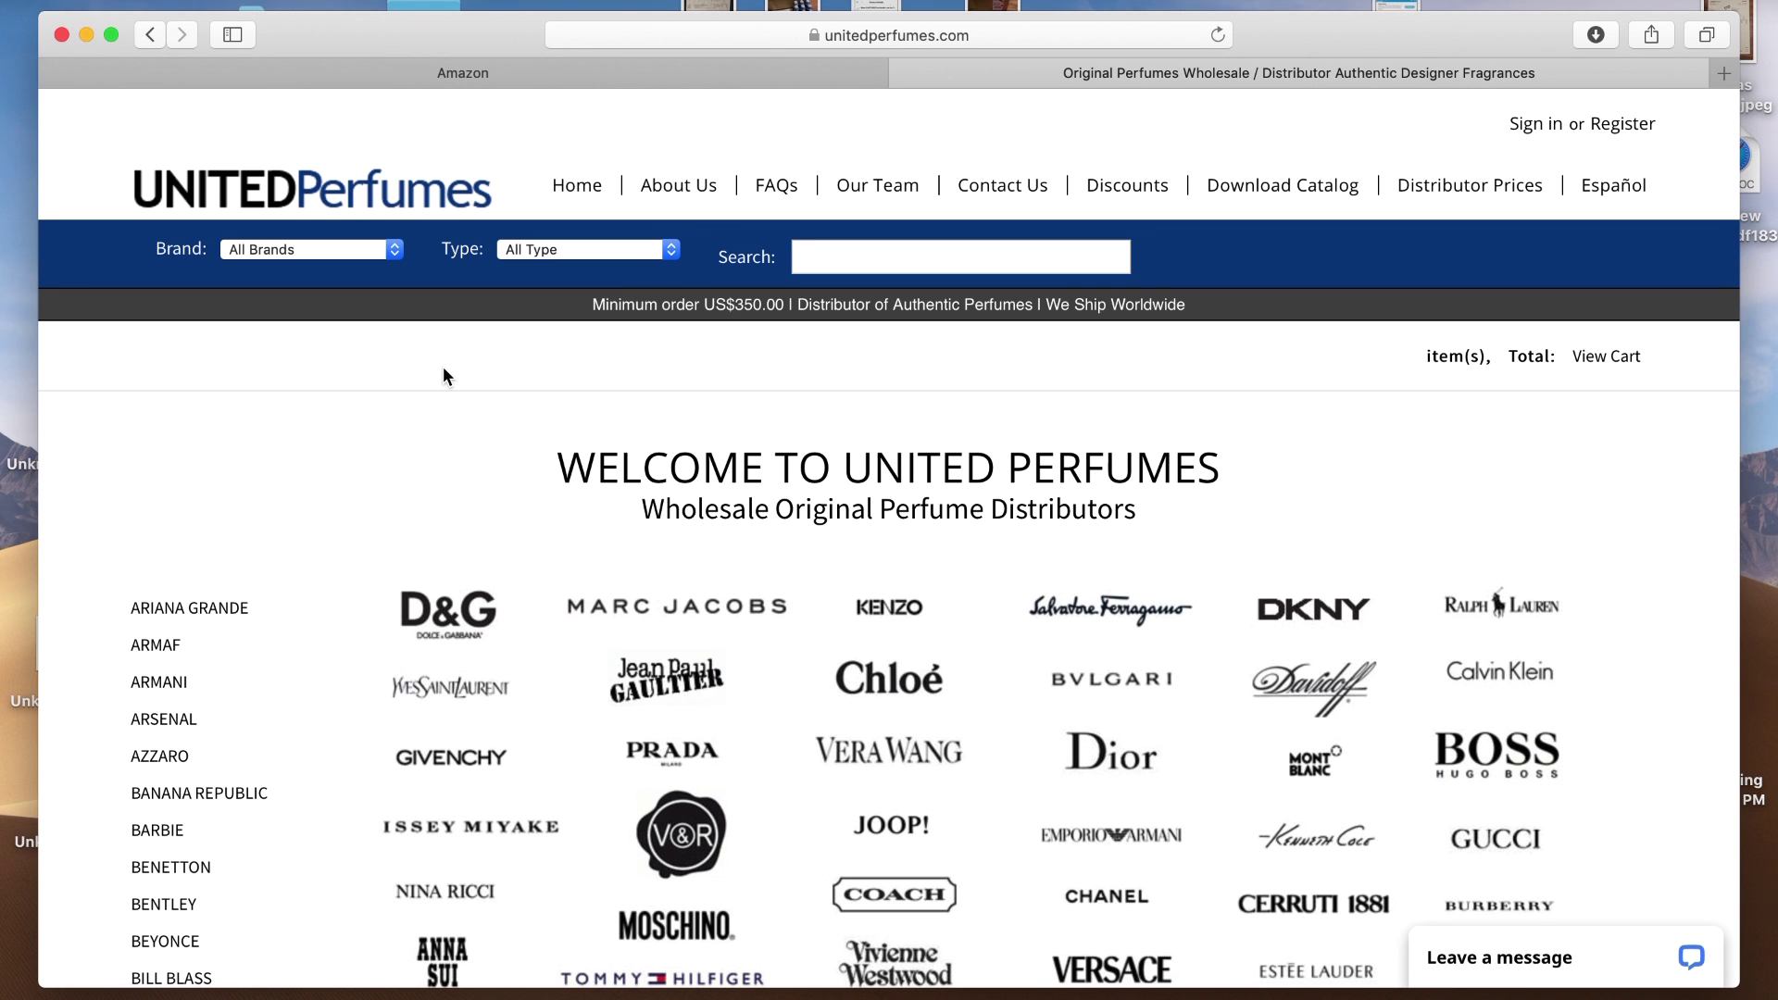
scroll(443, 376, down, 5)
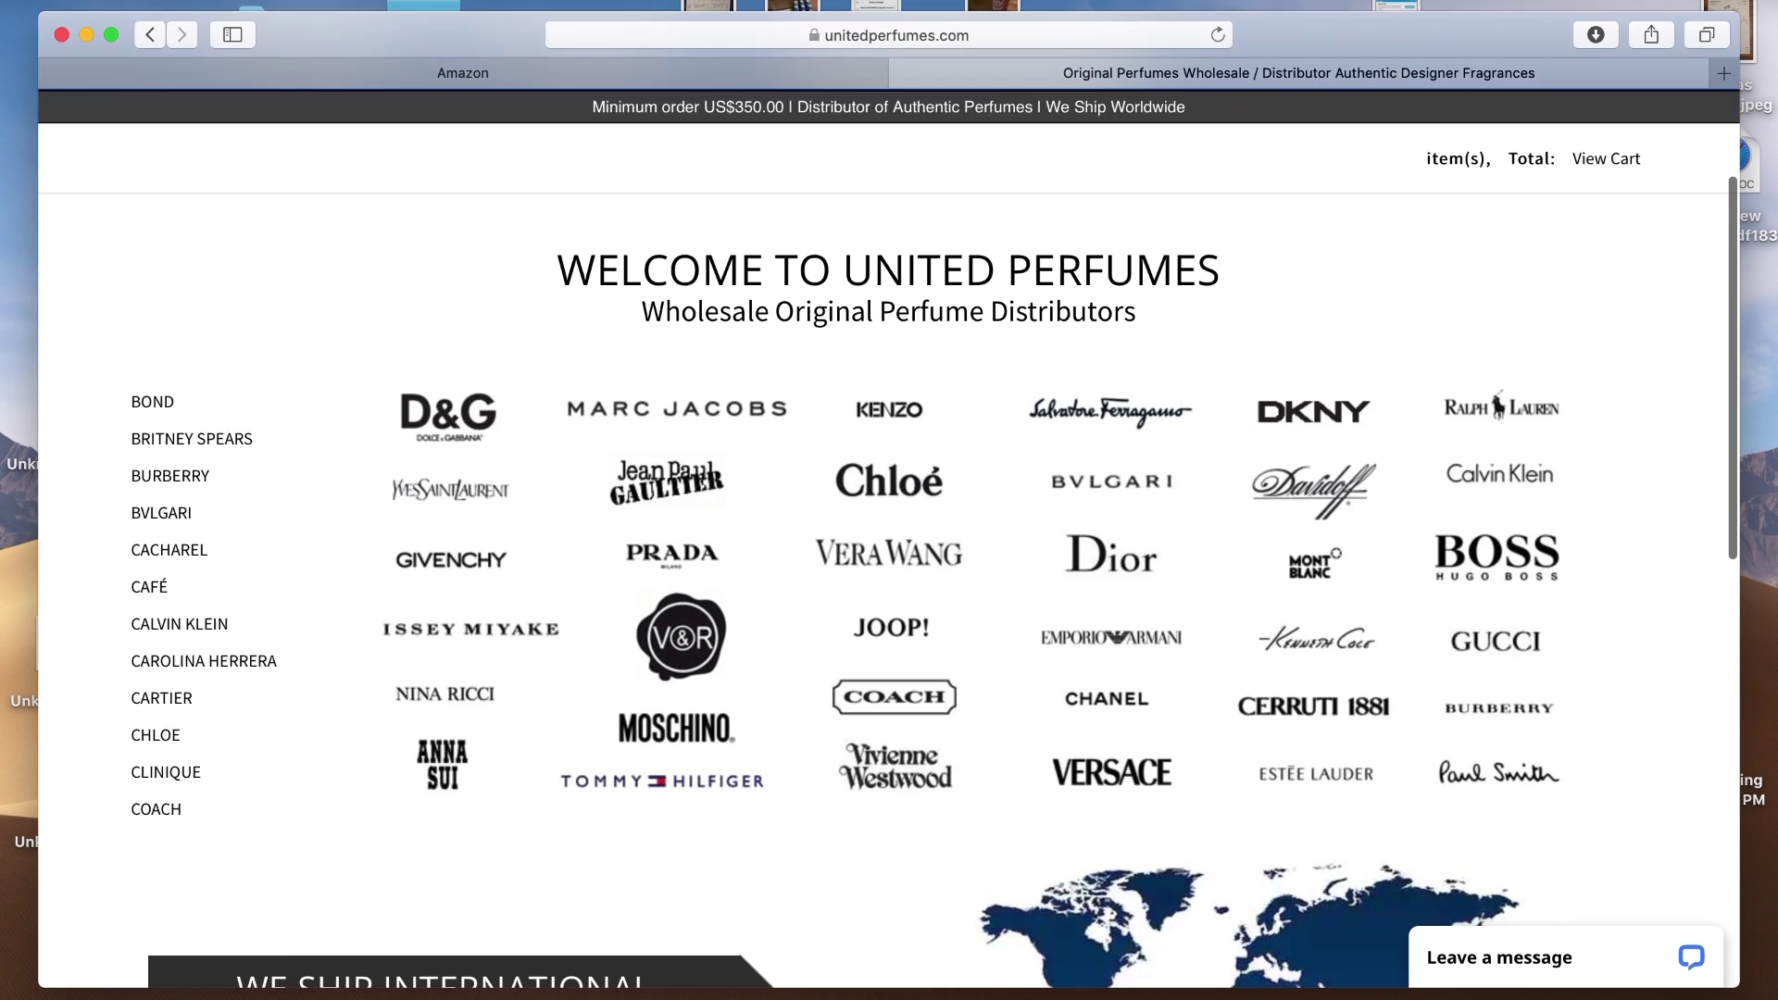
scroll(889, 546, up, 5)
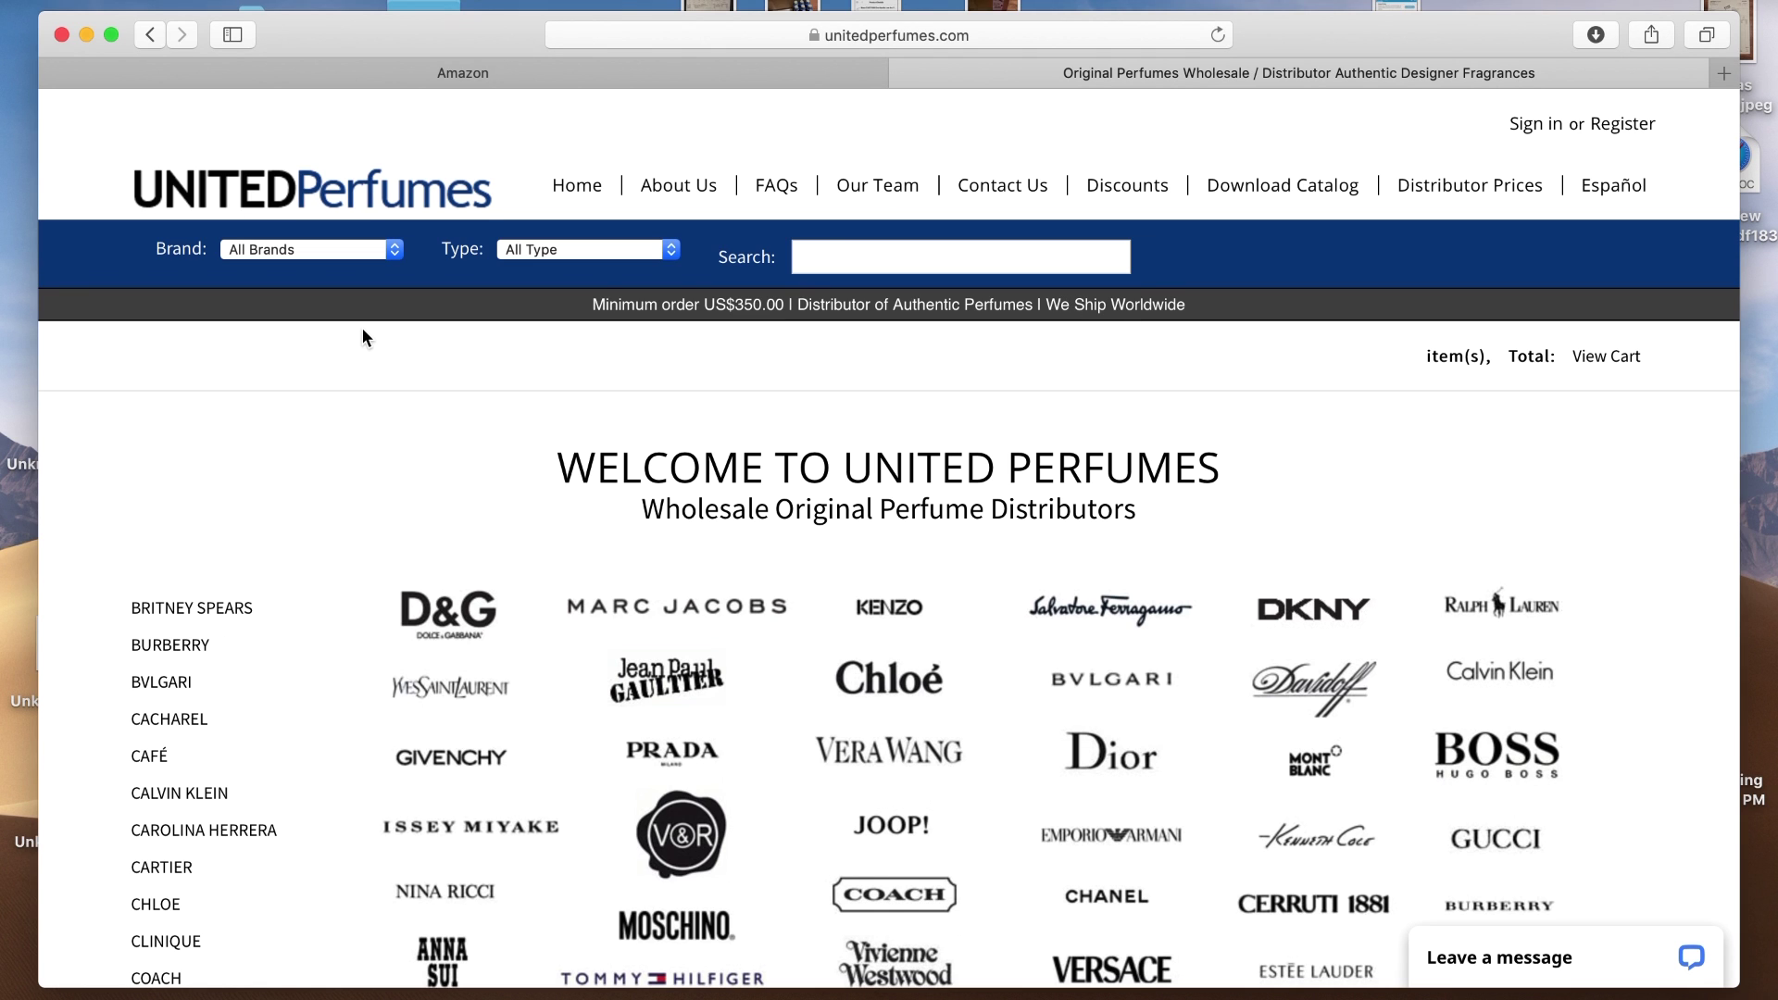
Filter the catalog to ADIDAS and browse its 100 ml colognes priced at $5.50
click(361, 262)
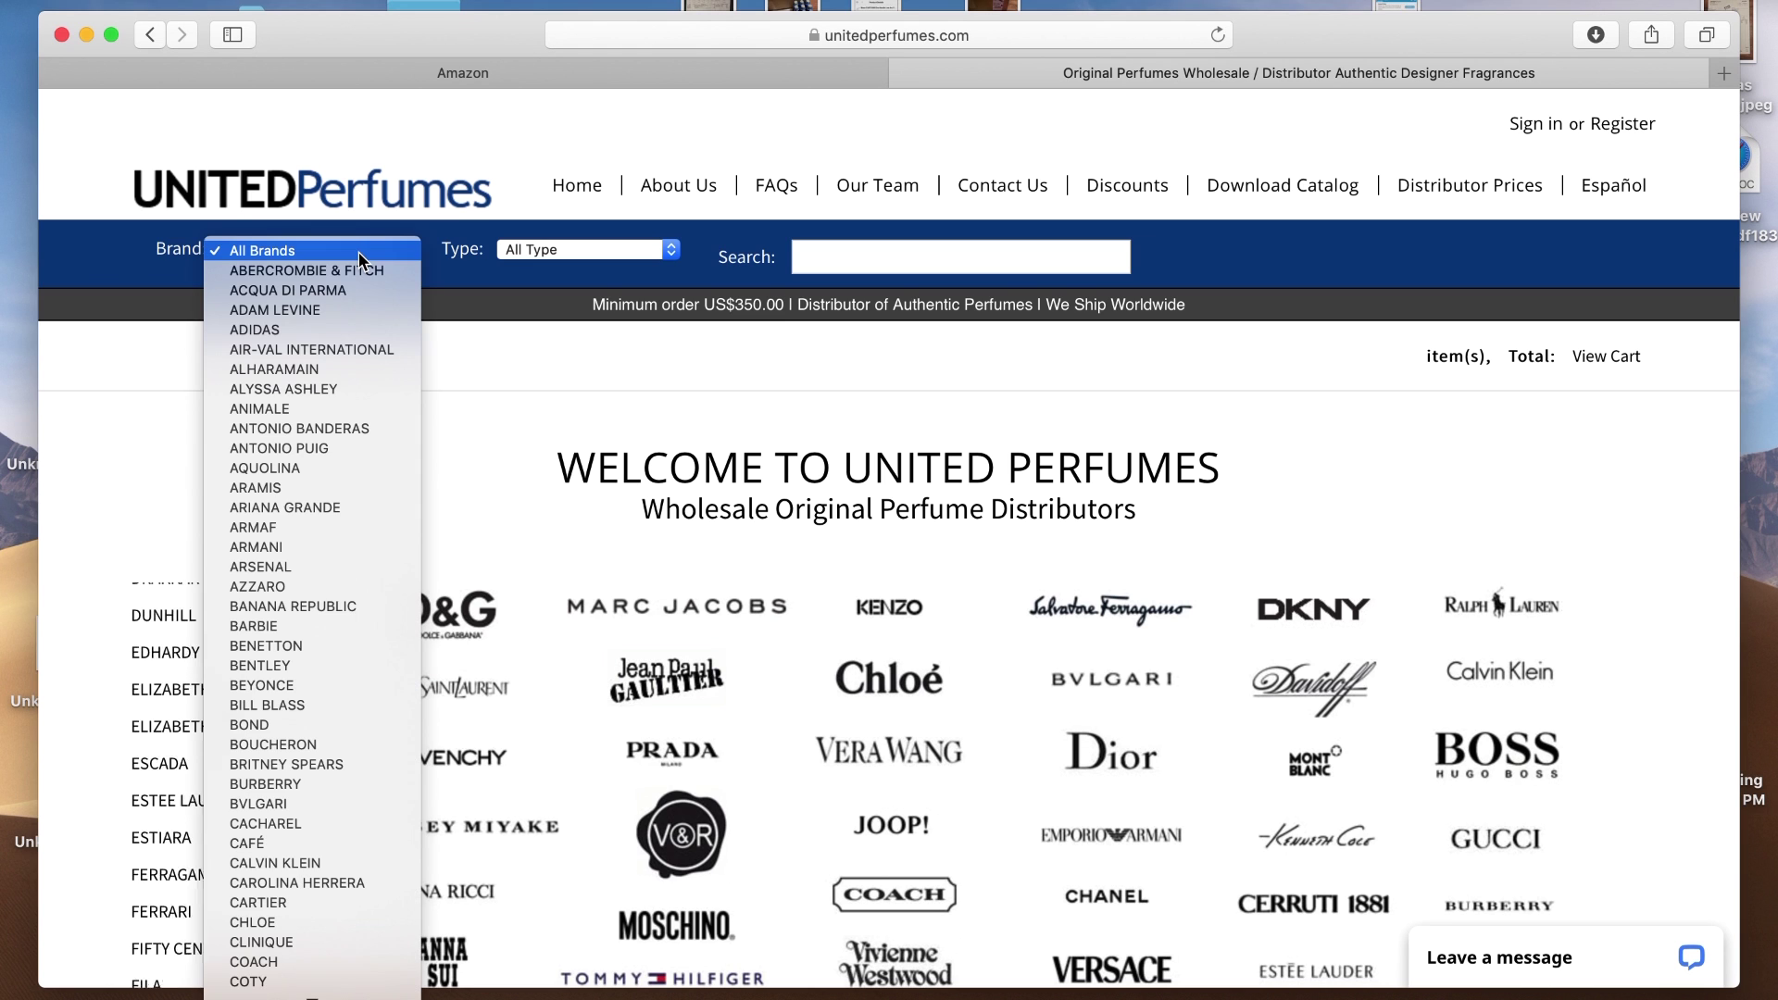
click(258, 331)
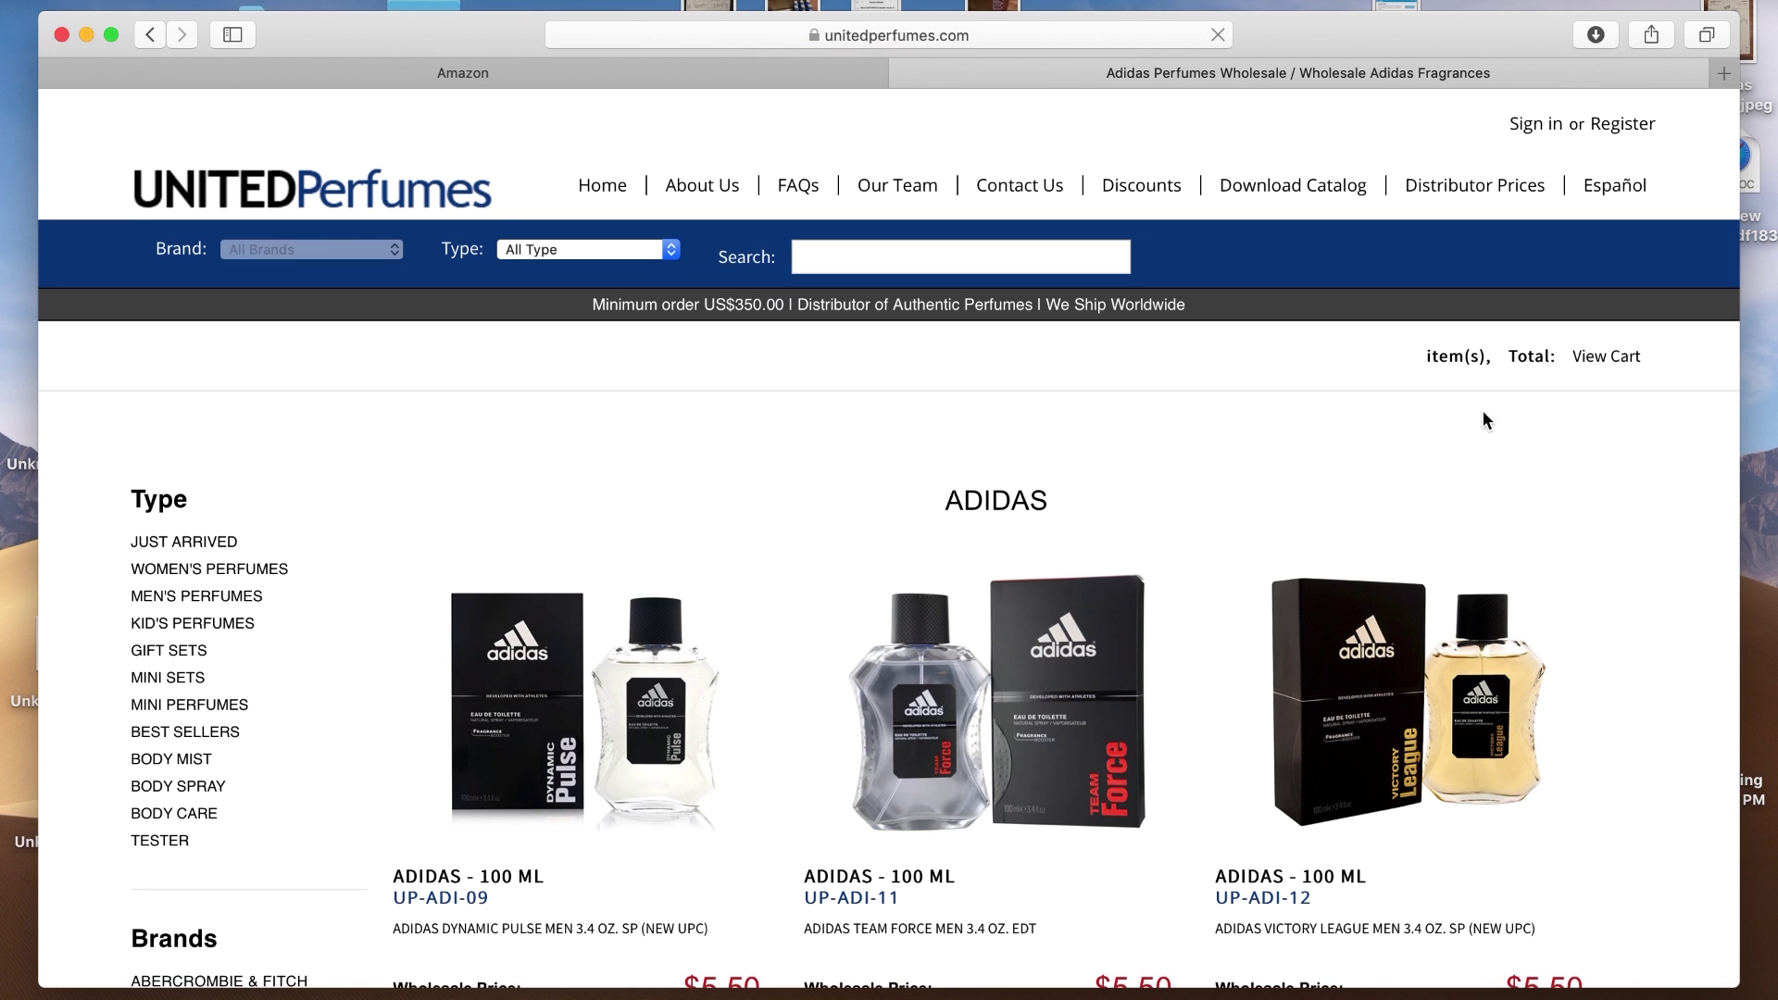
scroll(1634, 451, down, 5)
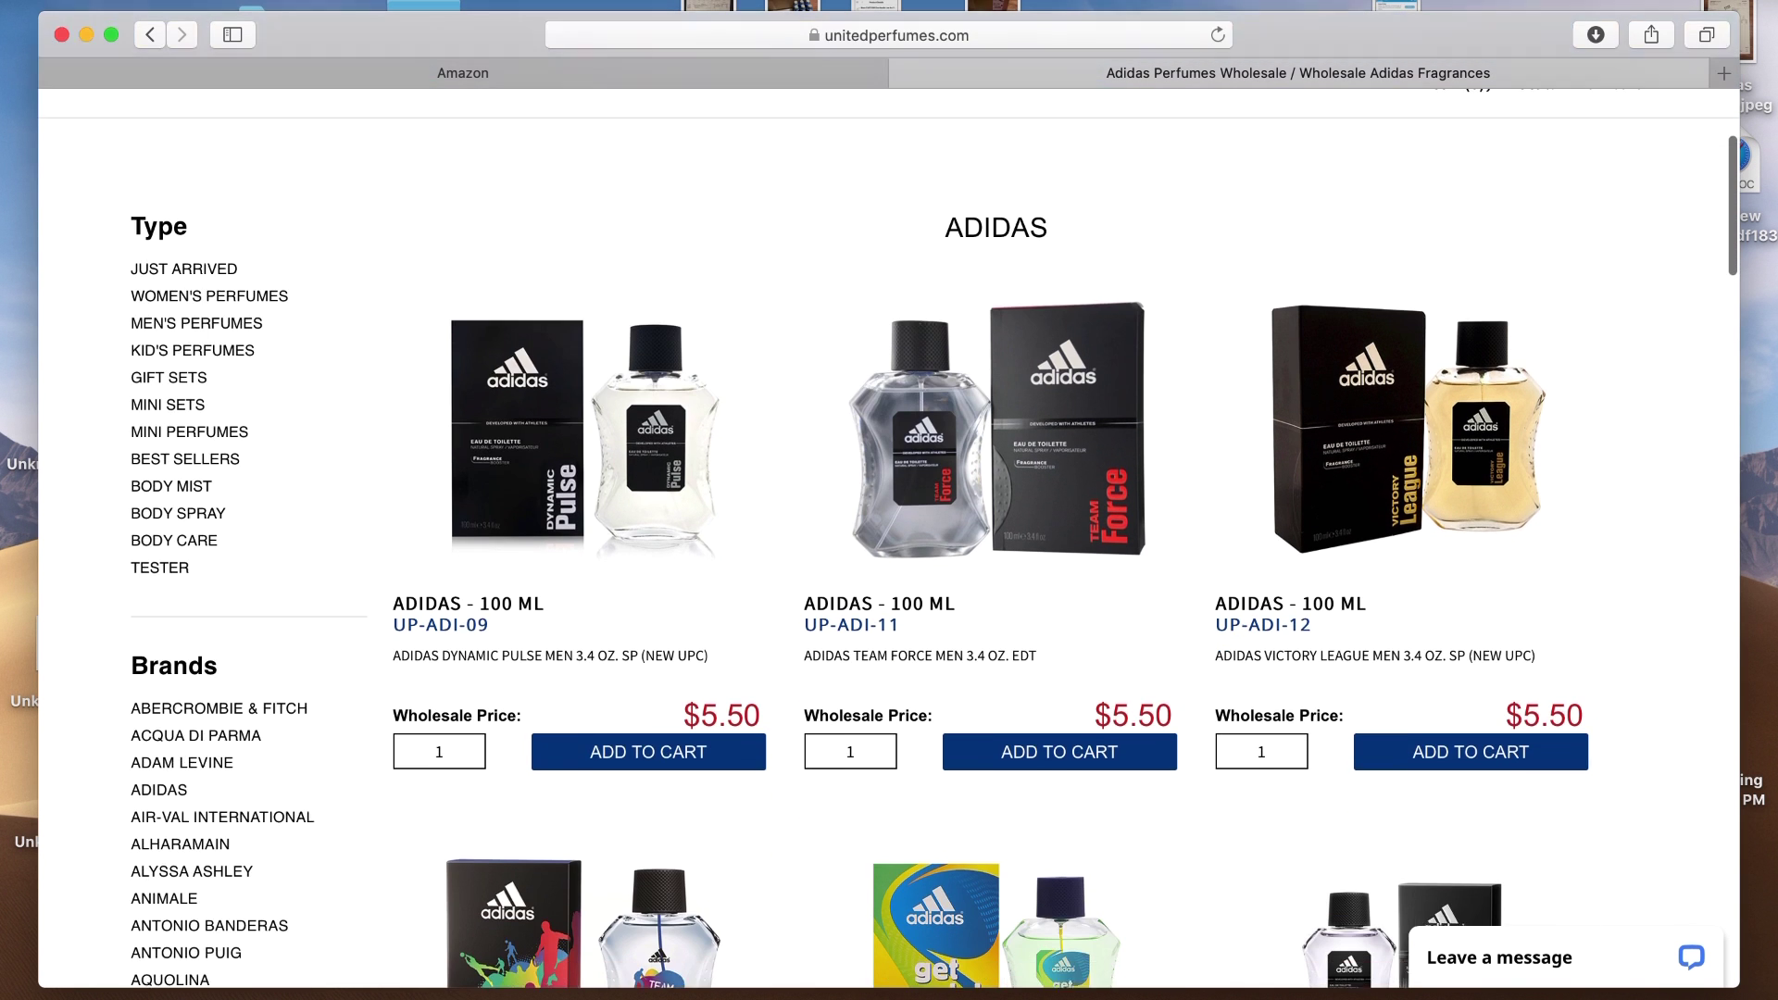
scroll(889, 537, down, 5)
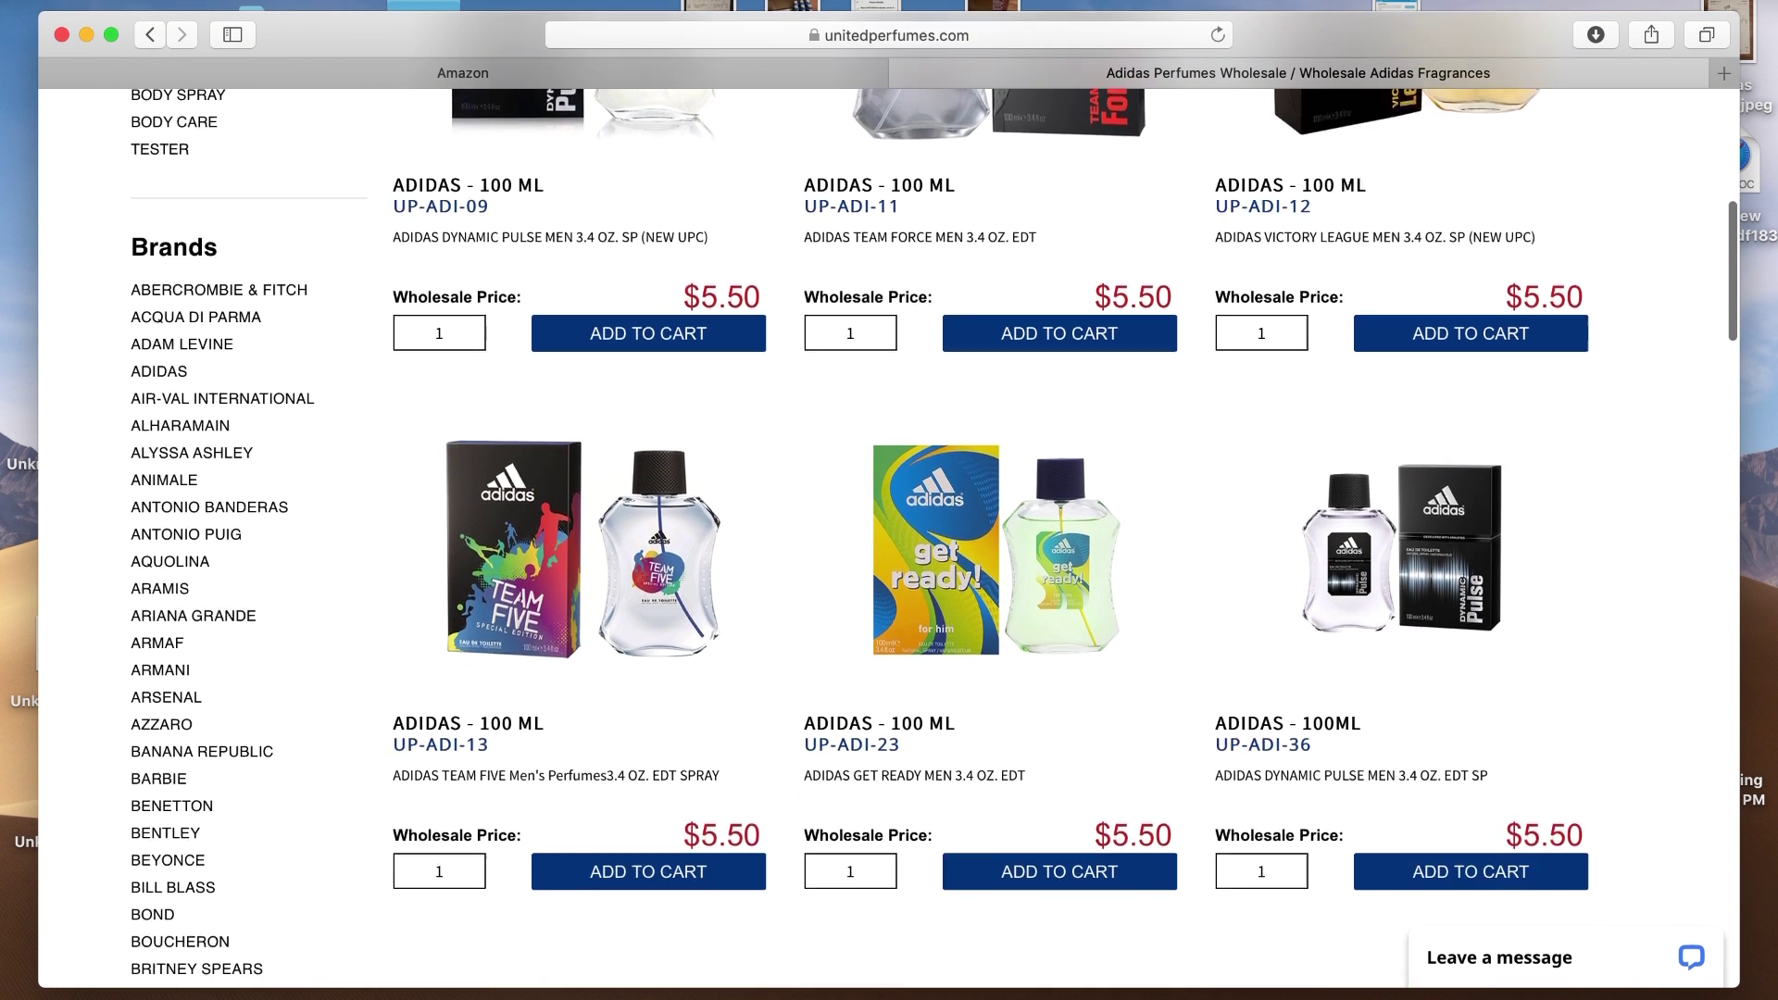
scroll(889, 537, down, 2)
scroll(889, 537, up, 3)
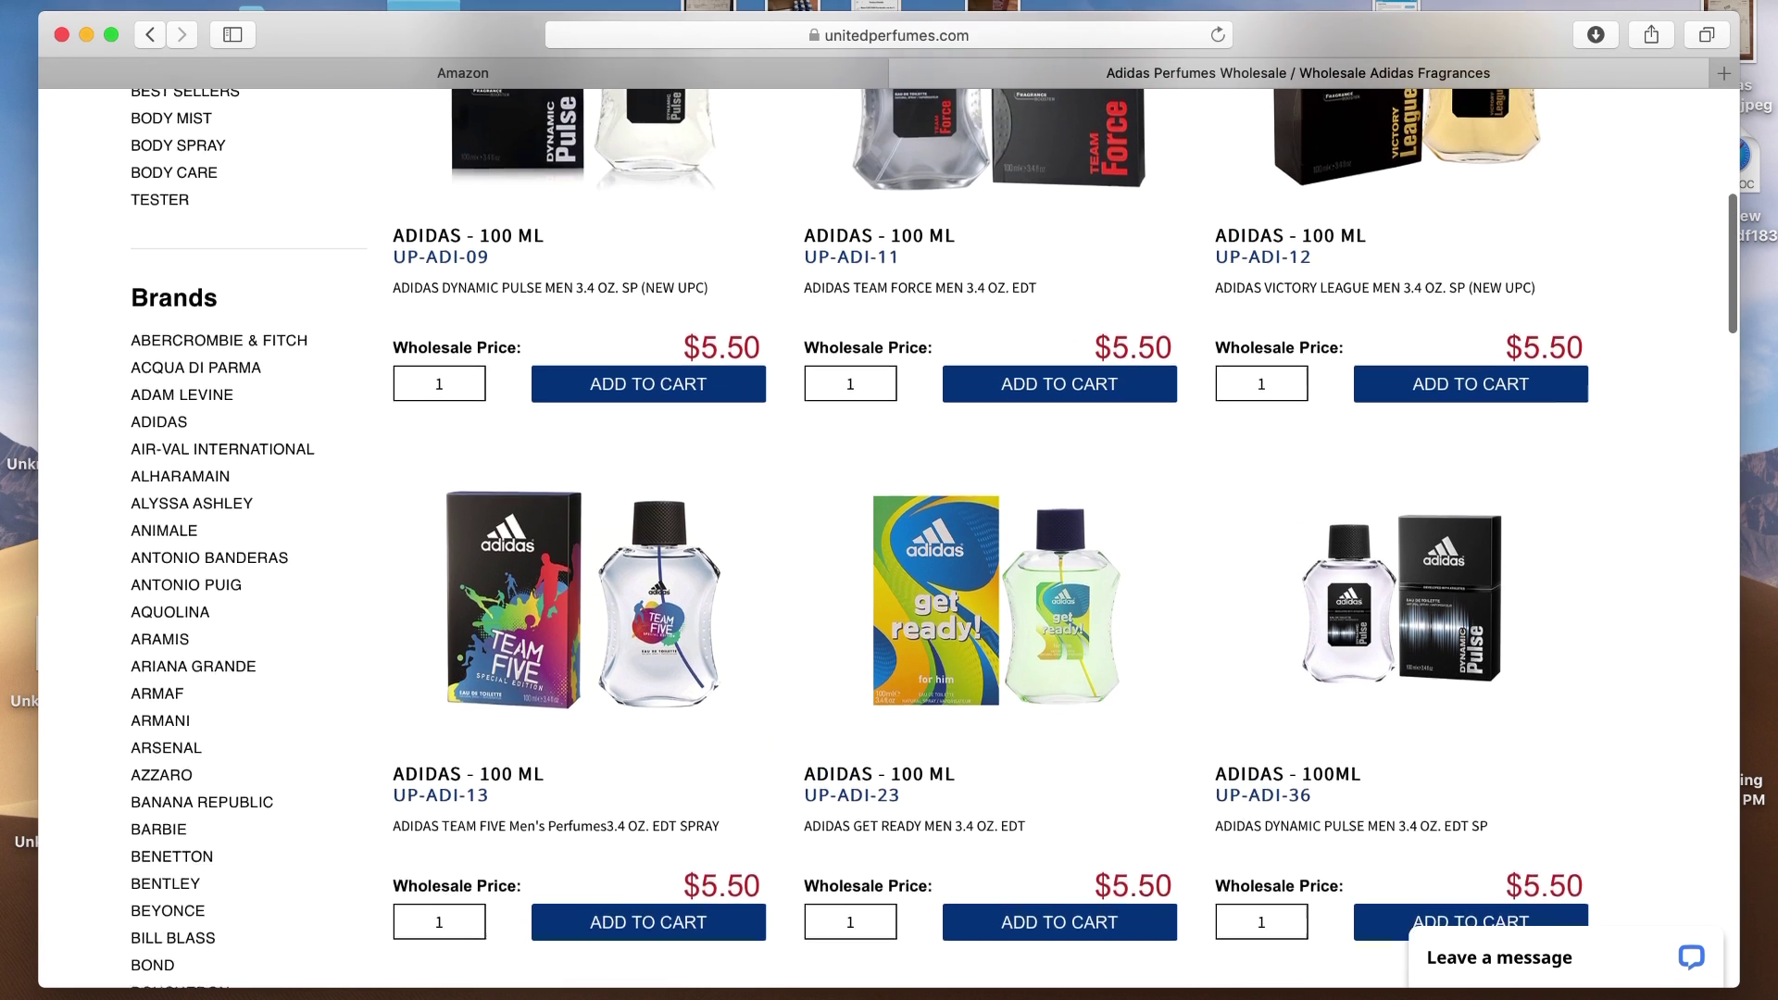
scroll(889, 537, up, 2)
scroll(889, 537, up, 1)
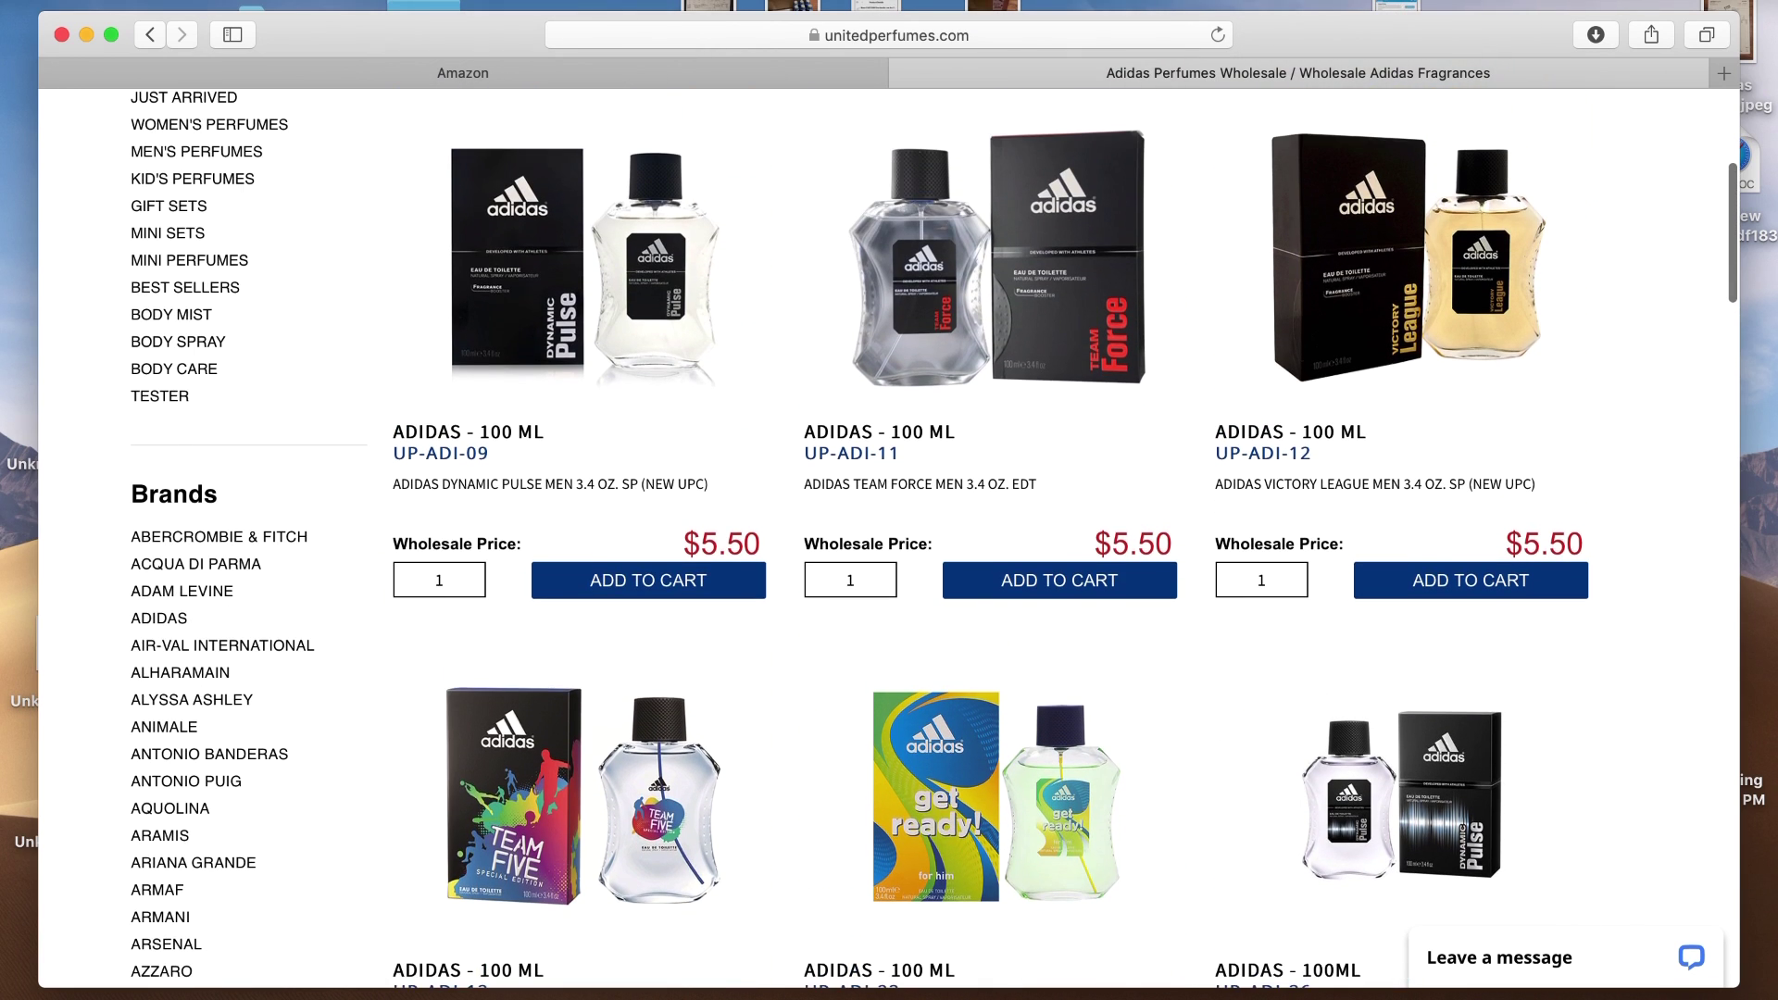
scroll(889, 537, down, 5)
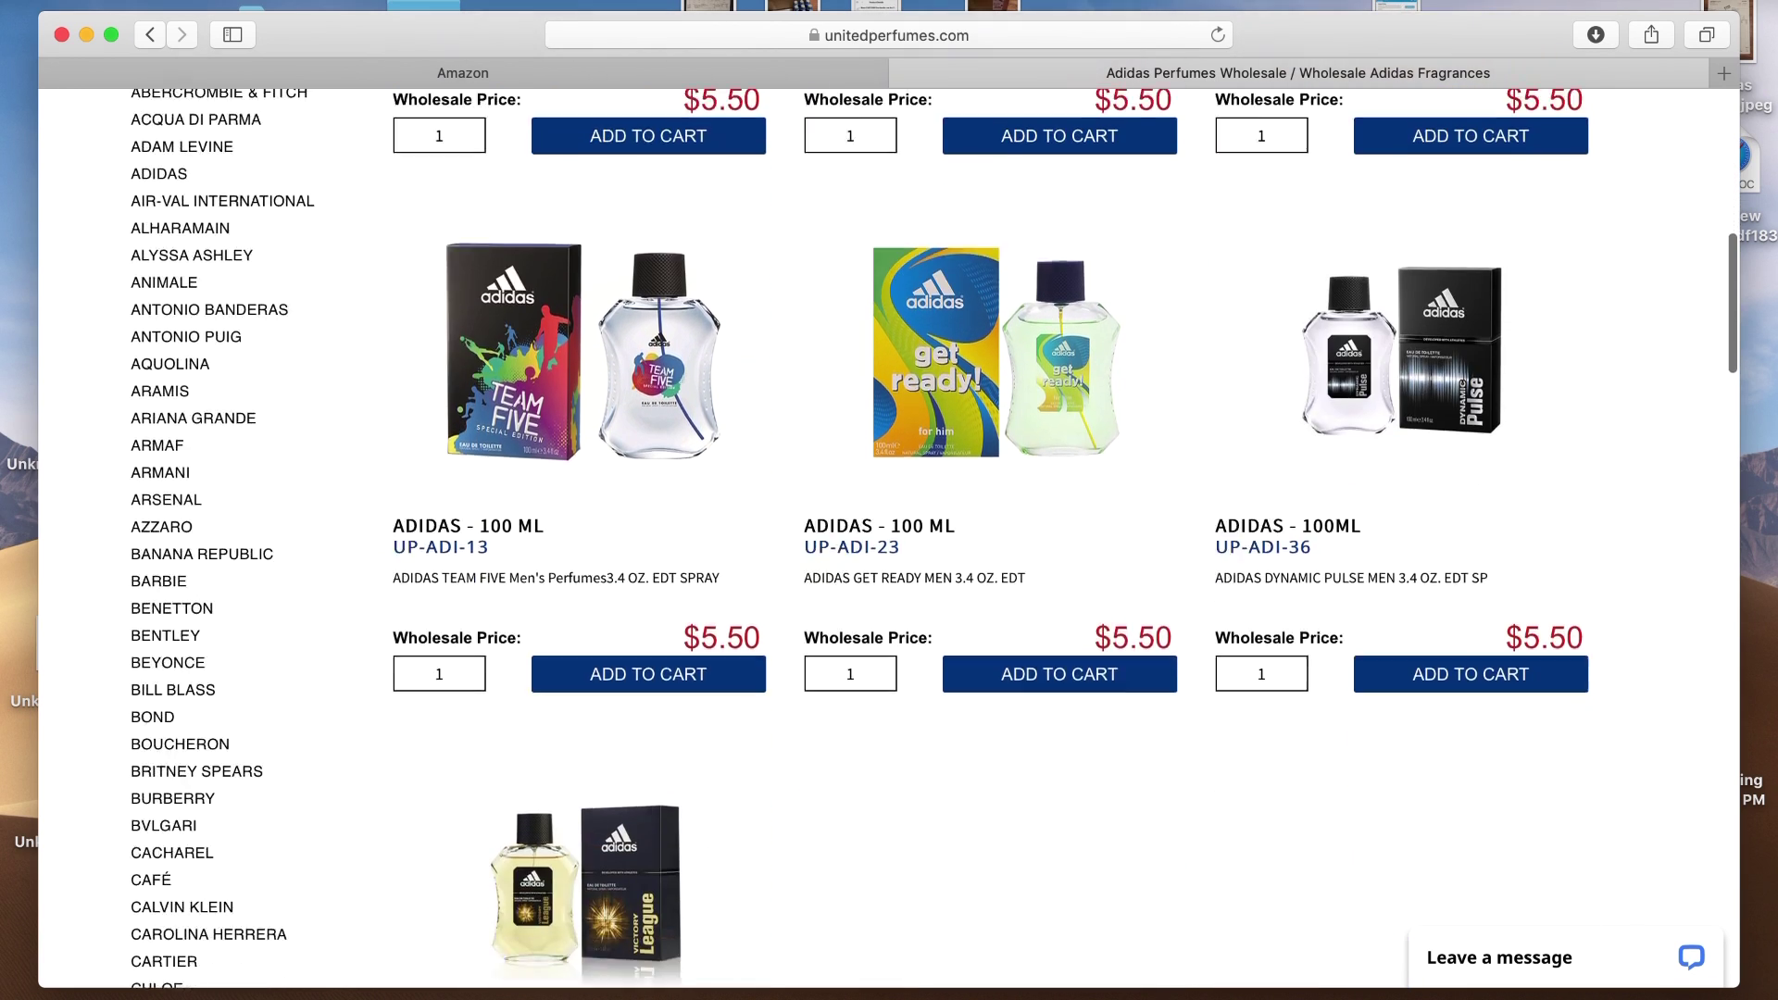
scroll(889, 537, down, 1)
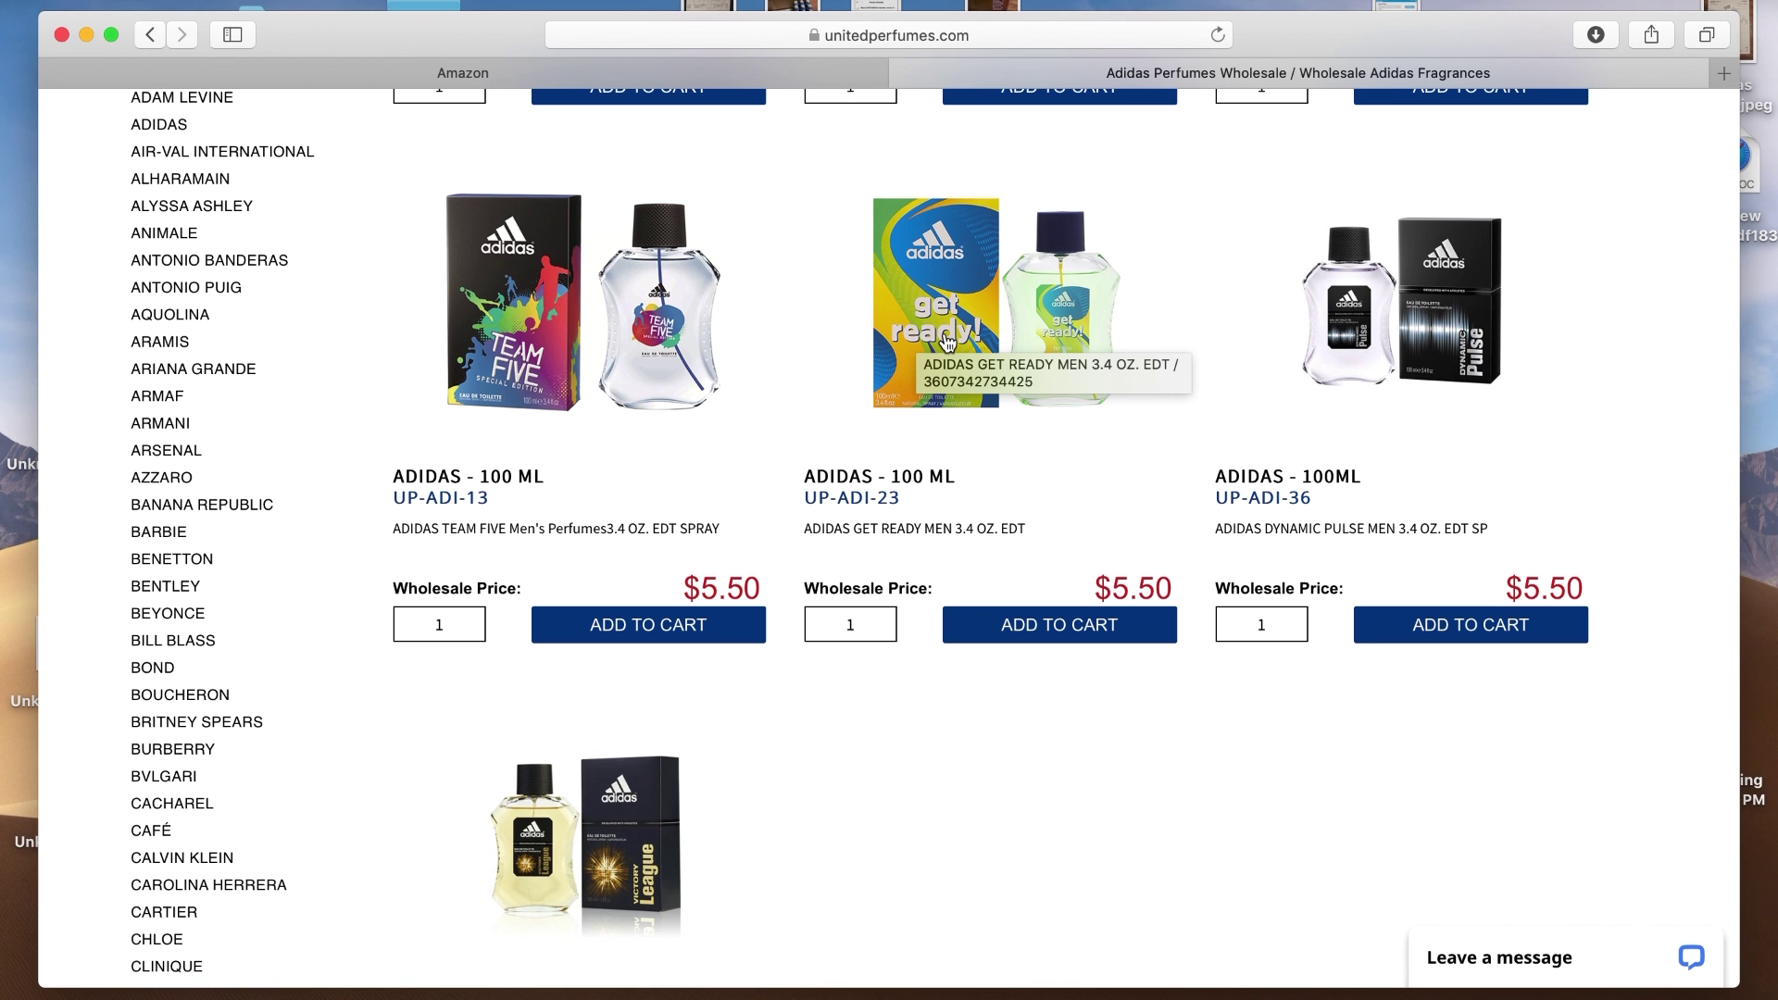
click(946, 340)
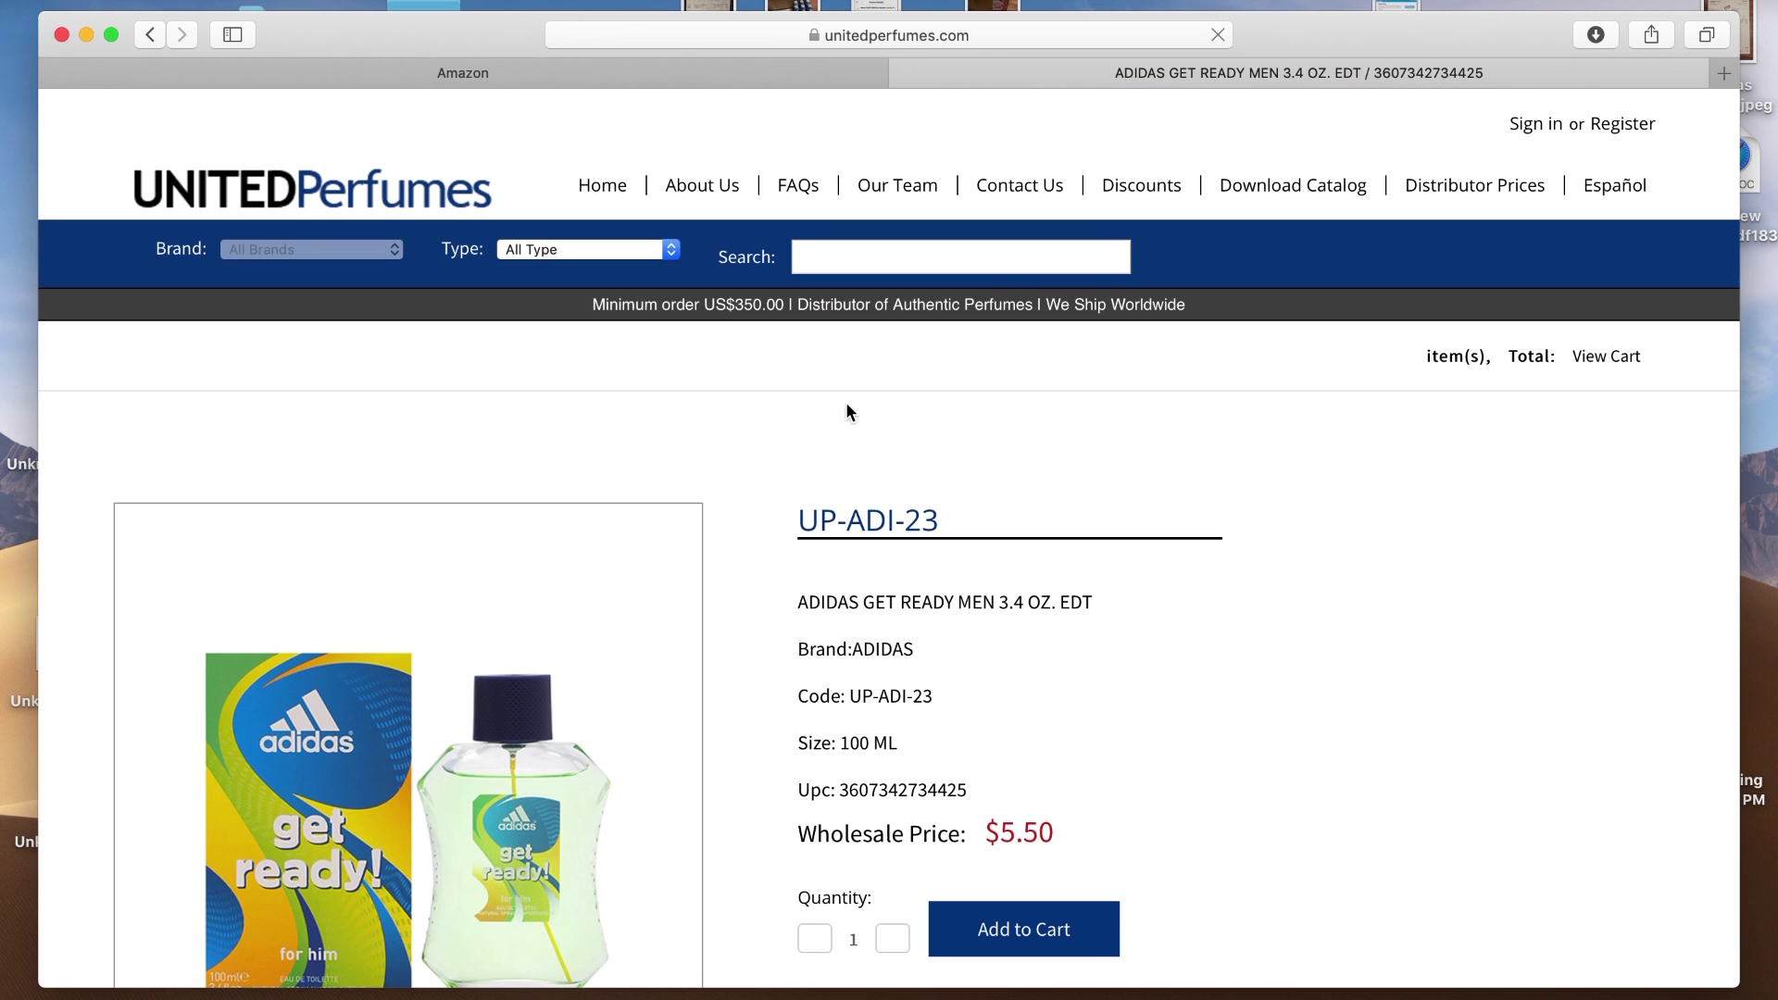
key(Down)
key(Down)
key(Down)
key(Down)
key(Down)
key(Down)
key(Down)
key(Down)
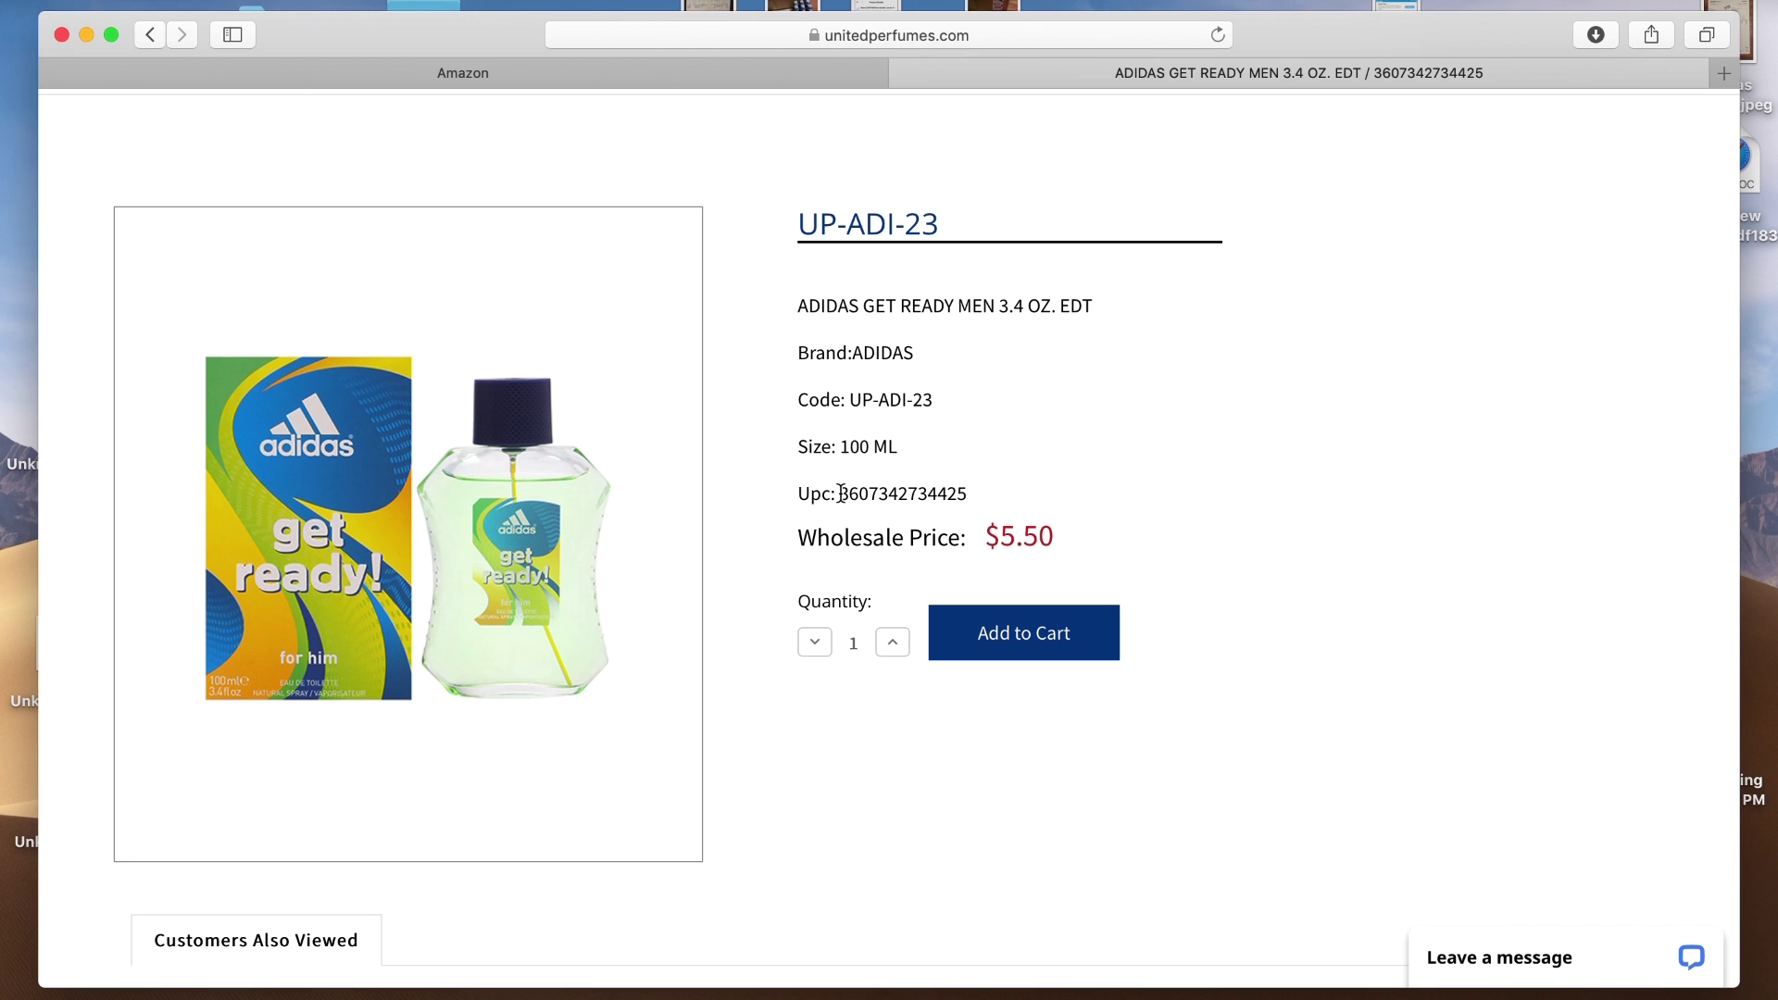
drag(840, 493, 971, 493)
click(218, 2)
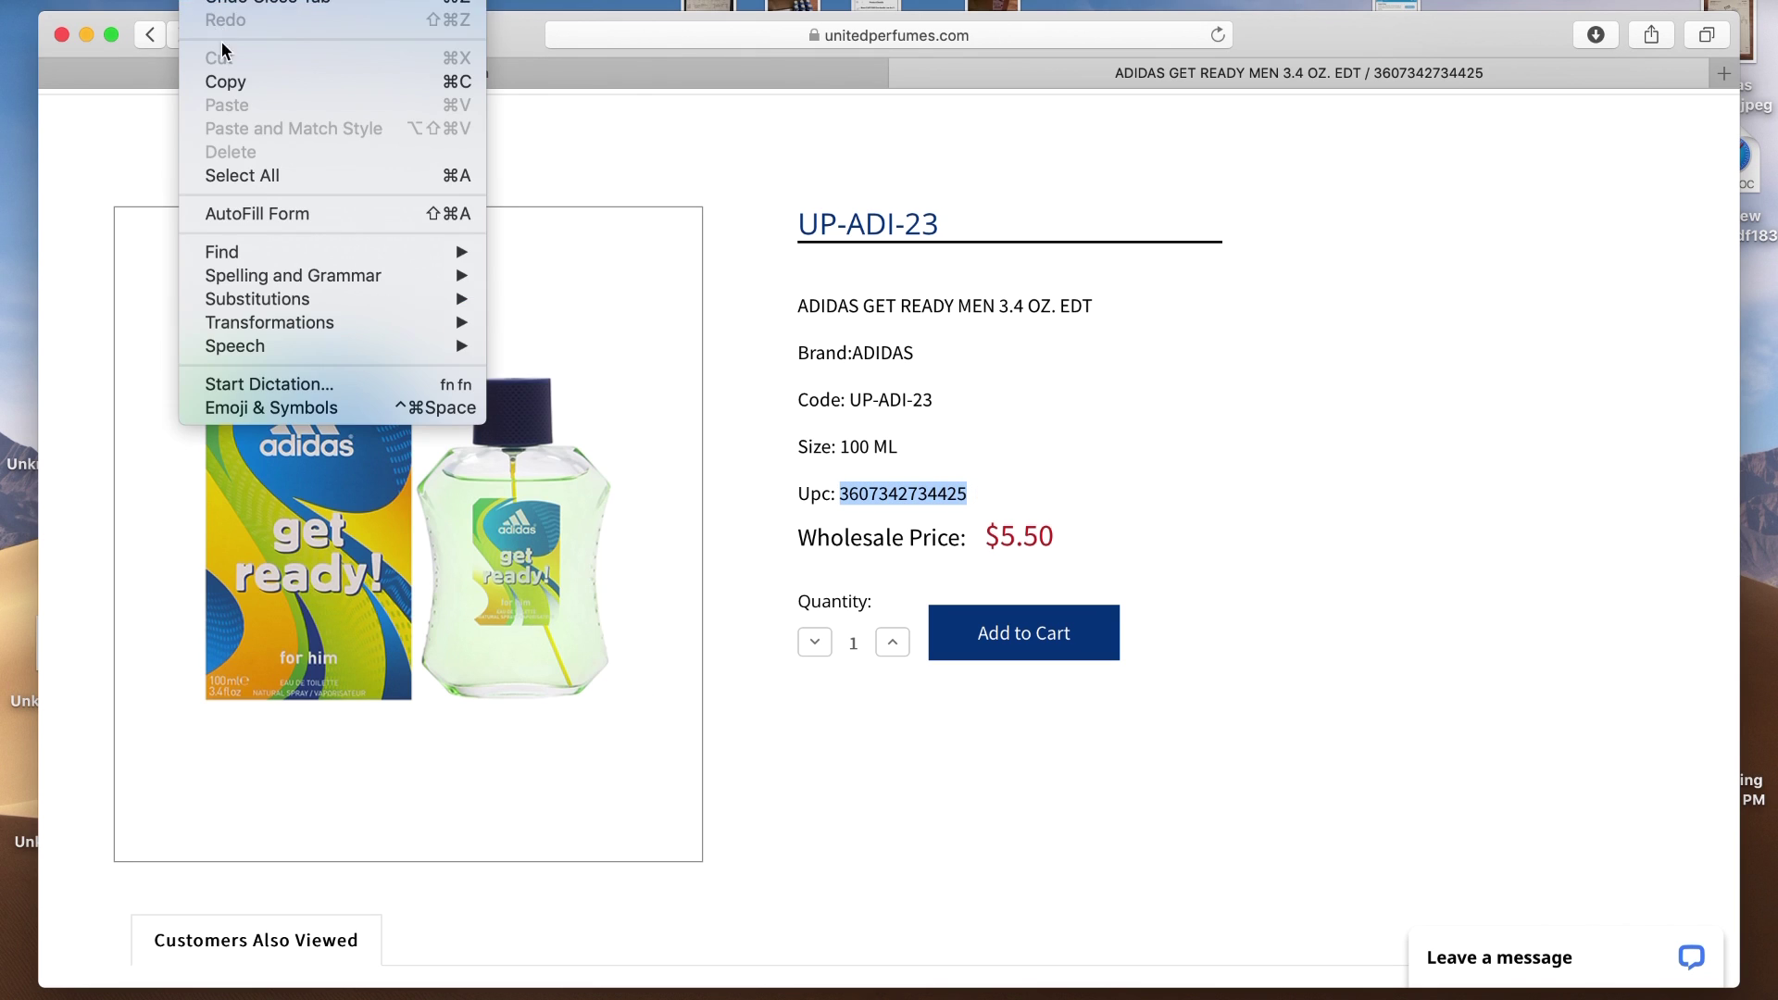
click(235, 82)
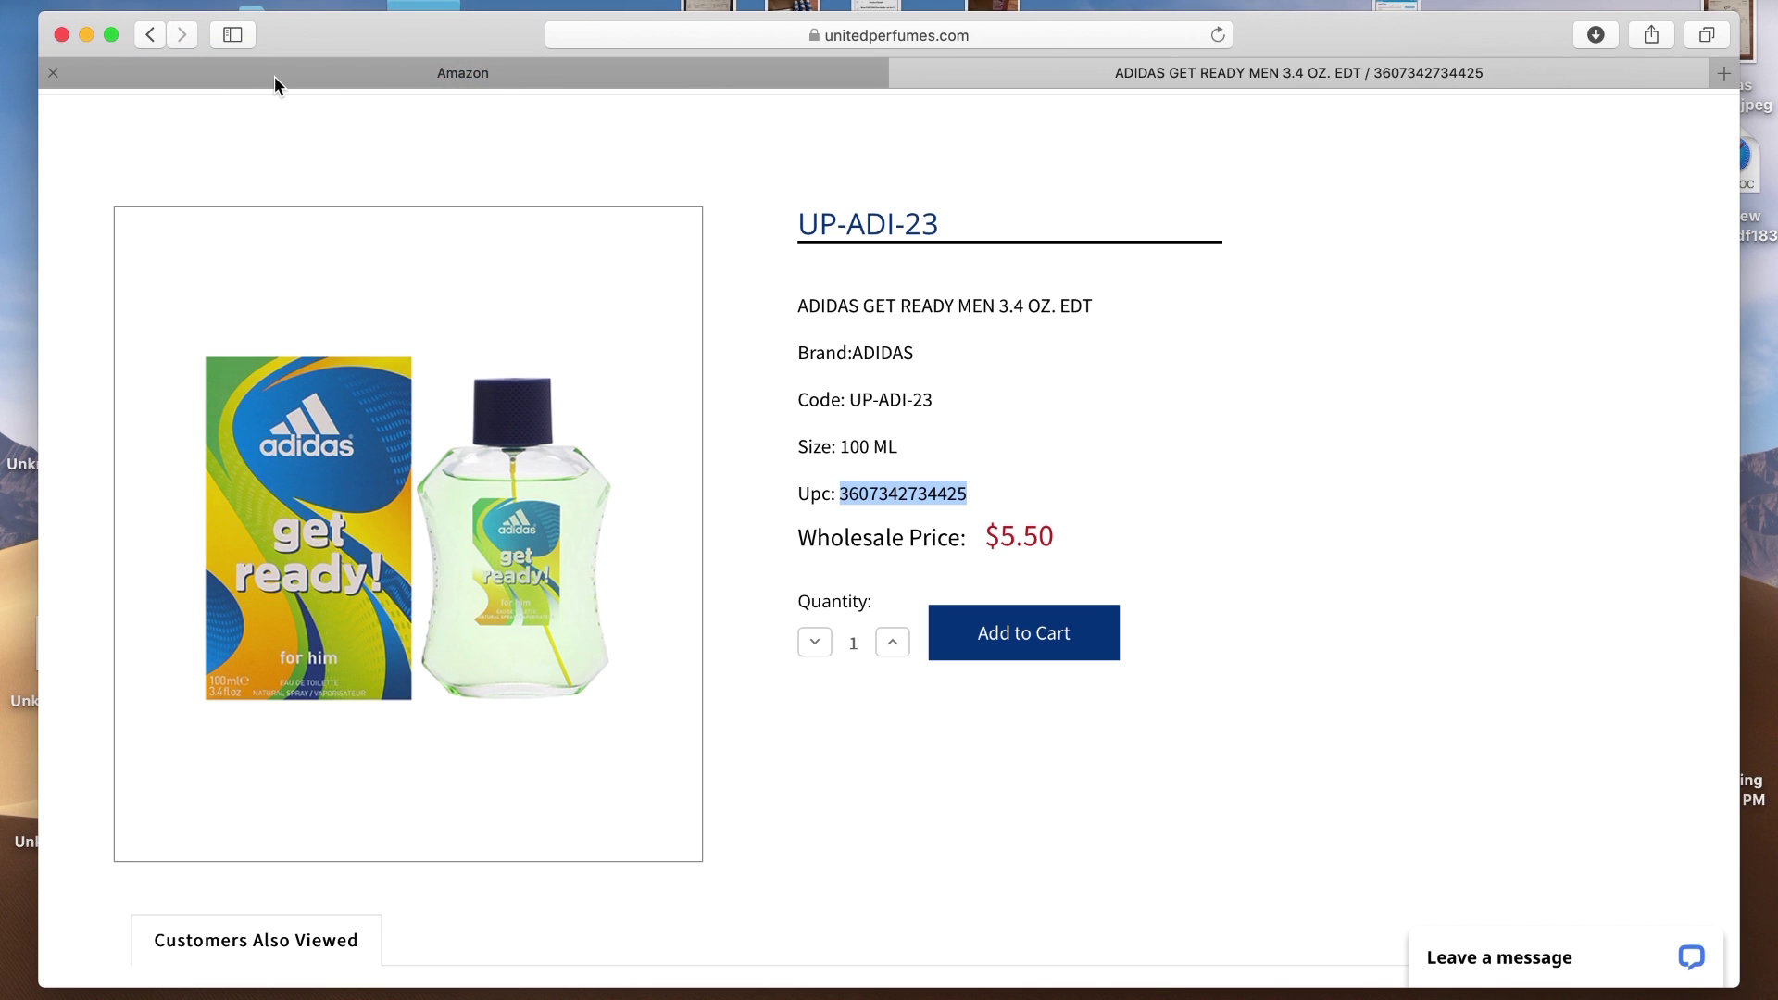
click(274, 76)
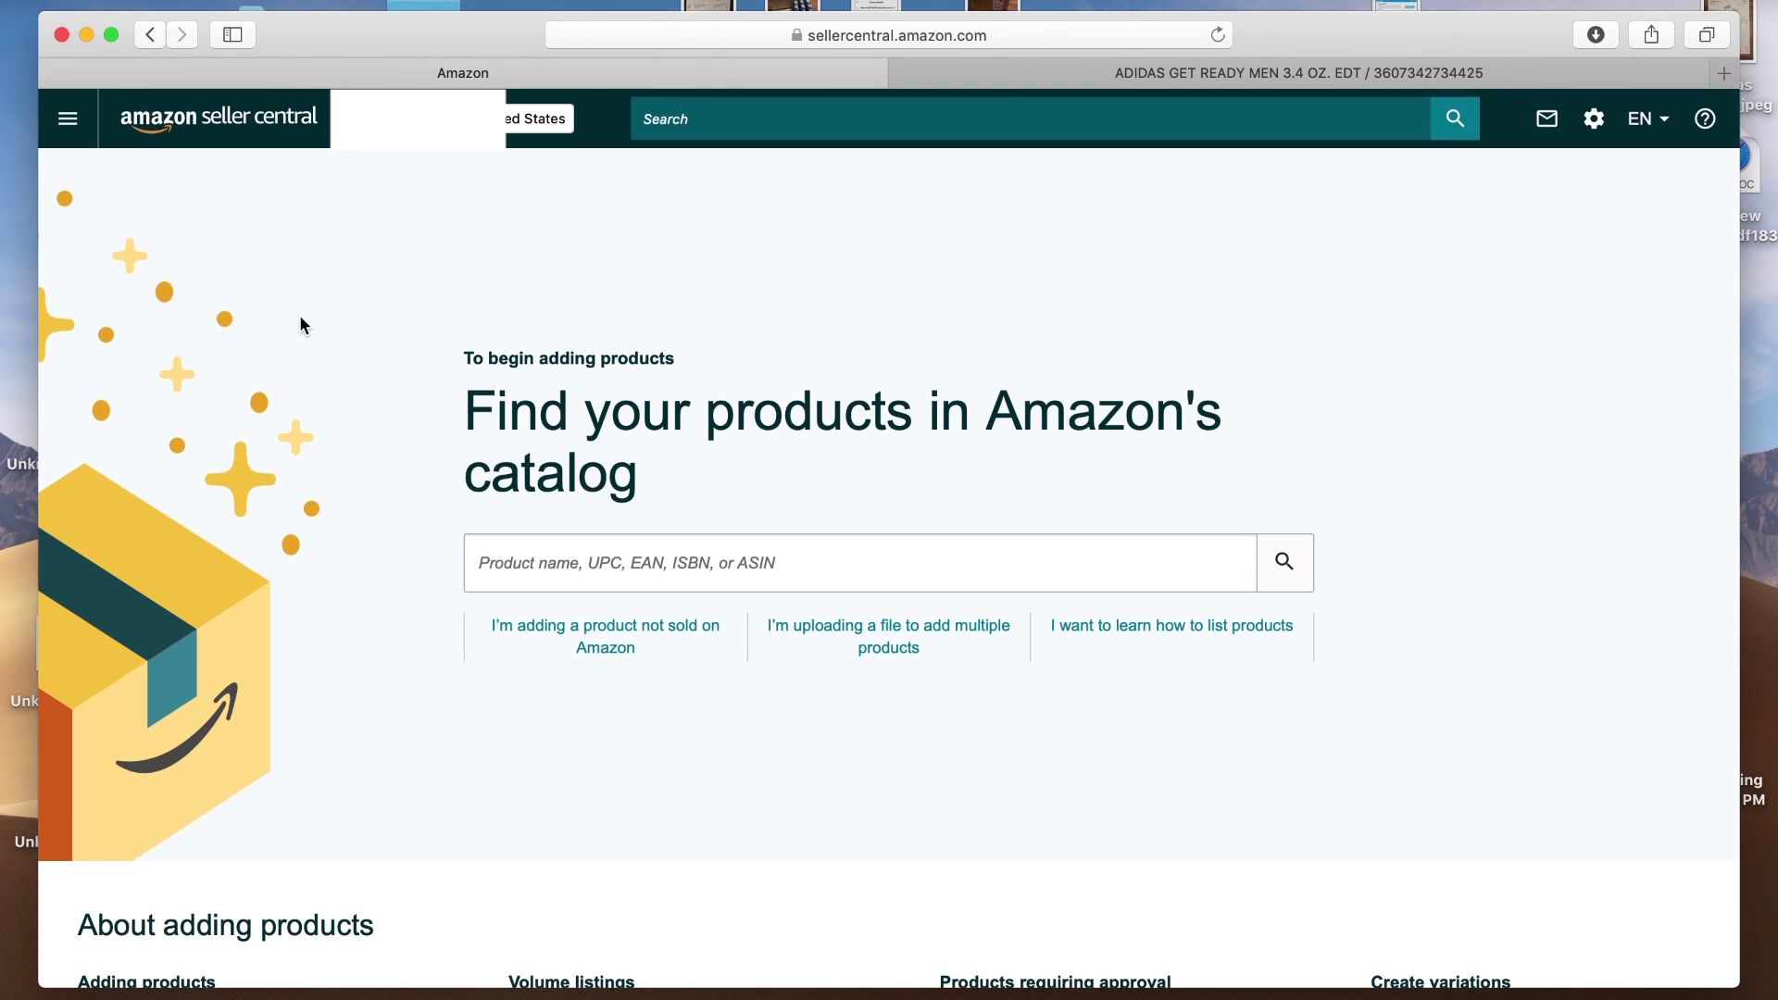
click(66, 118)
mouse_move(81, 183)
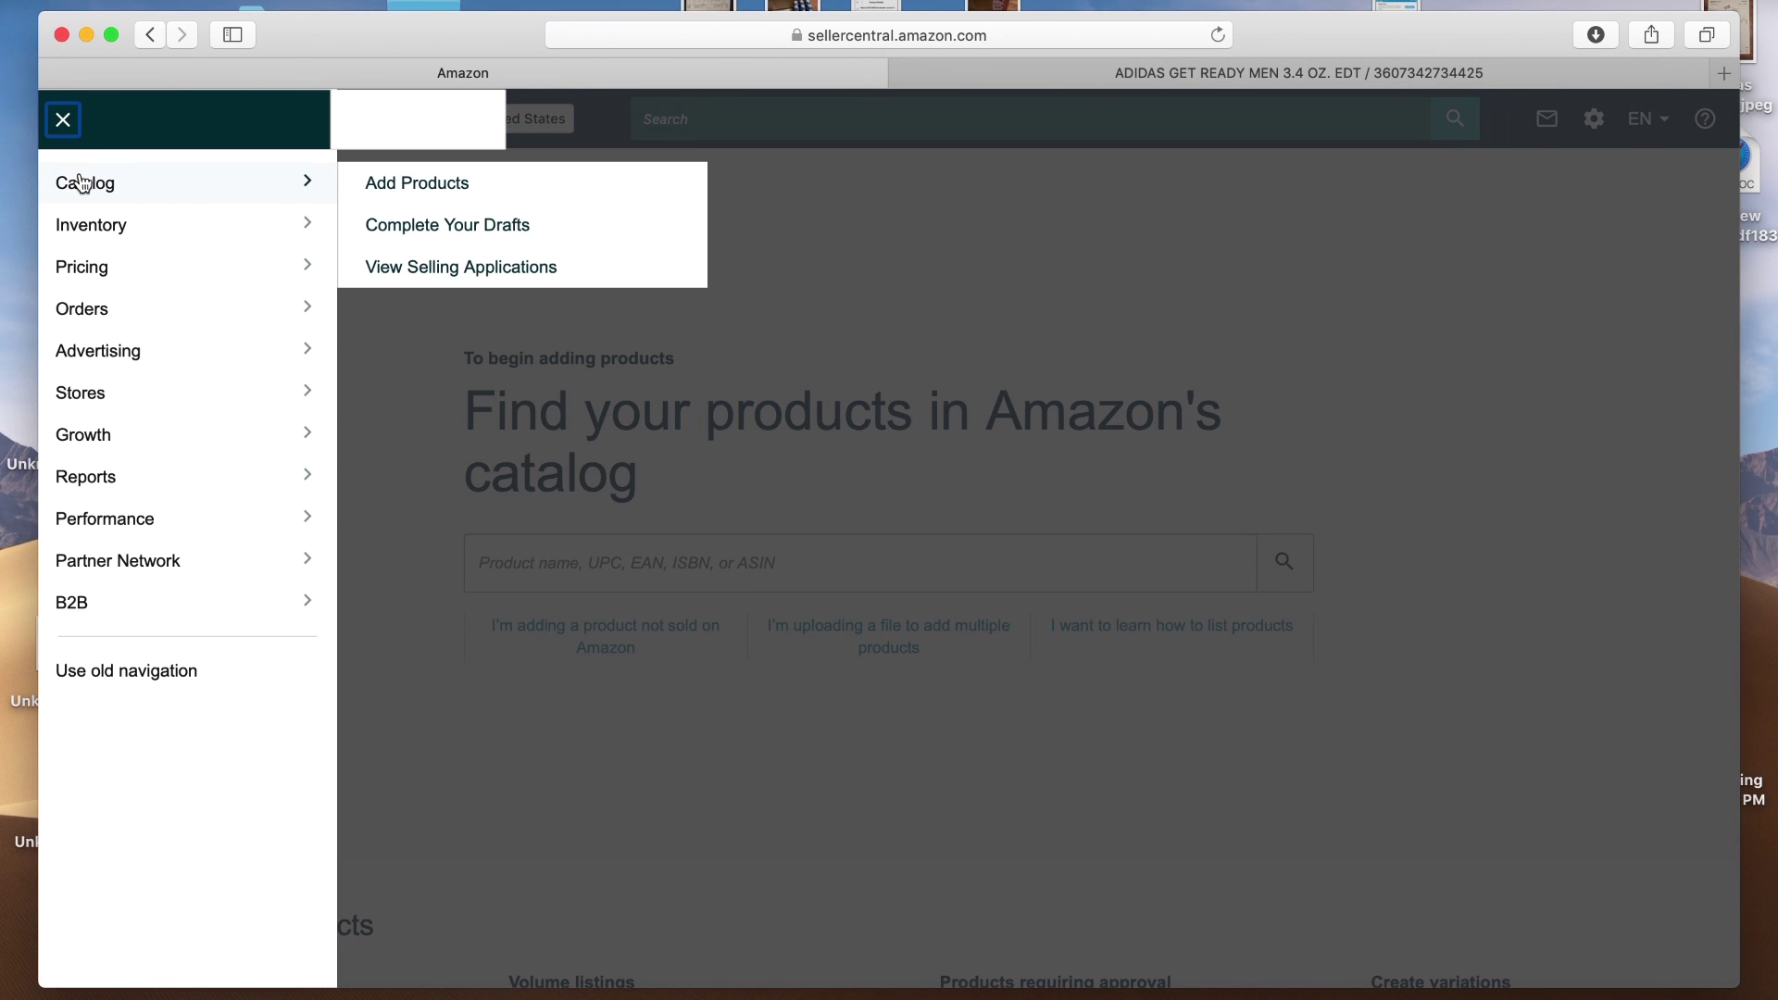
click(395, 181)
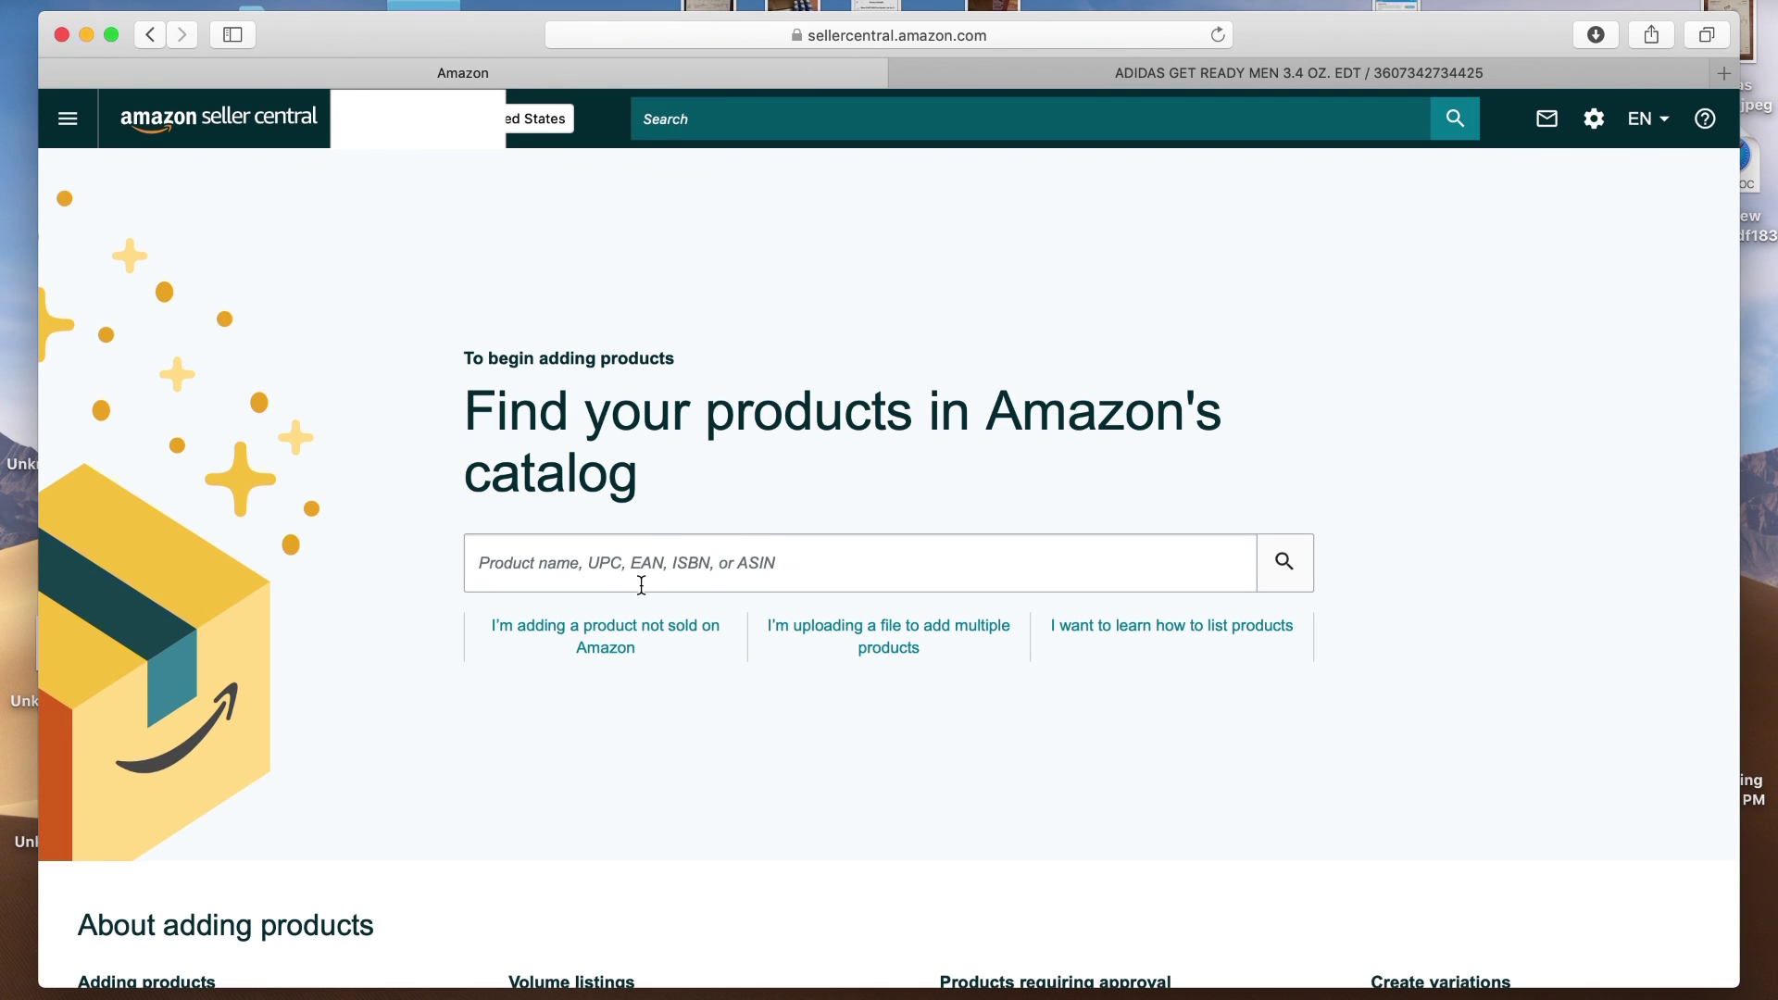
click(630, 566)
click(208, 4)
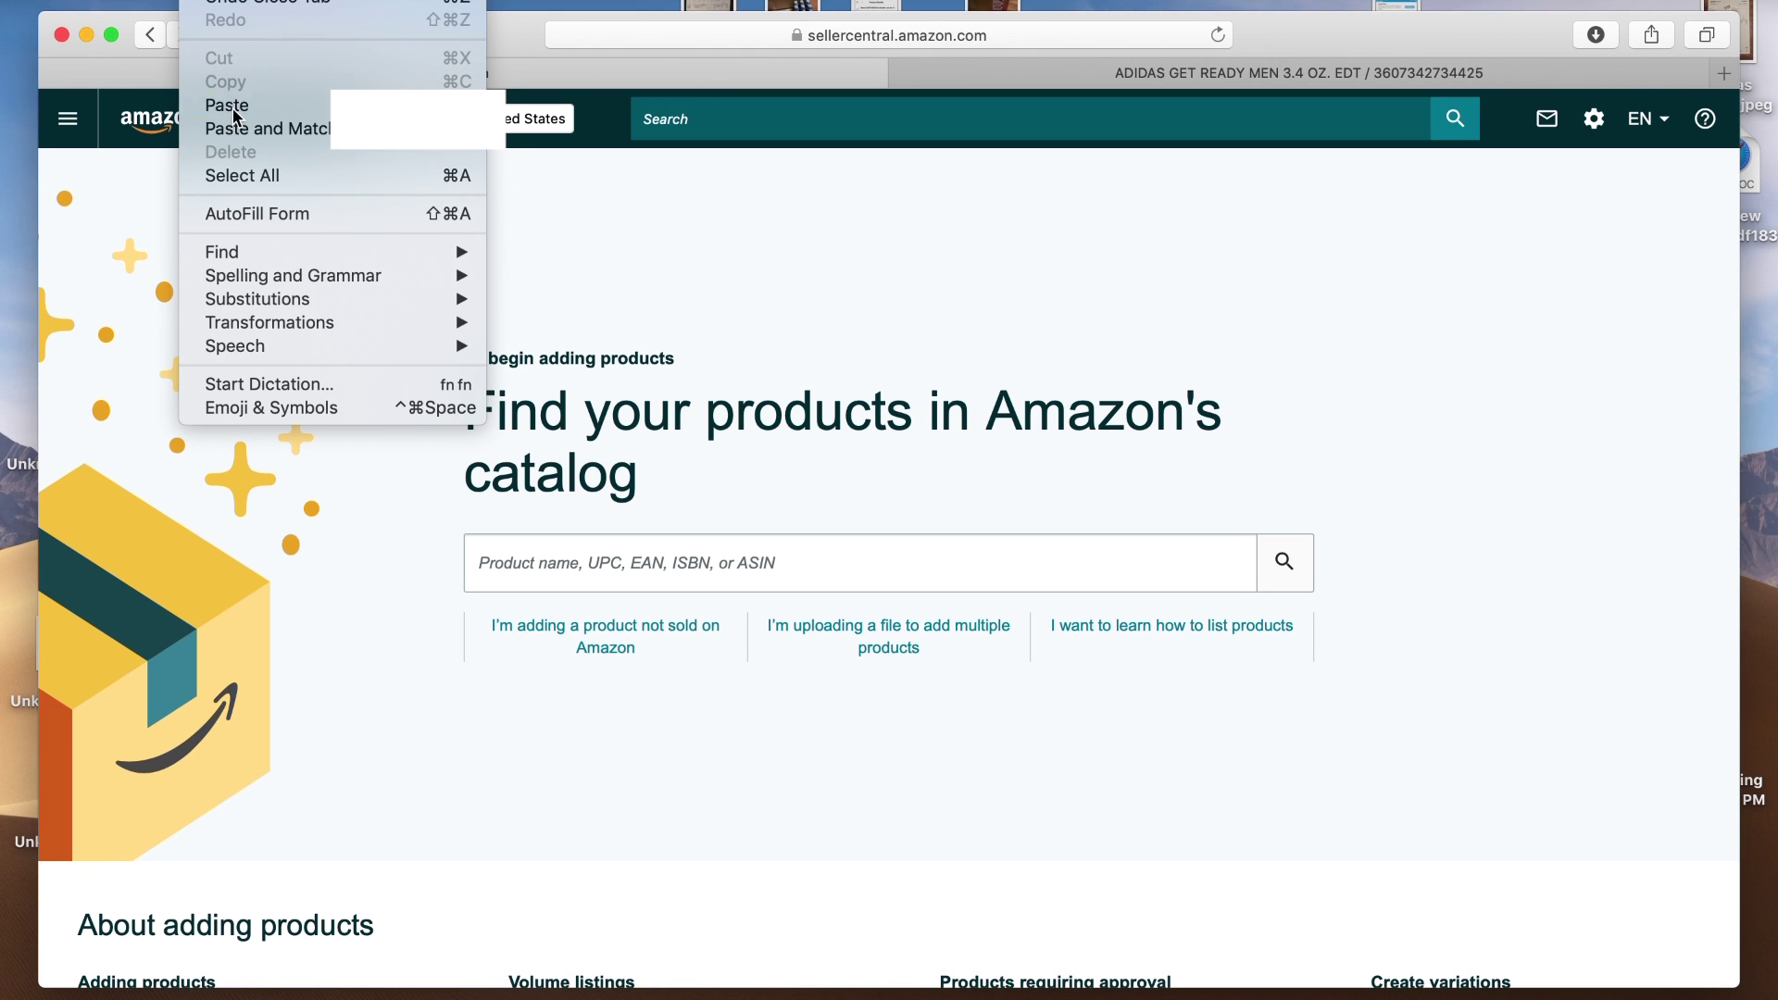
click(232, 109)
key(Return)
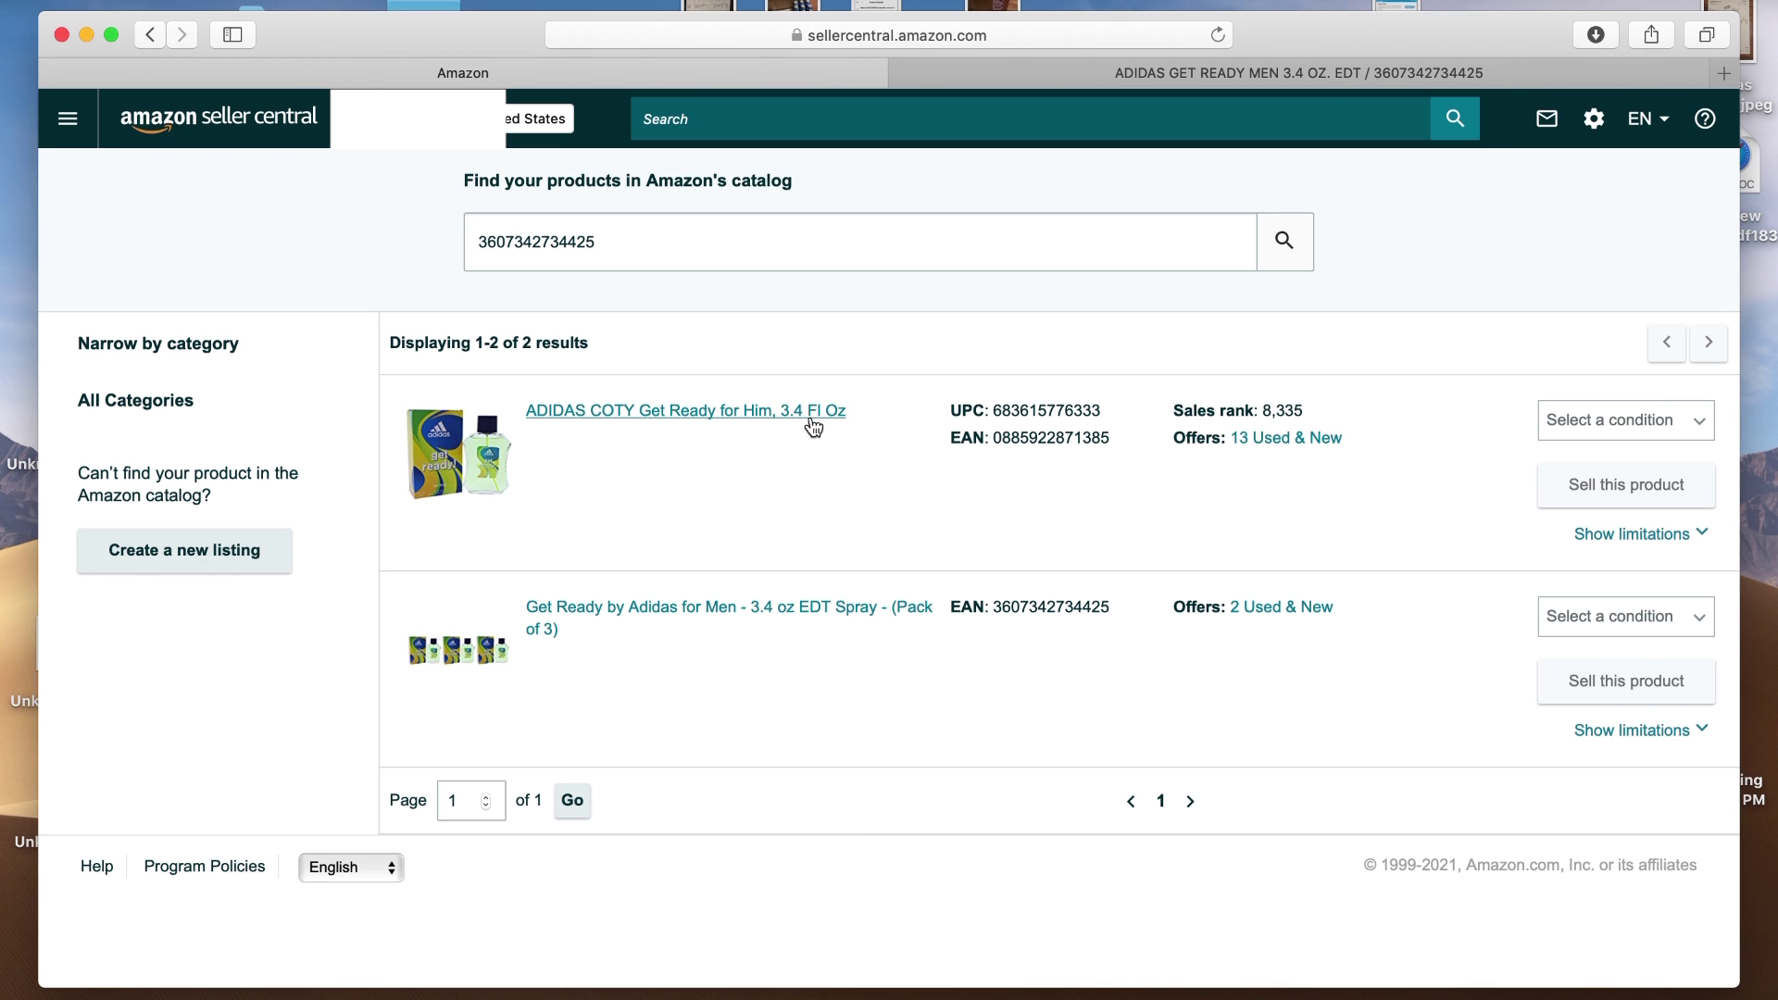
click(1294, 75)
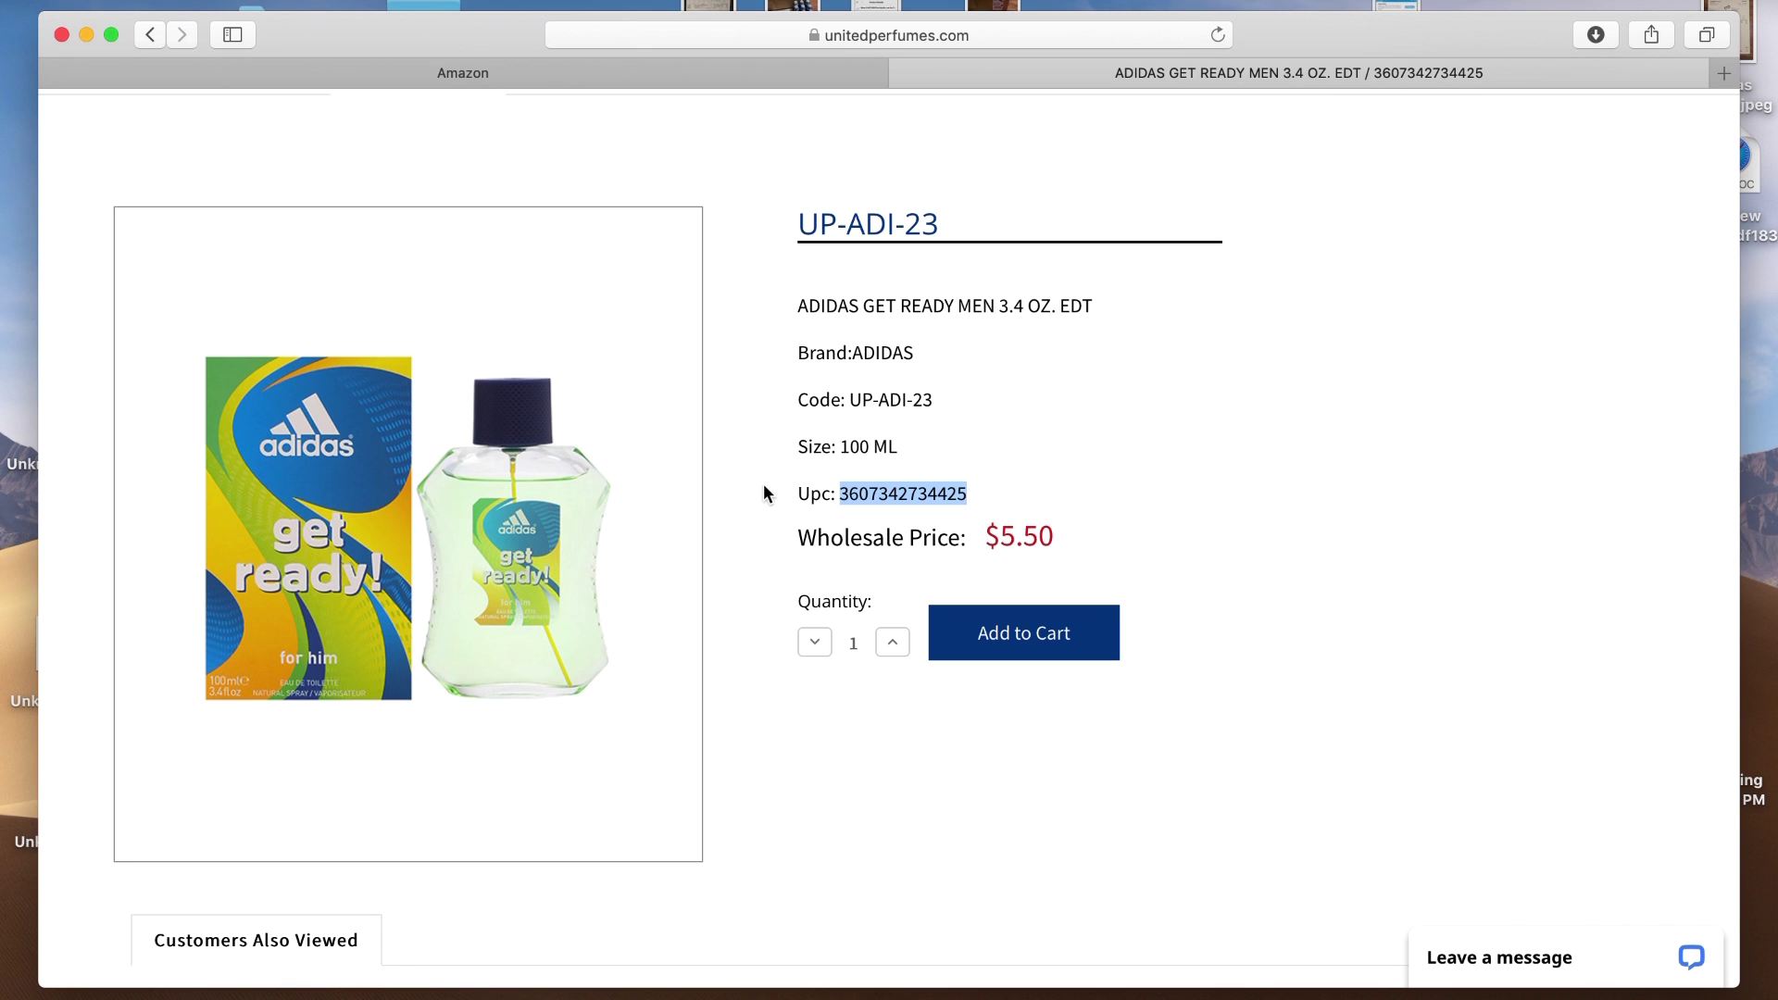
click(508, 79)
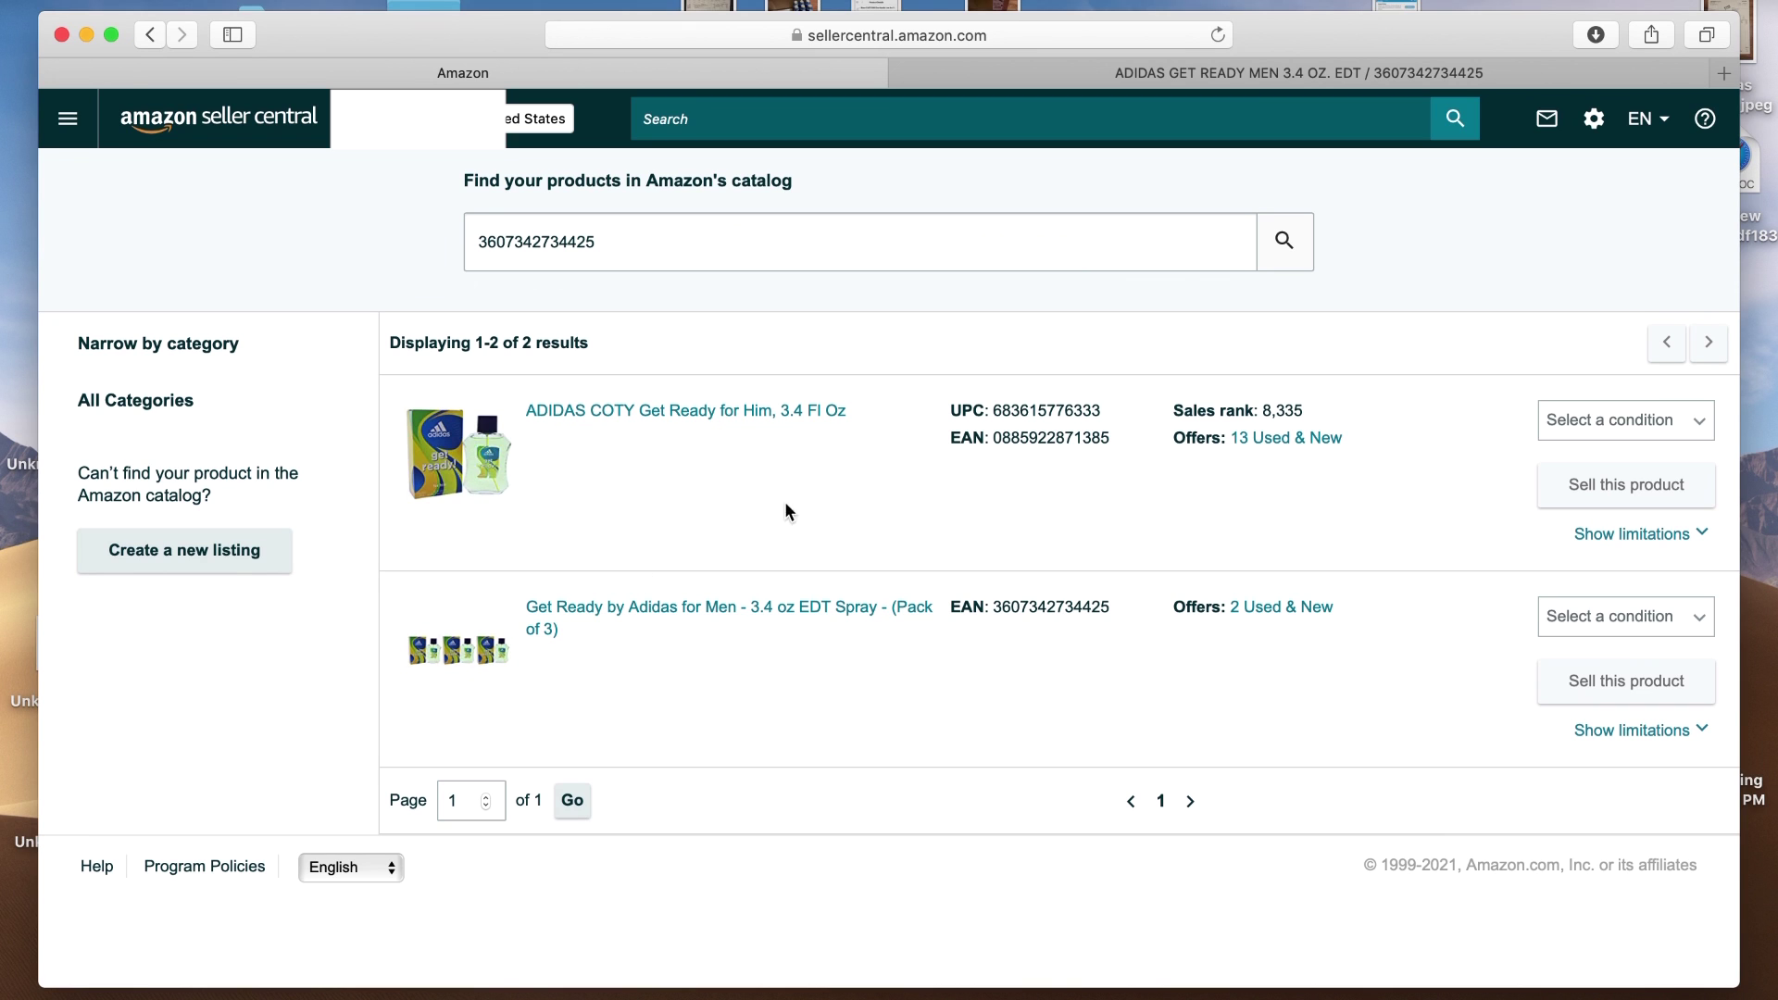
Add 10 Get Ready Men 3.4 oz EDT bottles to the cart for a $55.00 total
click(1119, 78)
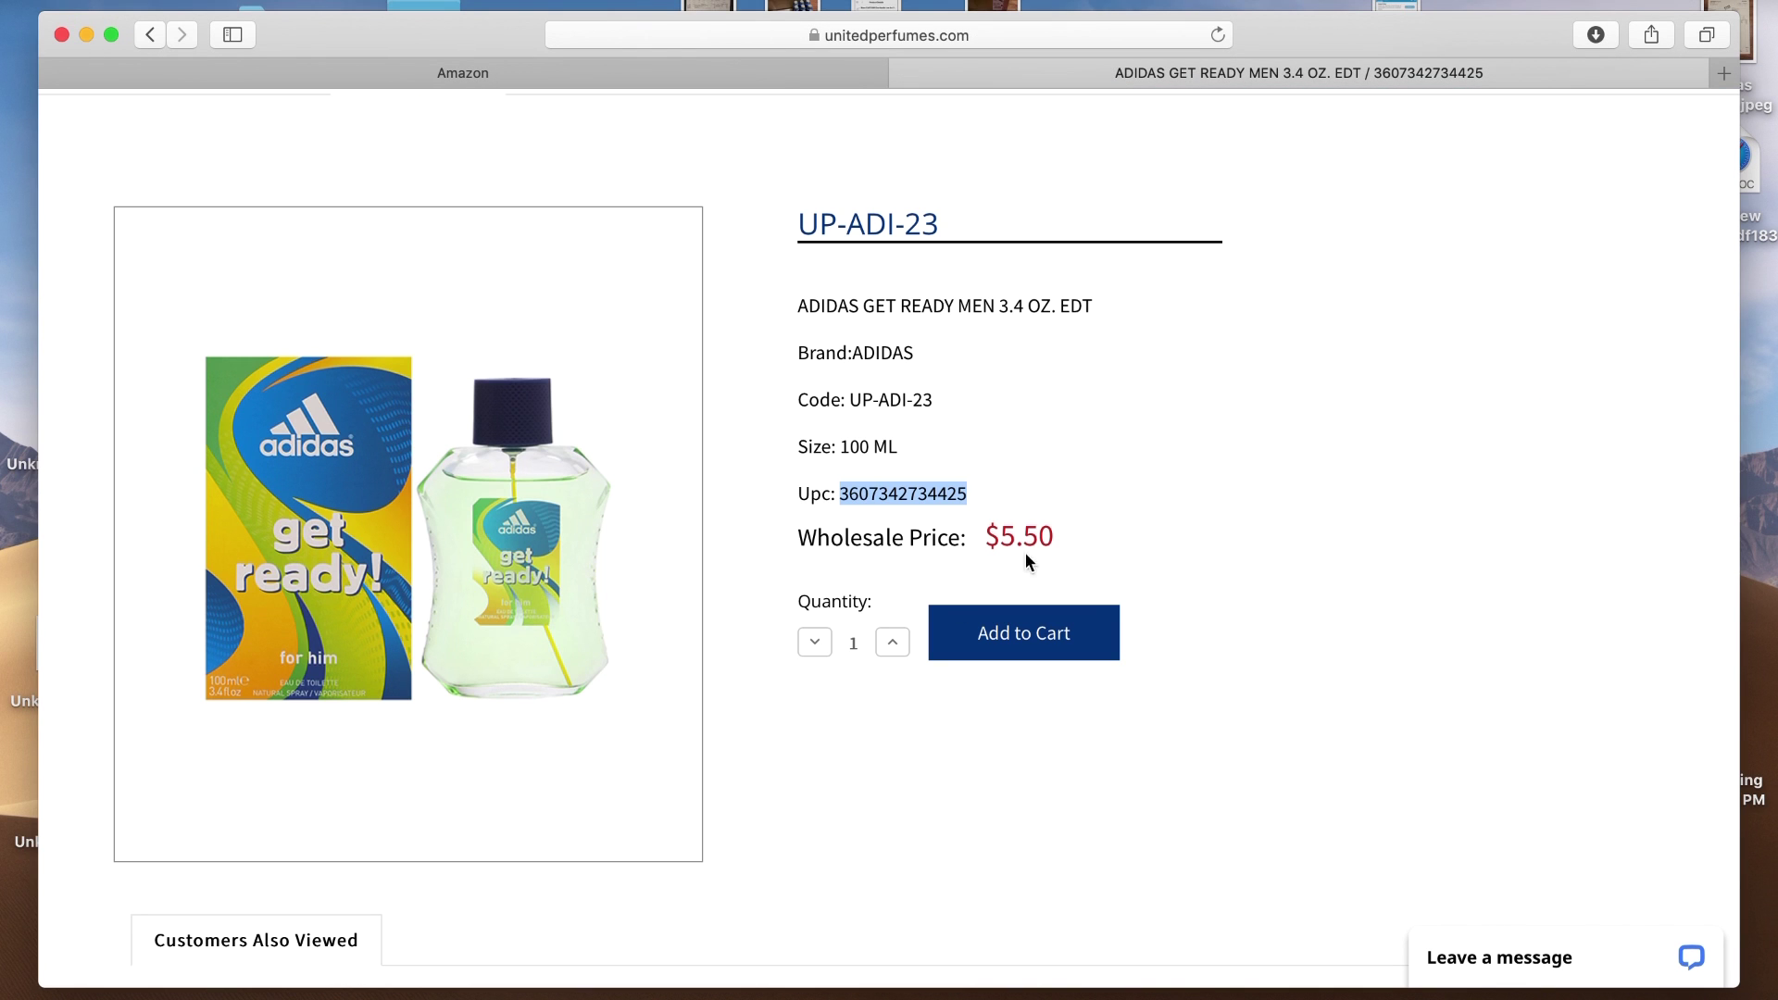
click(892, 644)
click(892, 644)
click(891, 644)
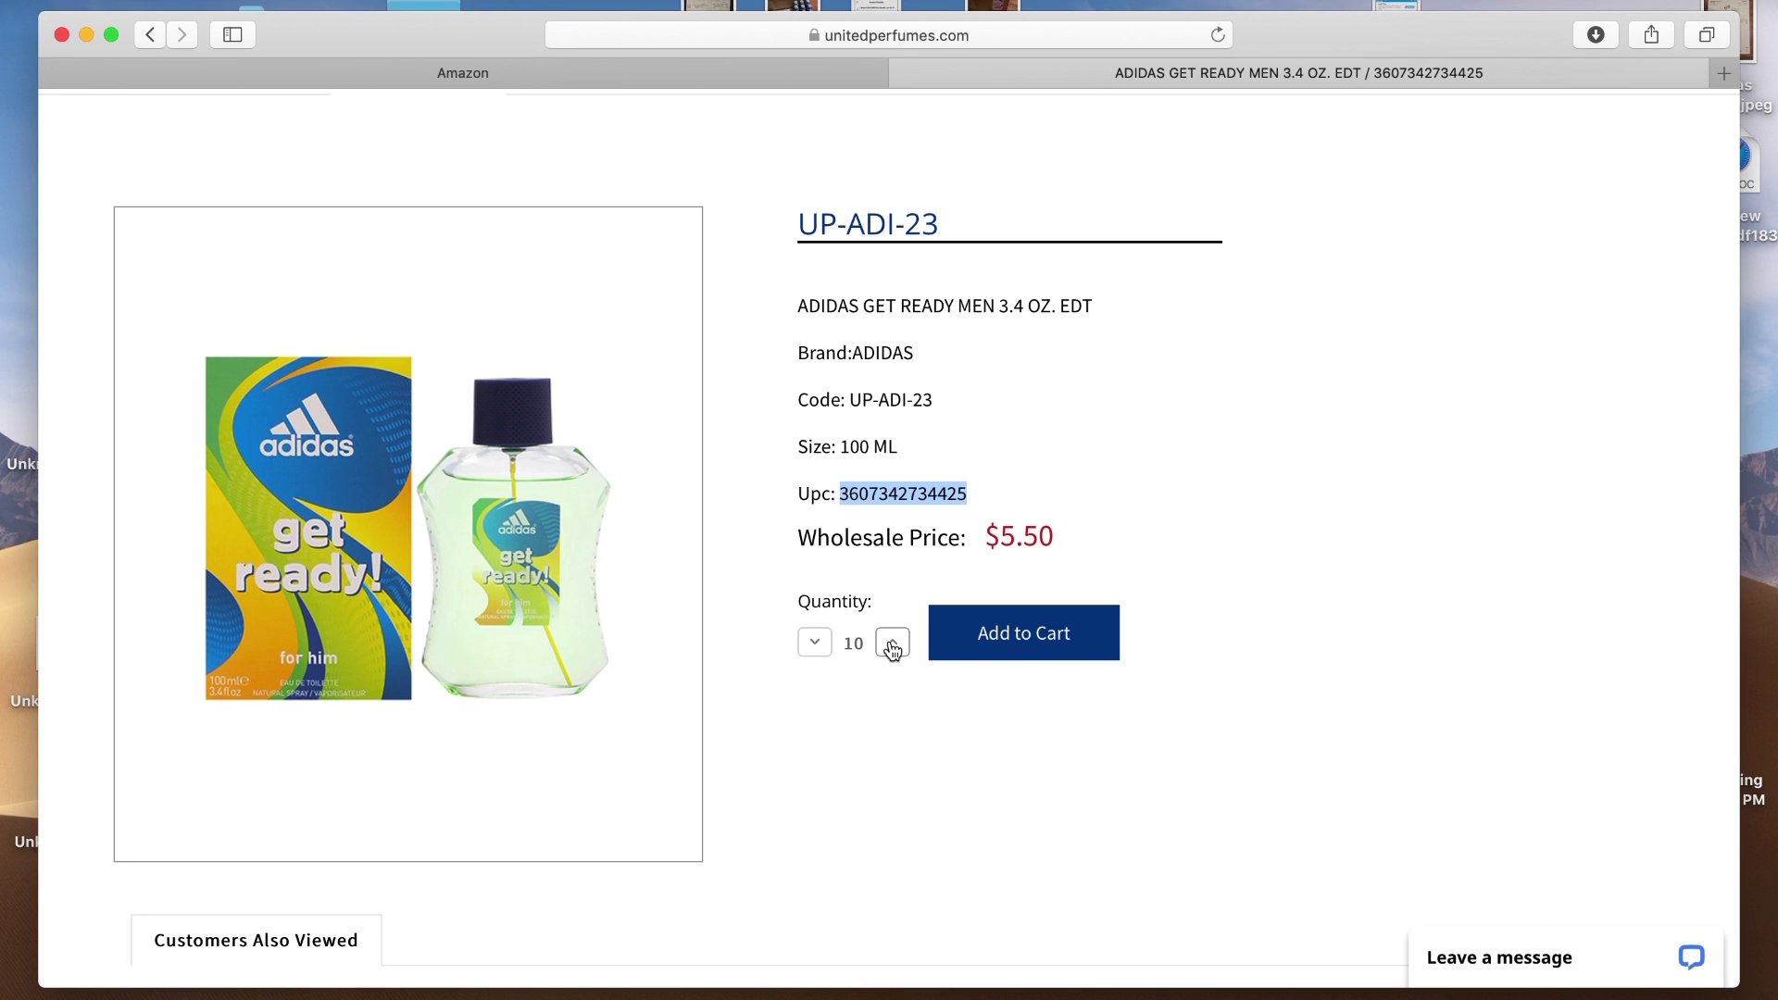
click(1018, 640)
click(1319, 713)
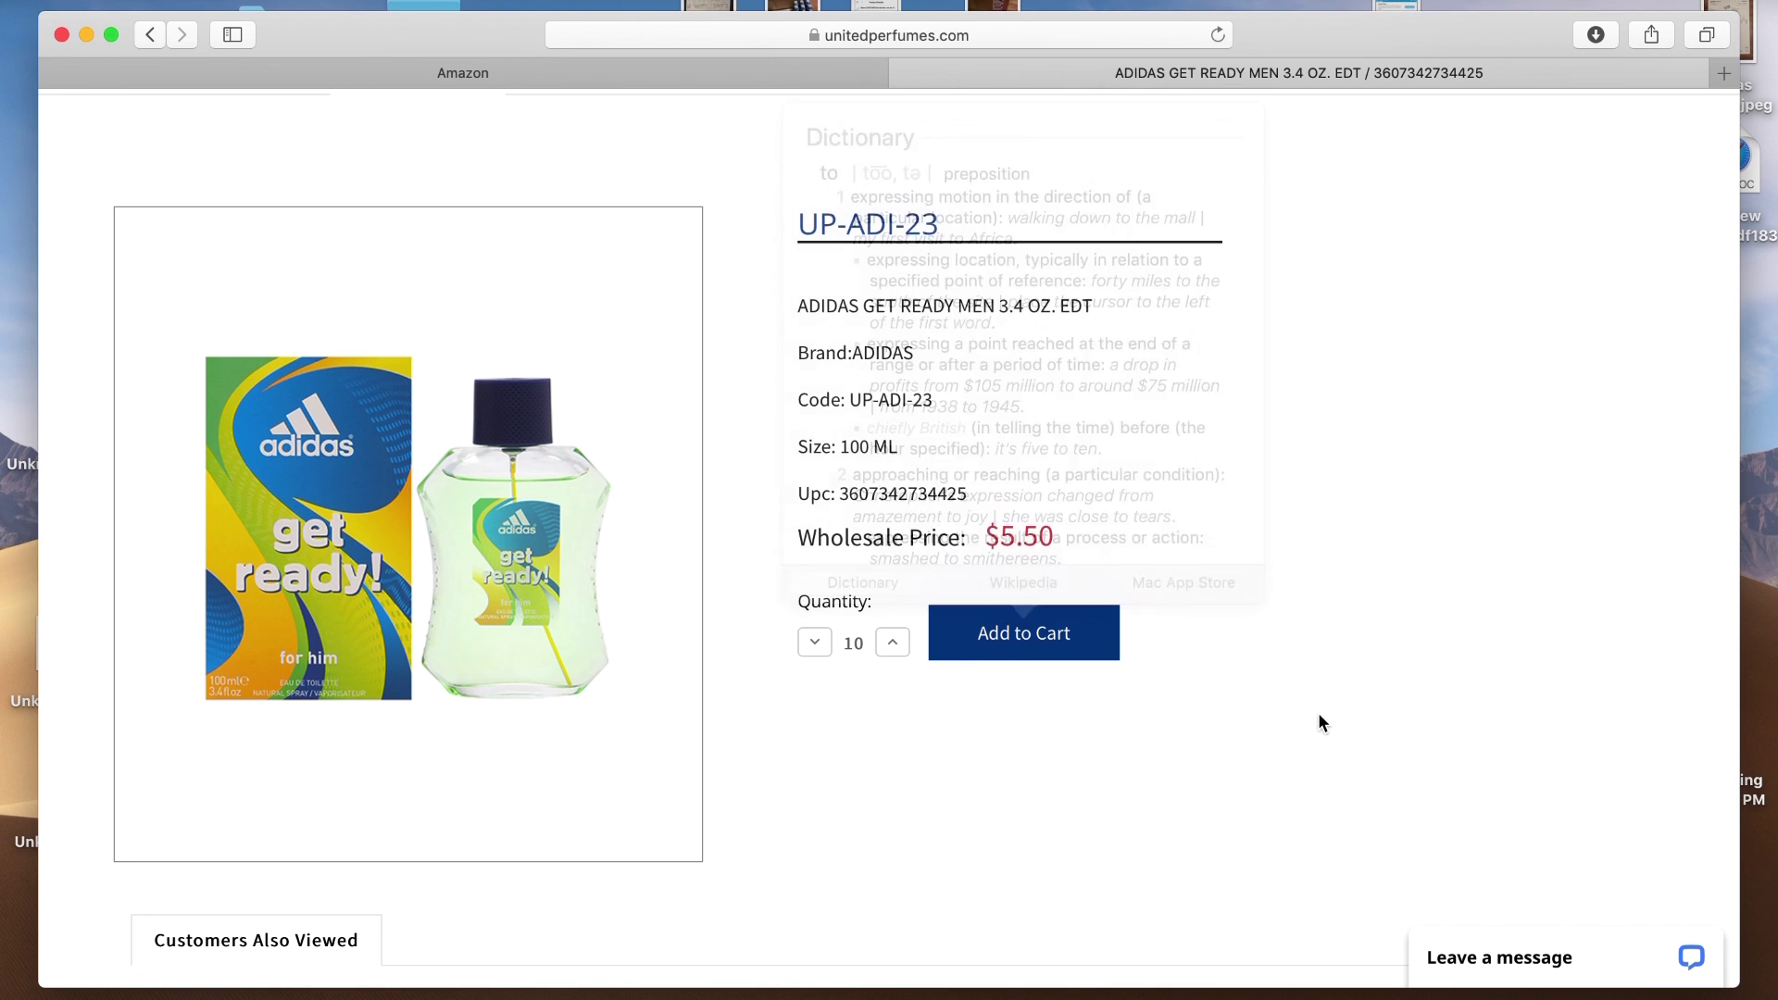
click(1026, 637)
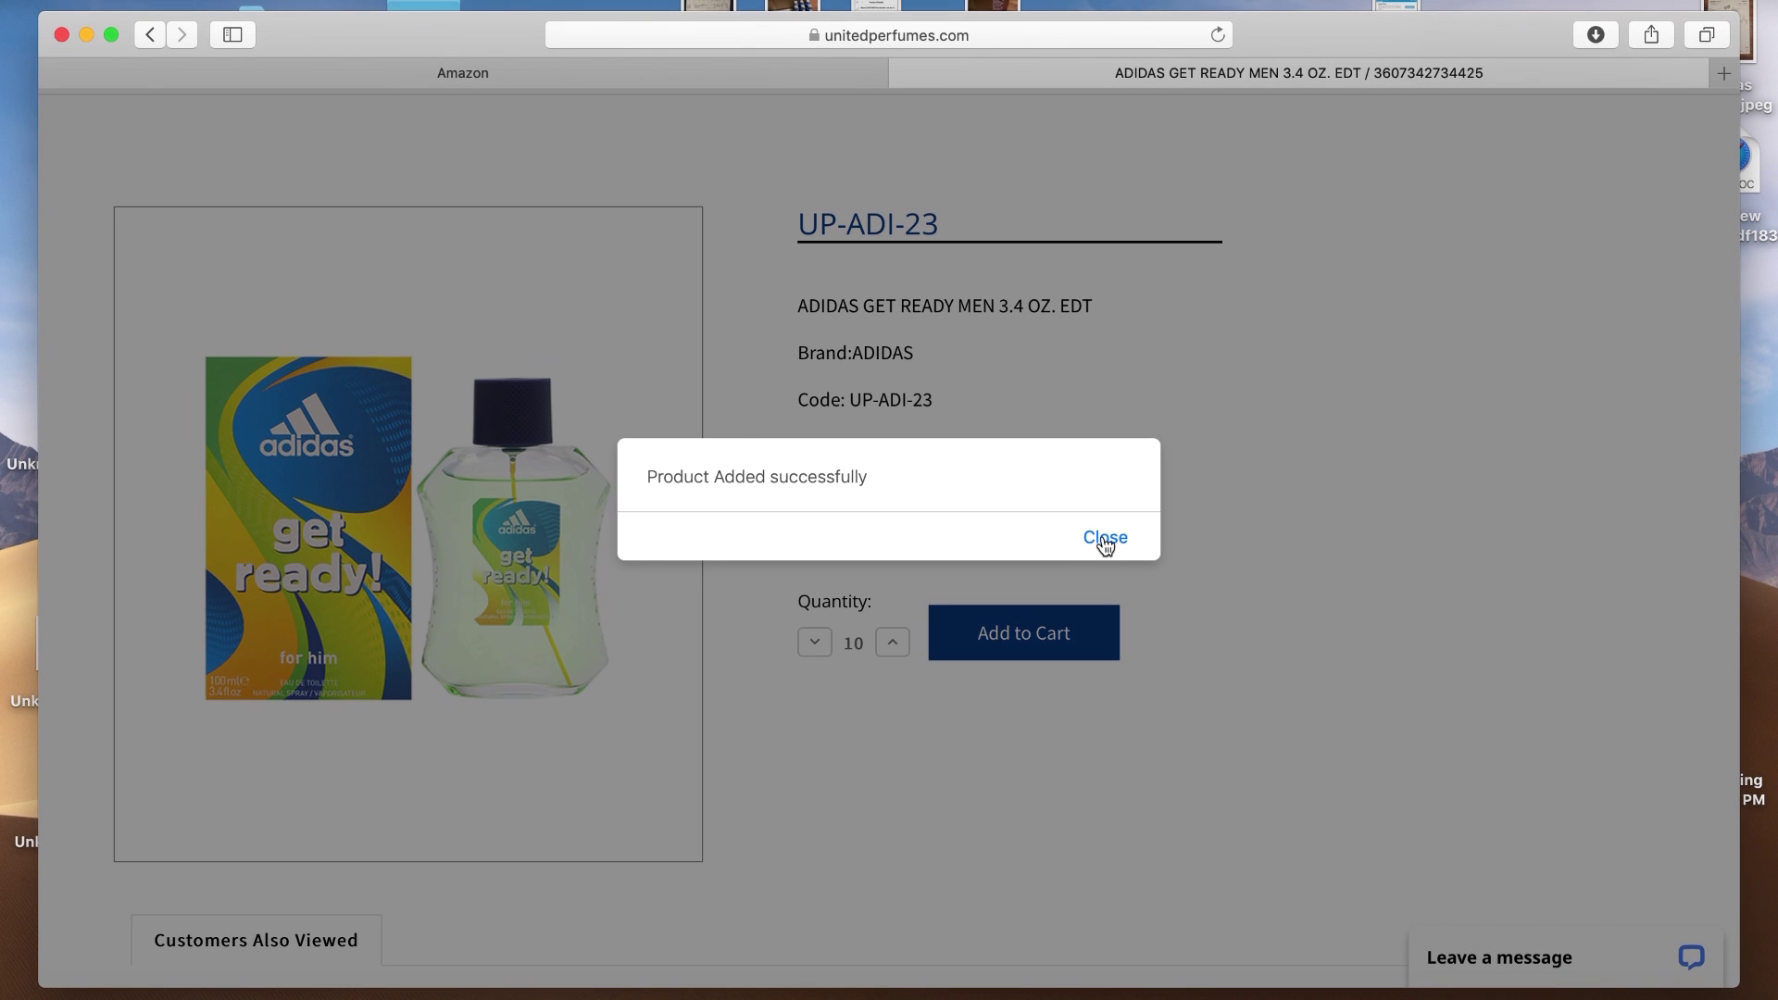
click(1104, 539)
scroll(1450, 526, up, 2)
scroll(1450, 526, up, 3)
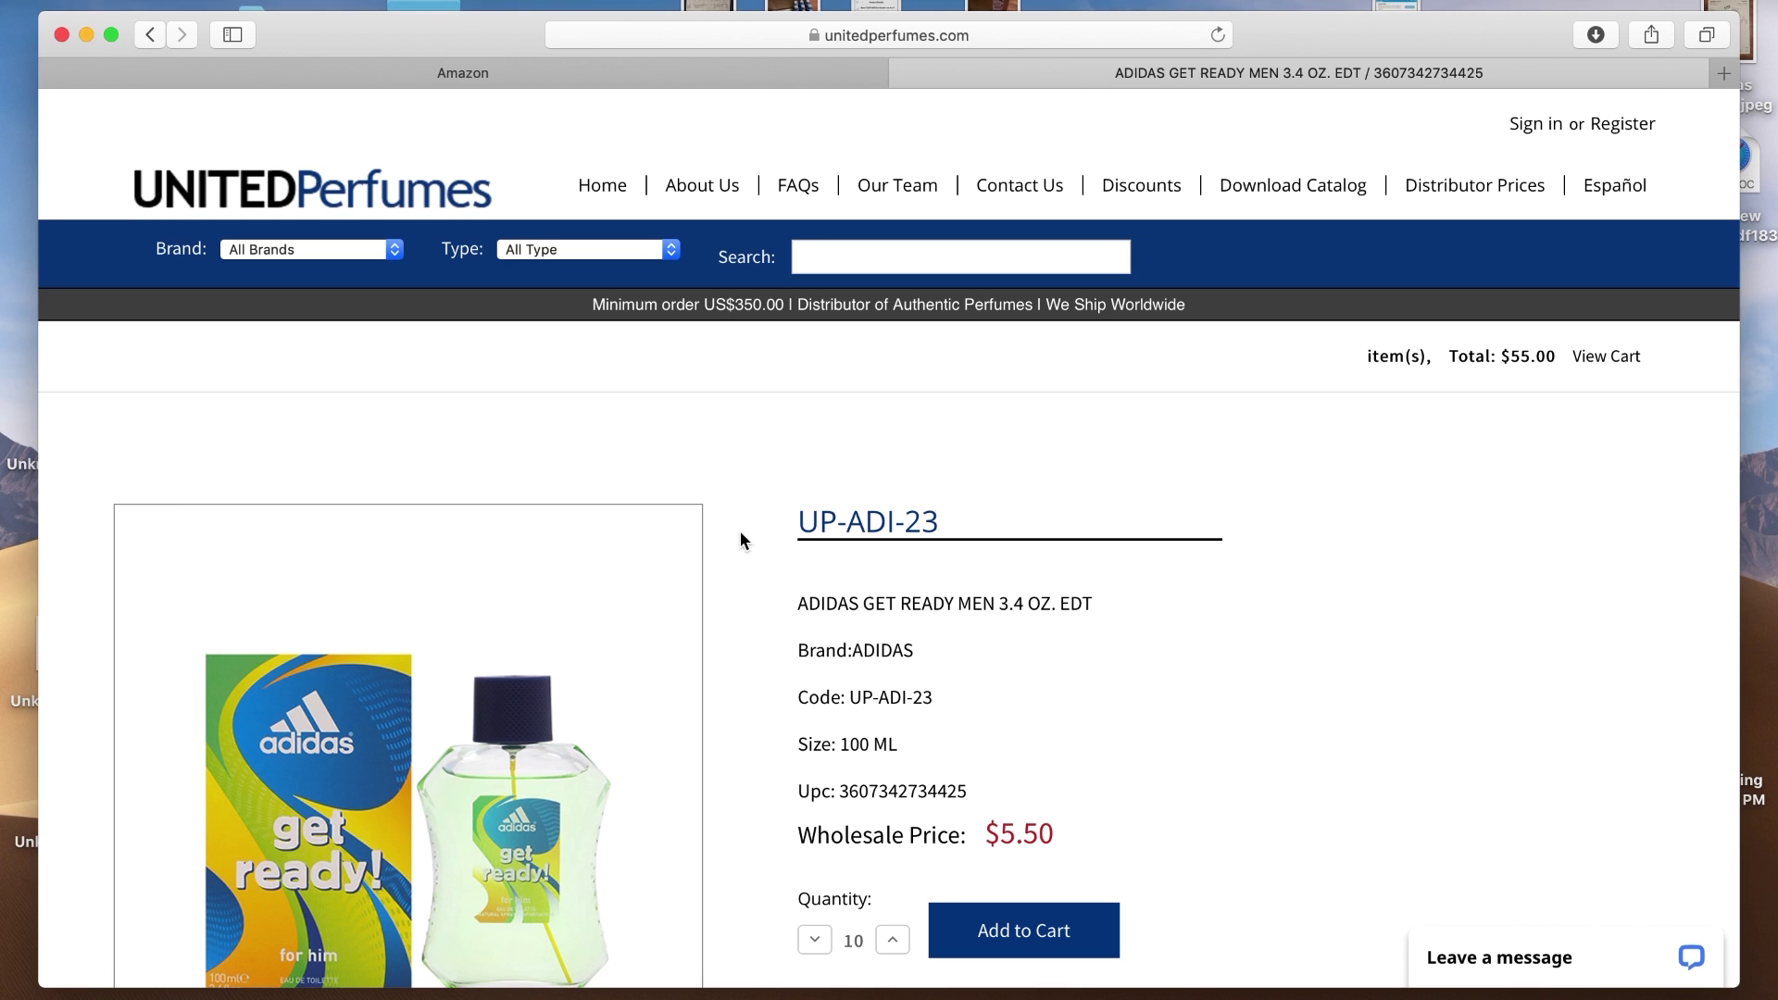
scroll(741, 538, down, 5)
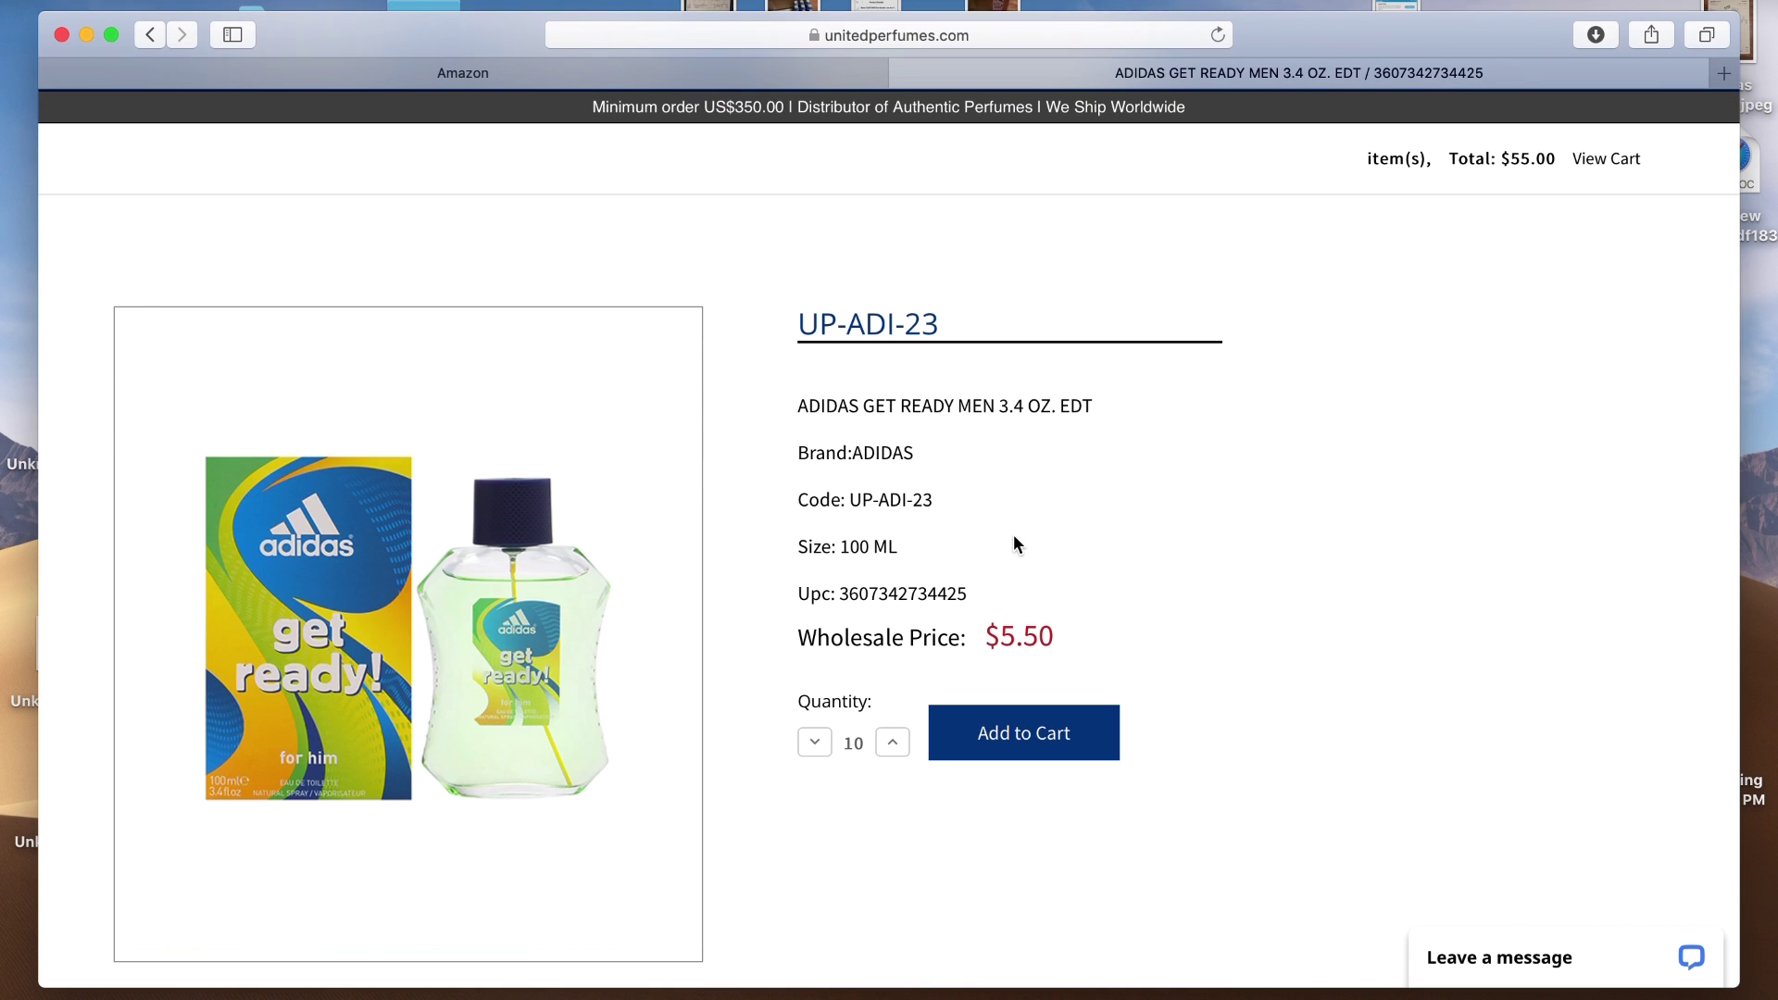
scroll(1380, 578, up, 5)
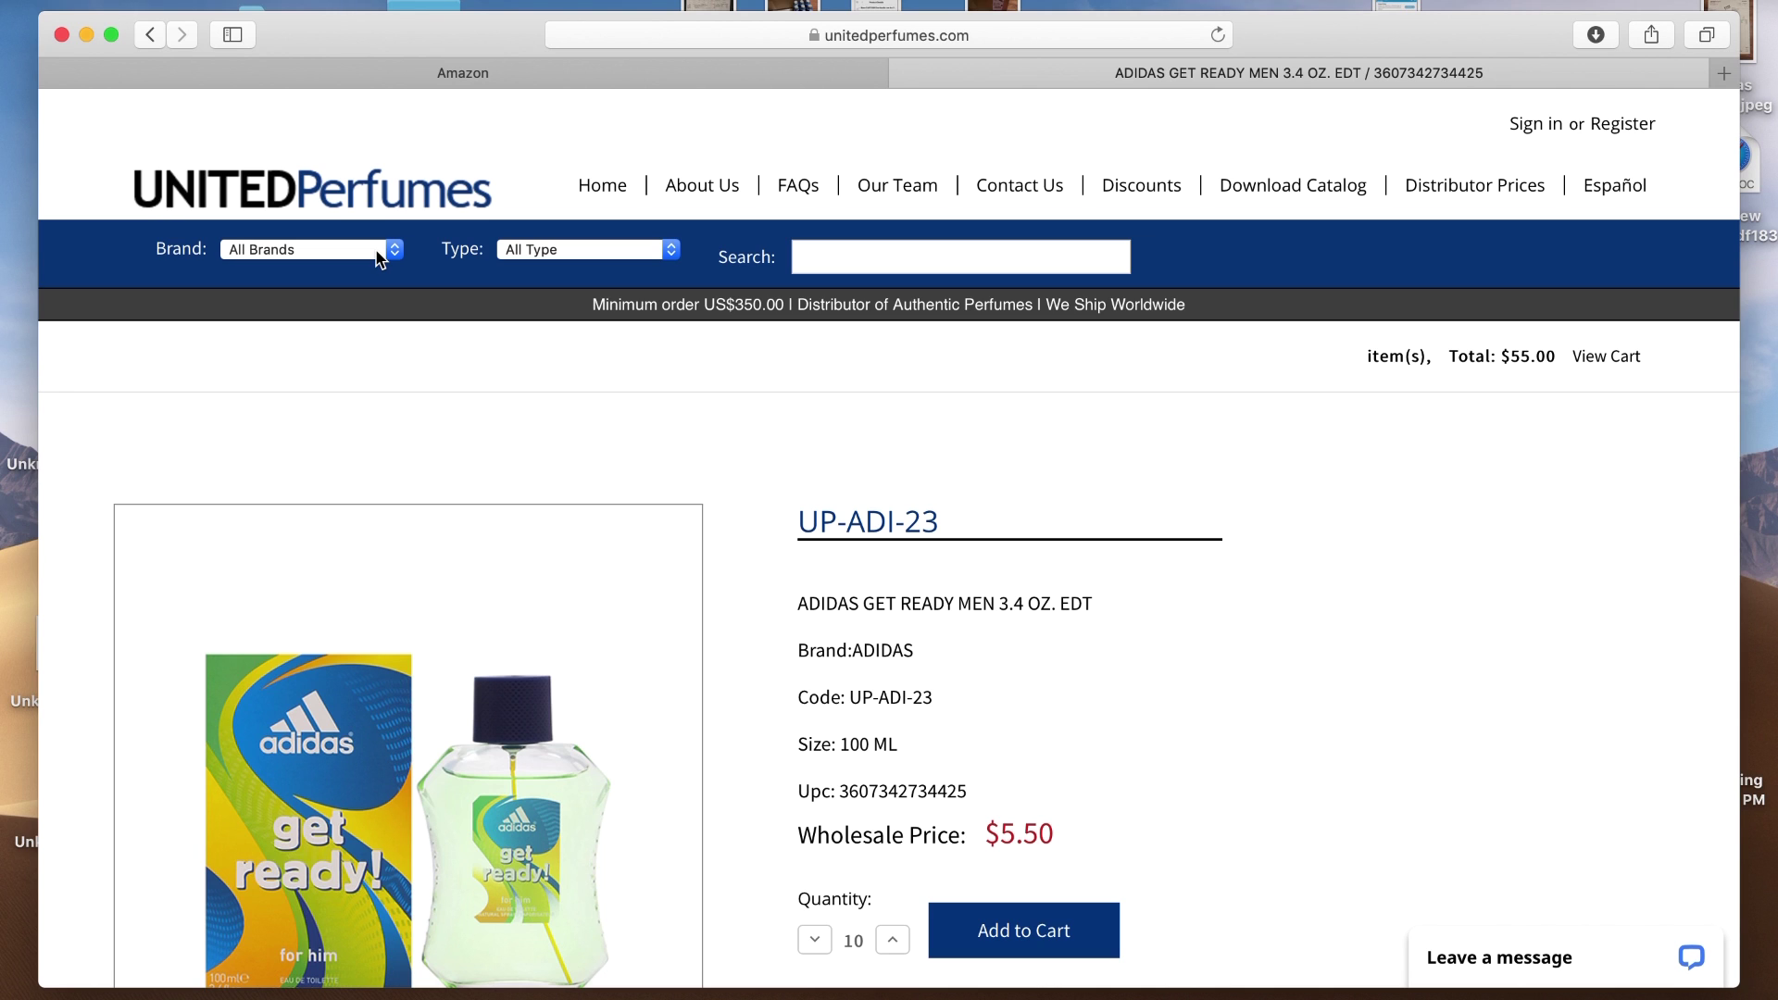
Filter to the BARBIE brand and open the Barbie Girl 3.4 oz EDT product page
click(380, 250)
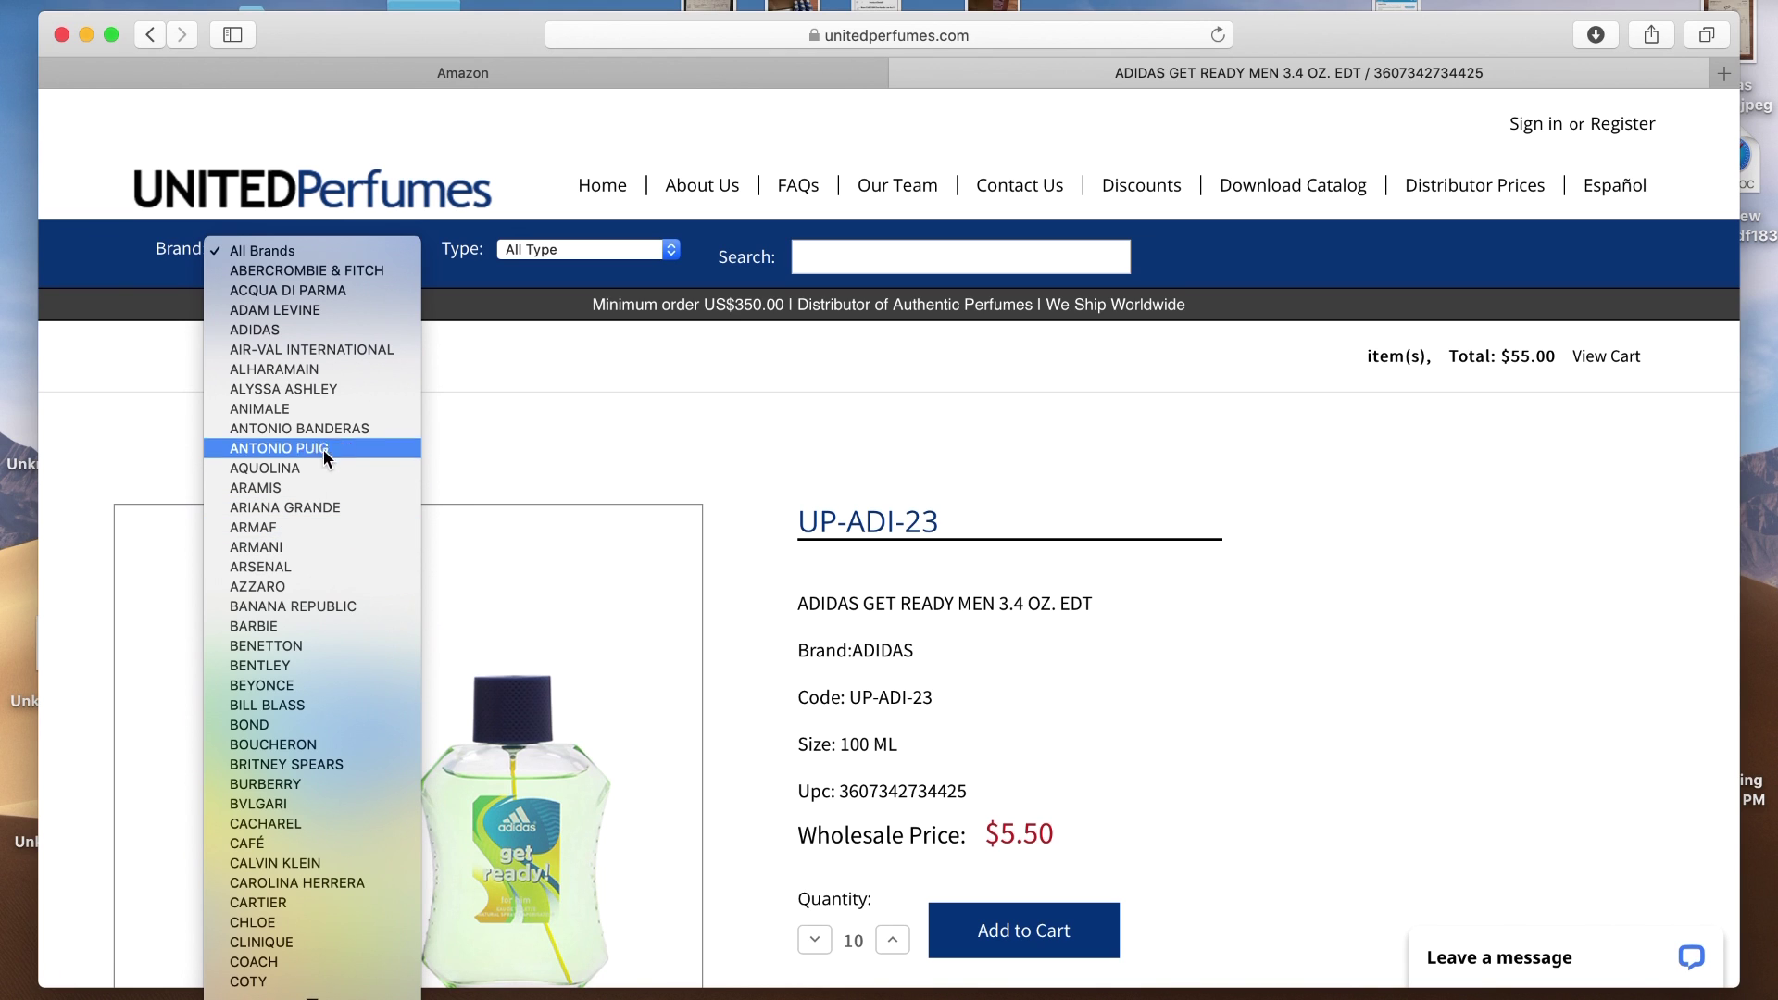
click(259, 626)
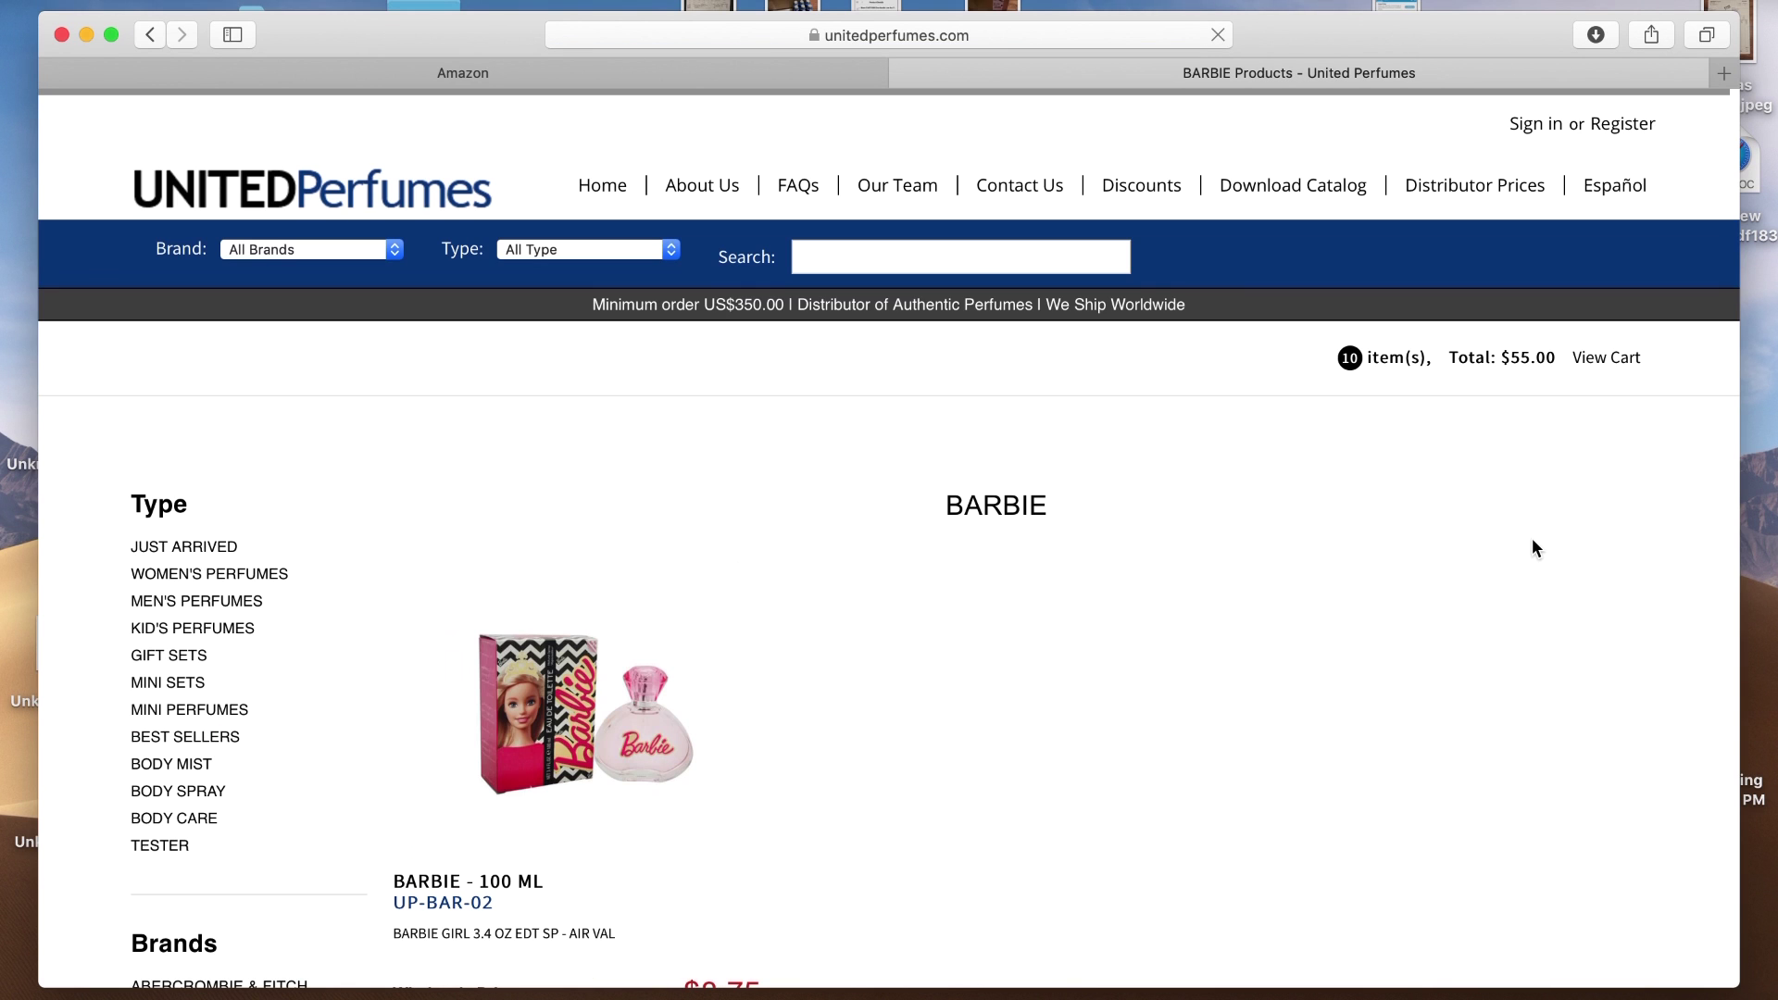
scroll(770, 583, down, 2)
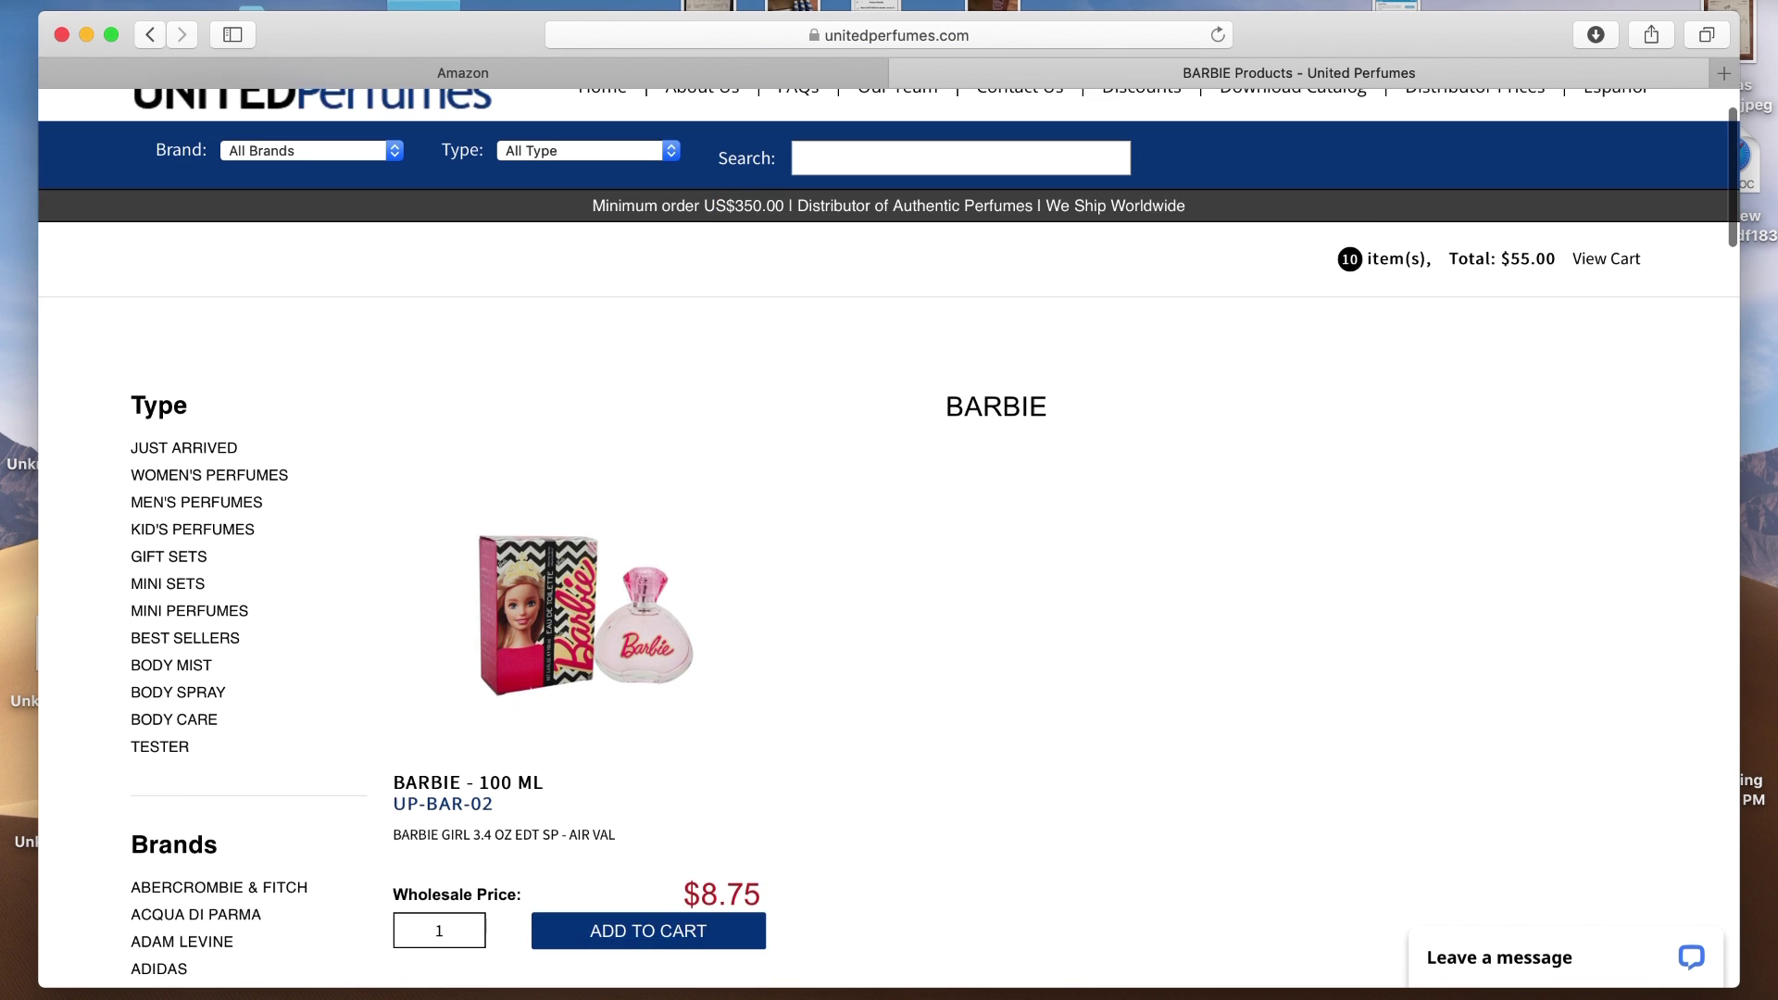
scroll(755, 584, down, 1)
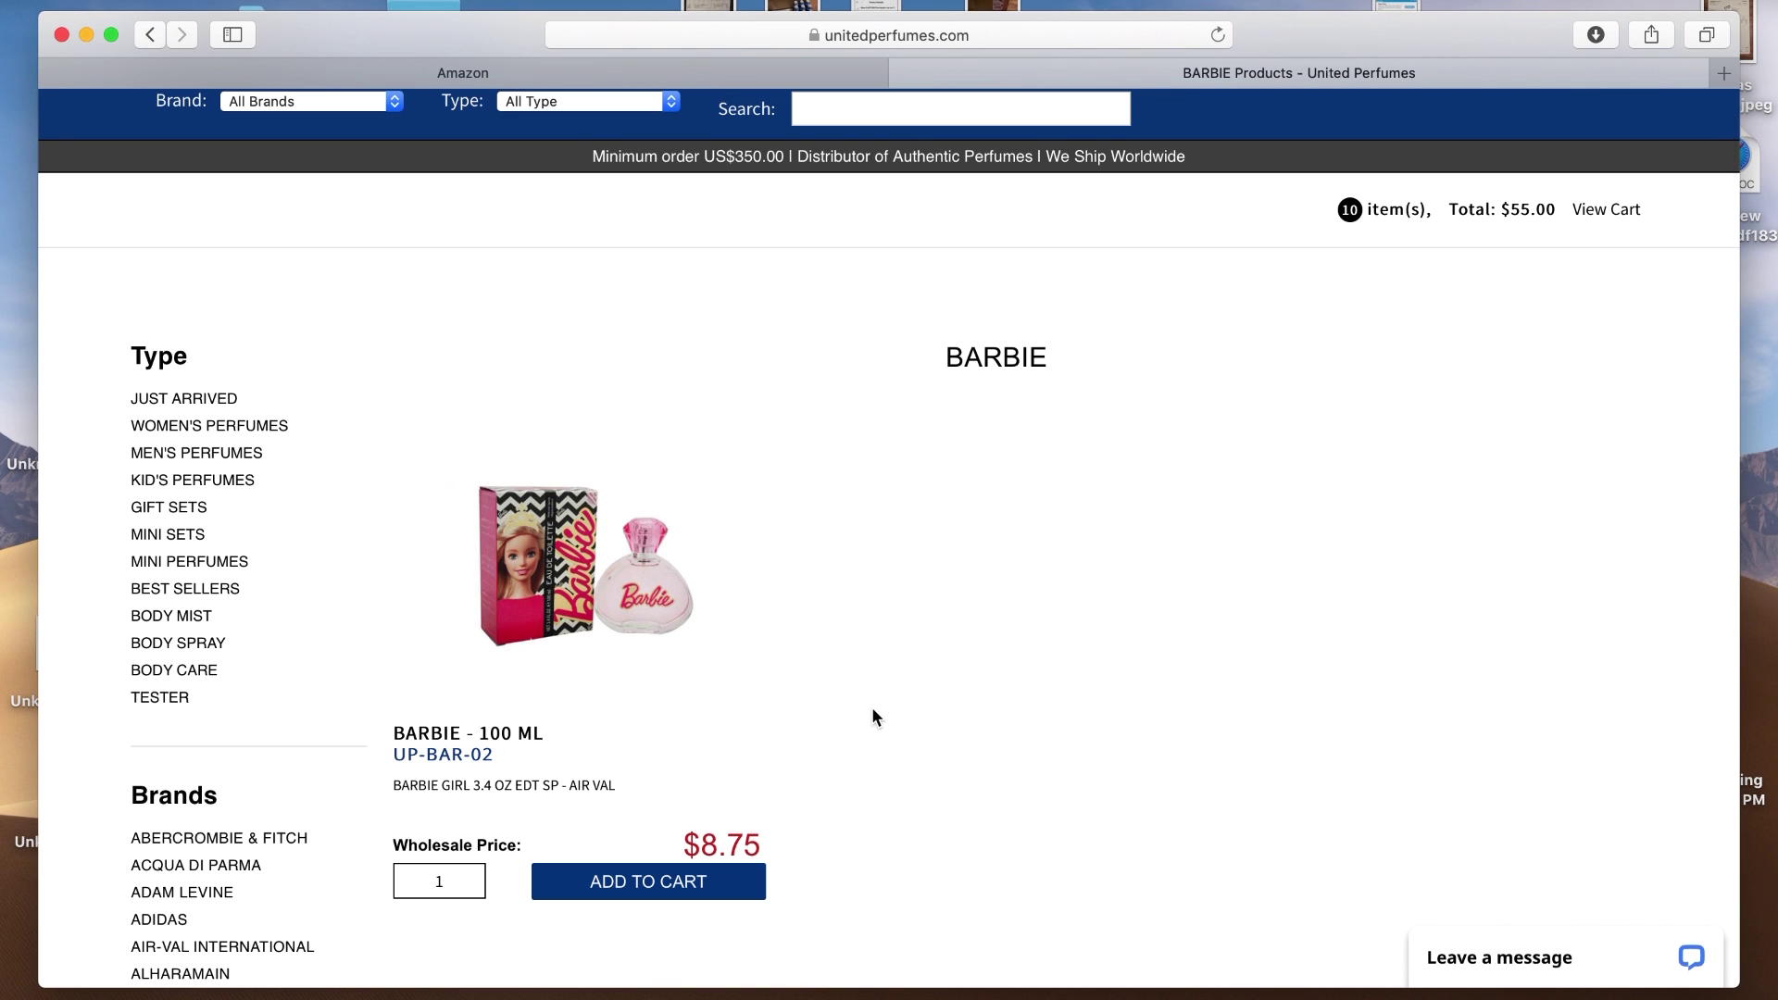
click(560, 565)
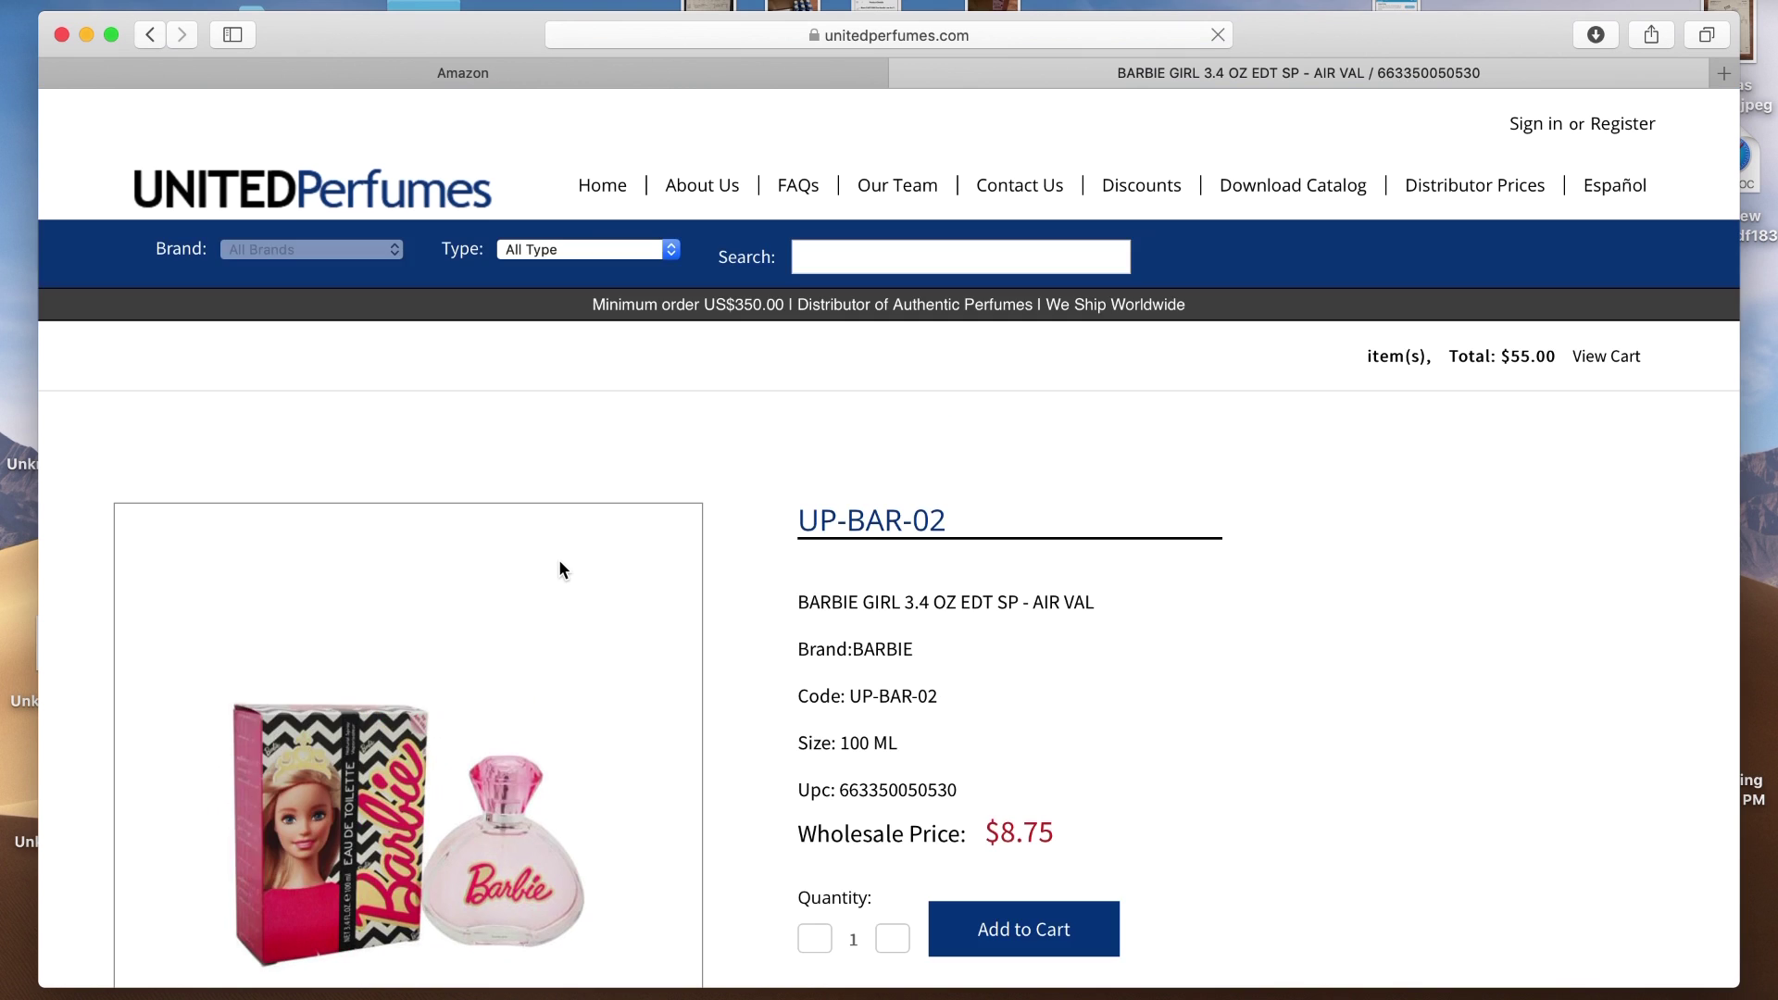
scroll(1117, 776, down, 3)
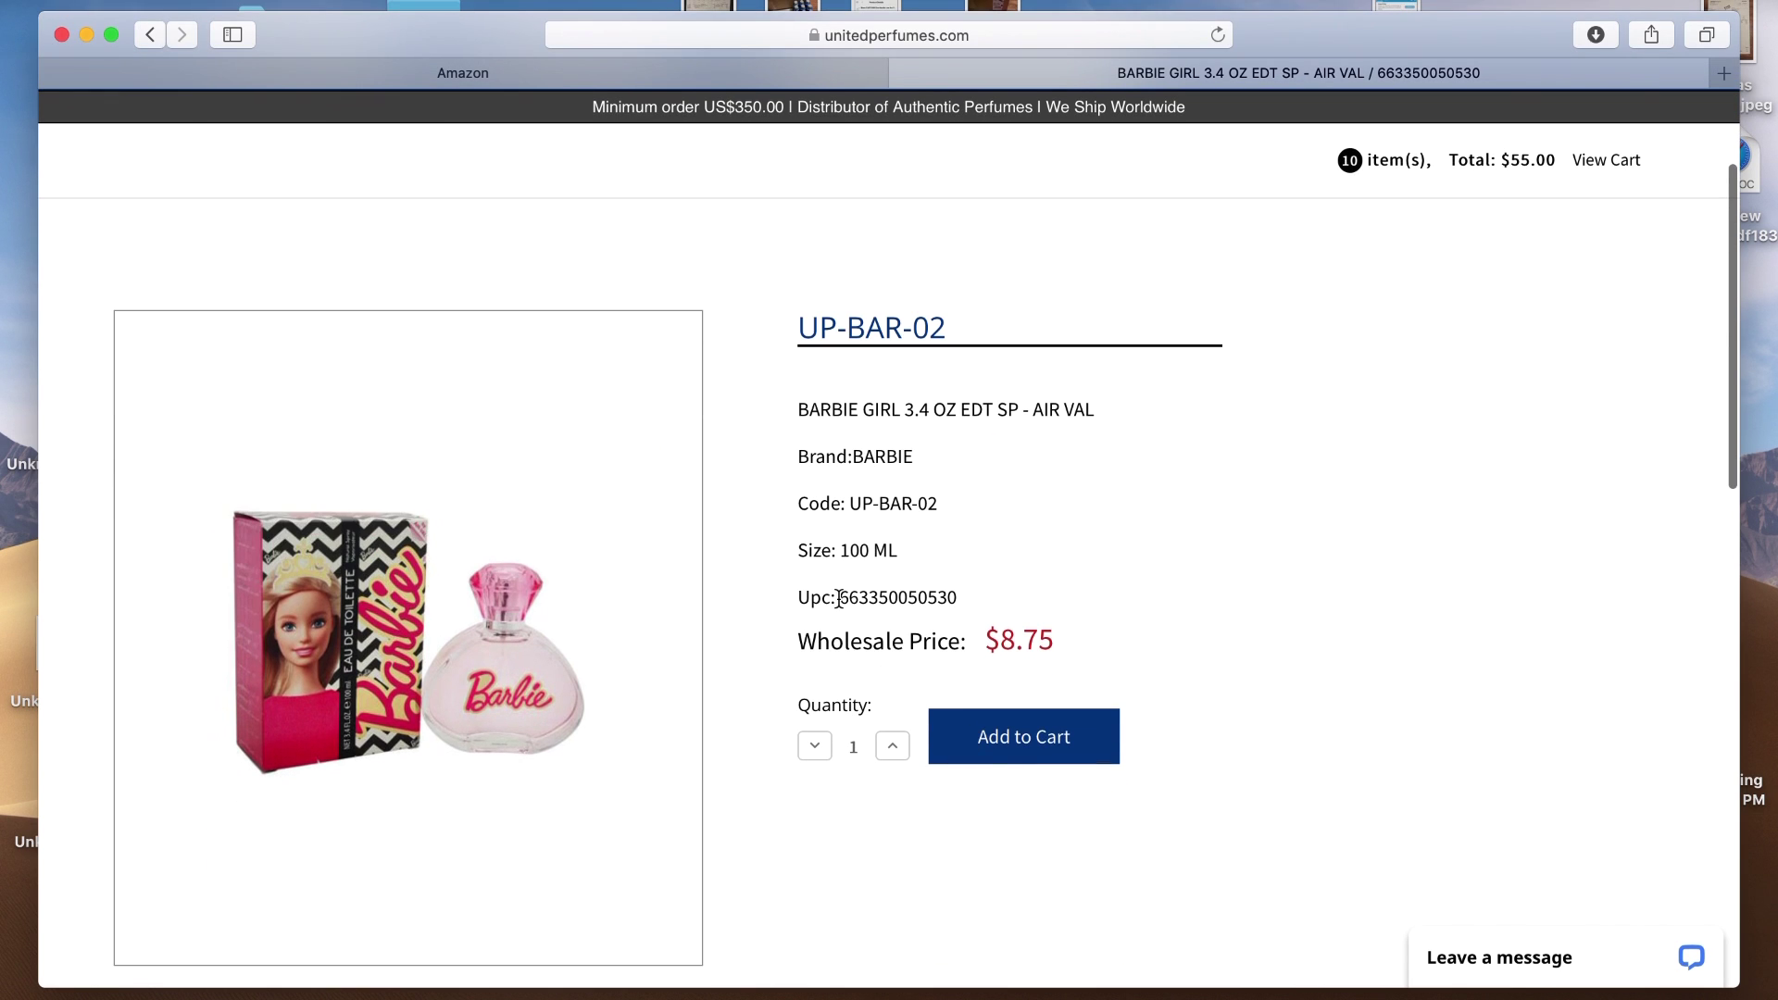
drag(839, 598, 964, 600)
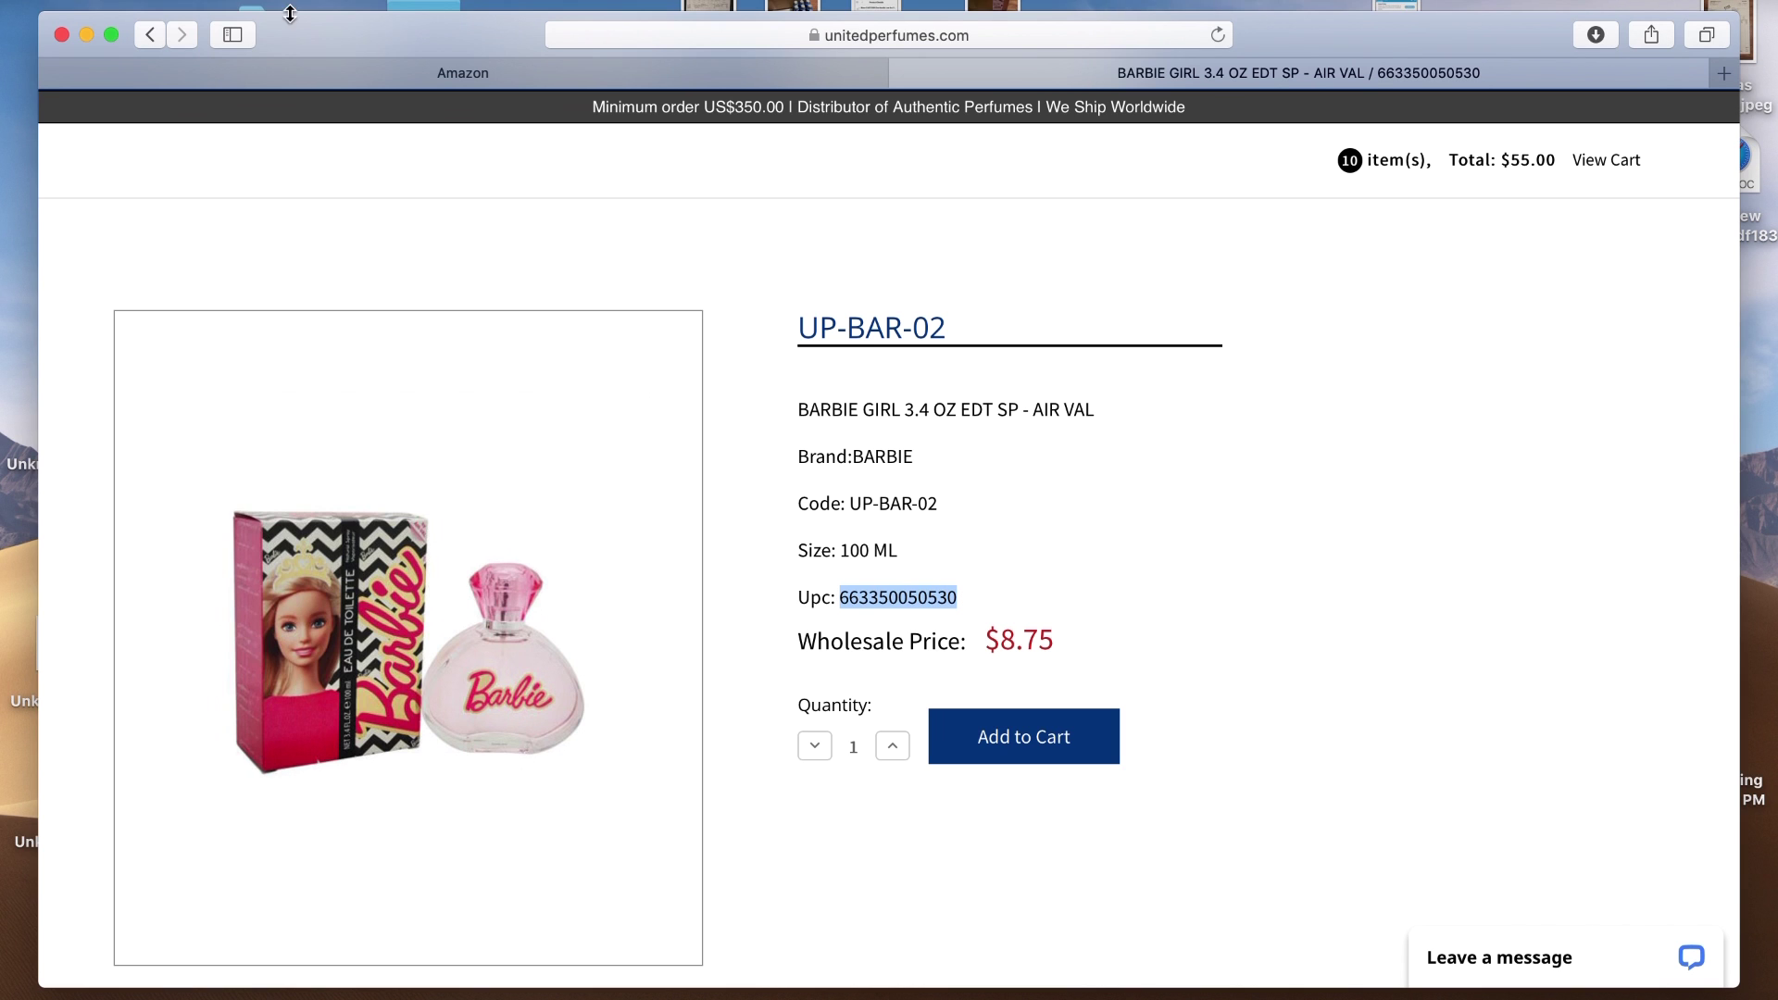
click(202, 10)
click(226, 81)
click(306, 79)
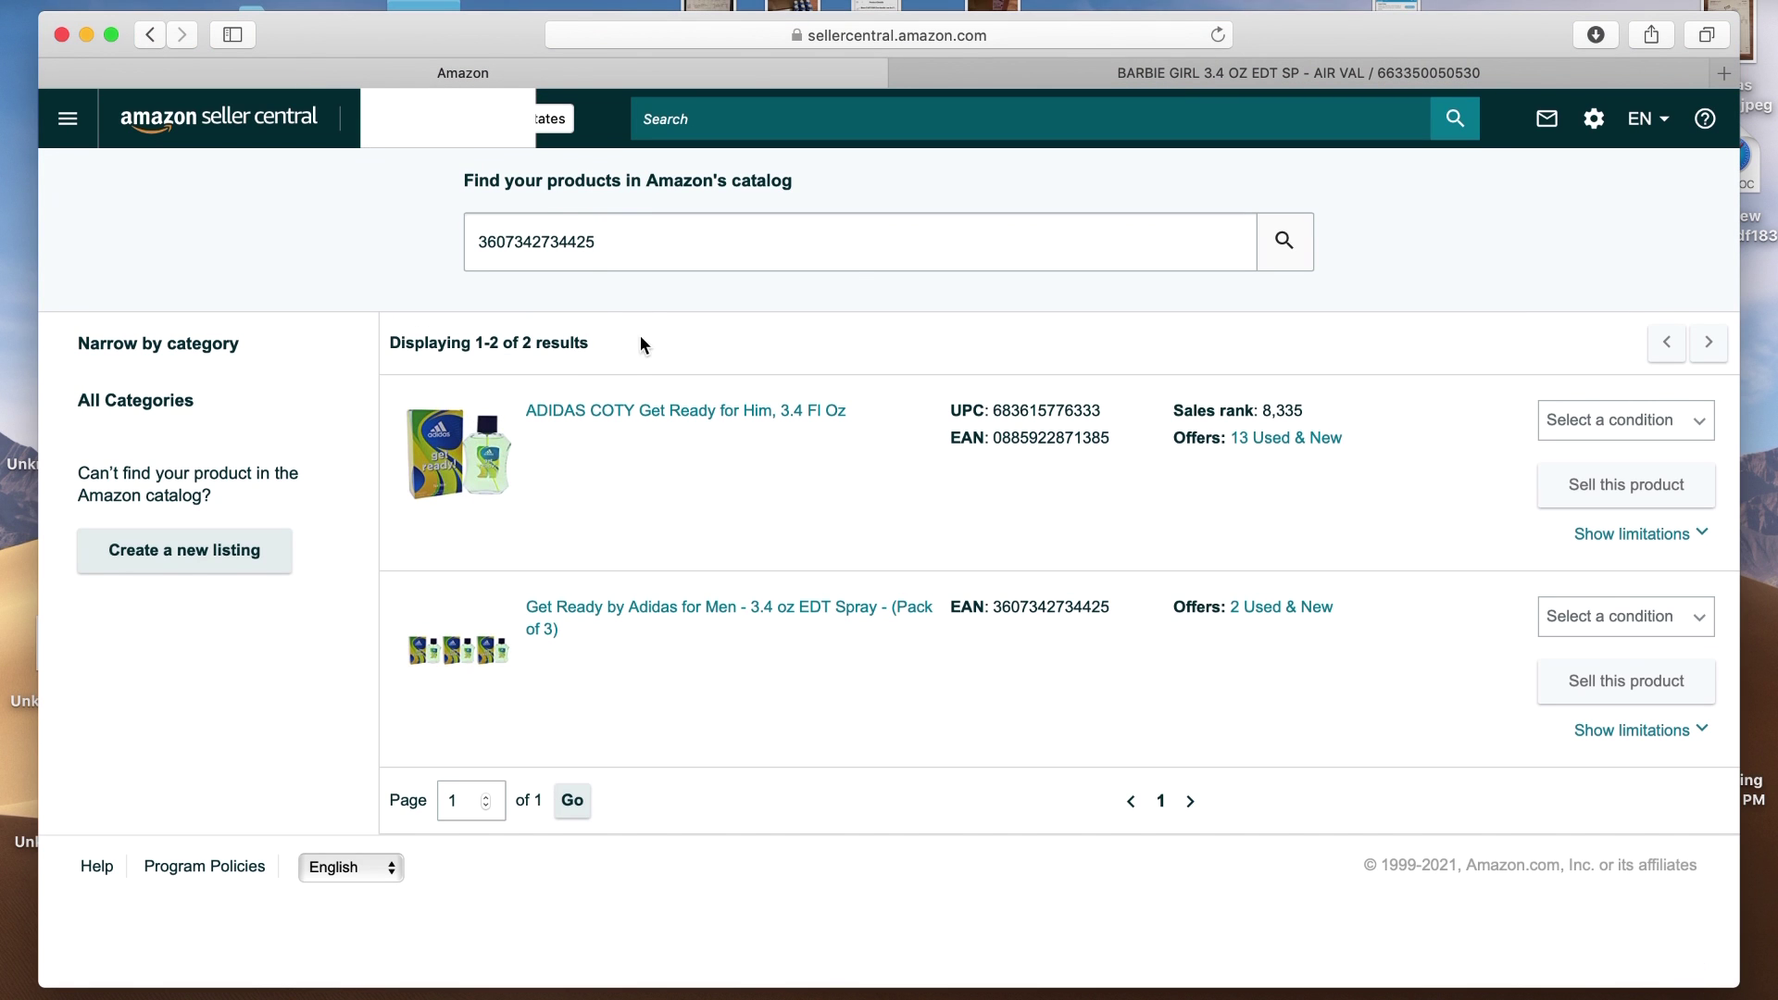
key(BackSpace)
key(BackSpace)
key(BackSpace)
key(BackSpace)
key(BackSpace)
key(BackSpace)
key(BackSpace)
key(BackSpace)
key(BackSpace)
key(BackSpace)
key(BackSpace)
key(BackSpace)
key(BackSpace)
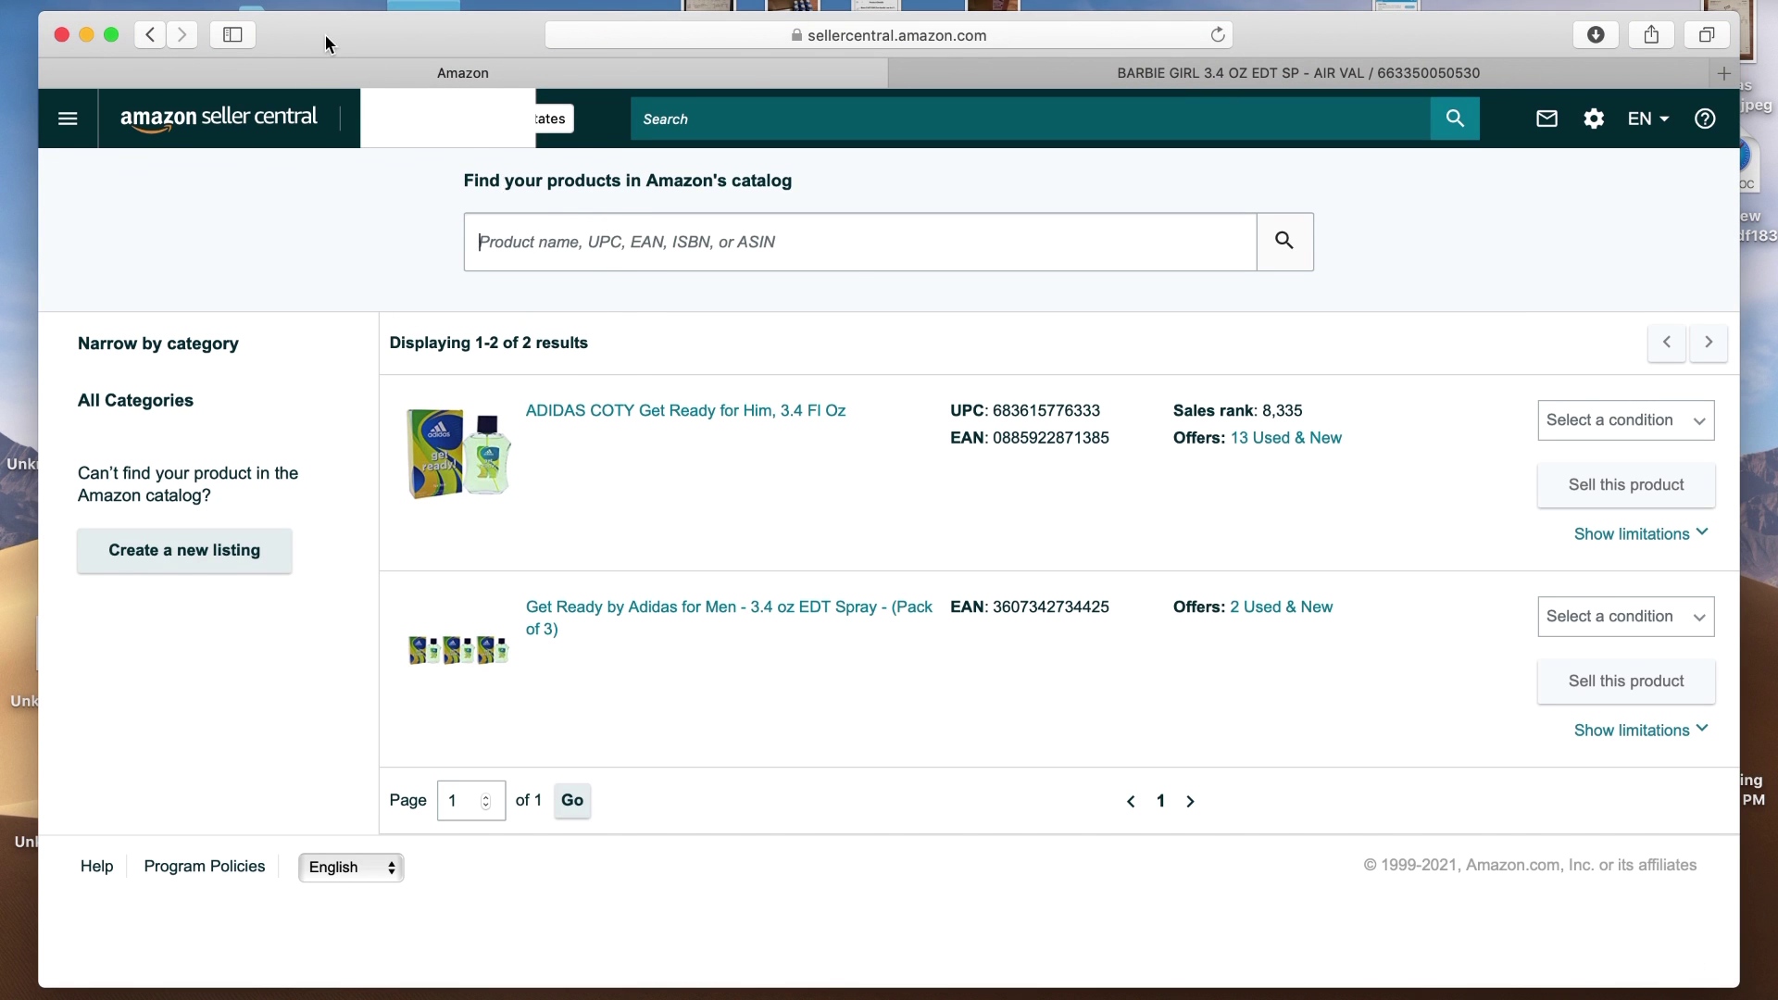
click(257, 5)
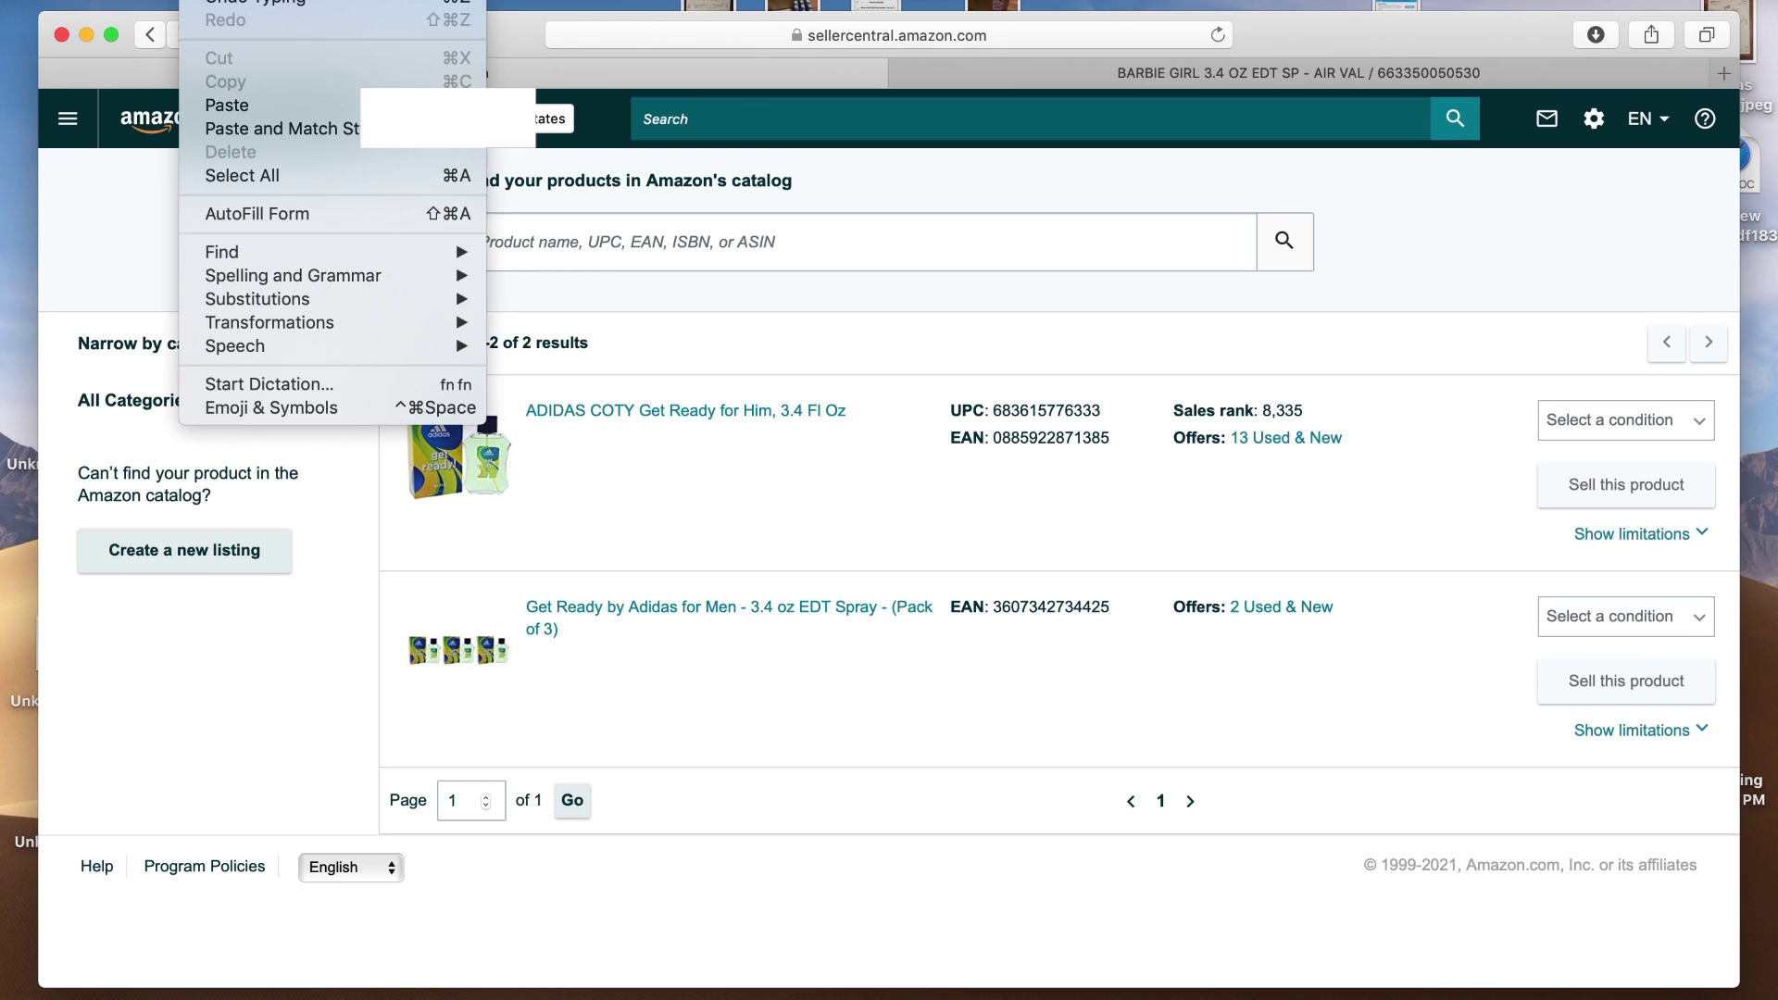
click(231, 109)
key(Return)
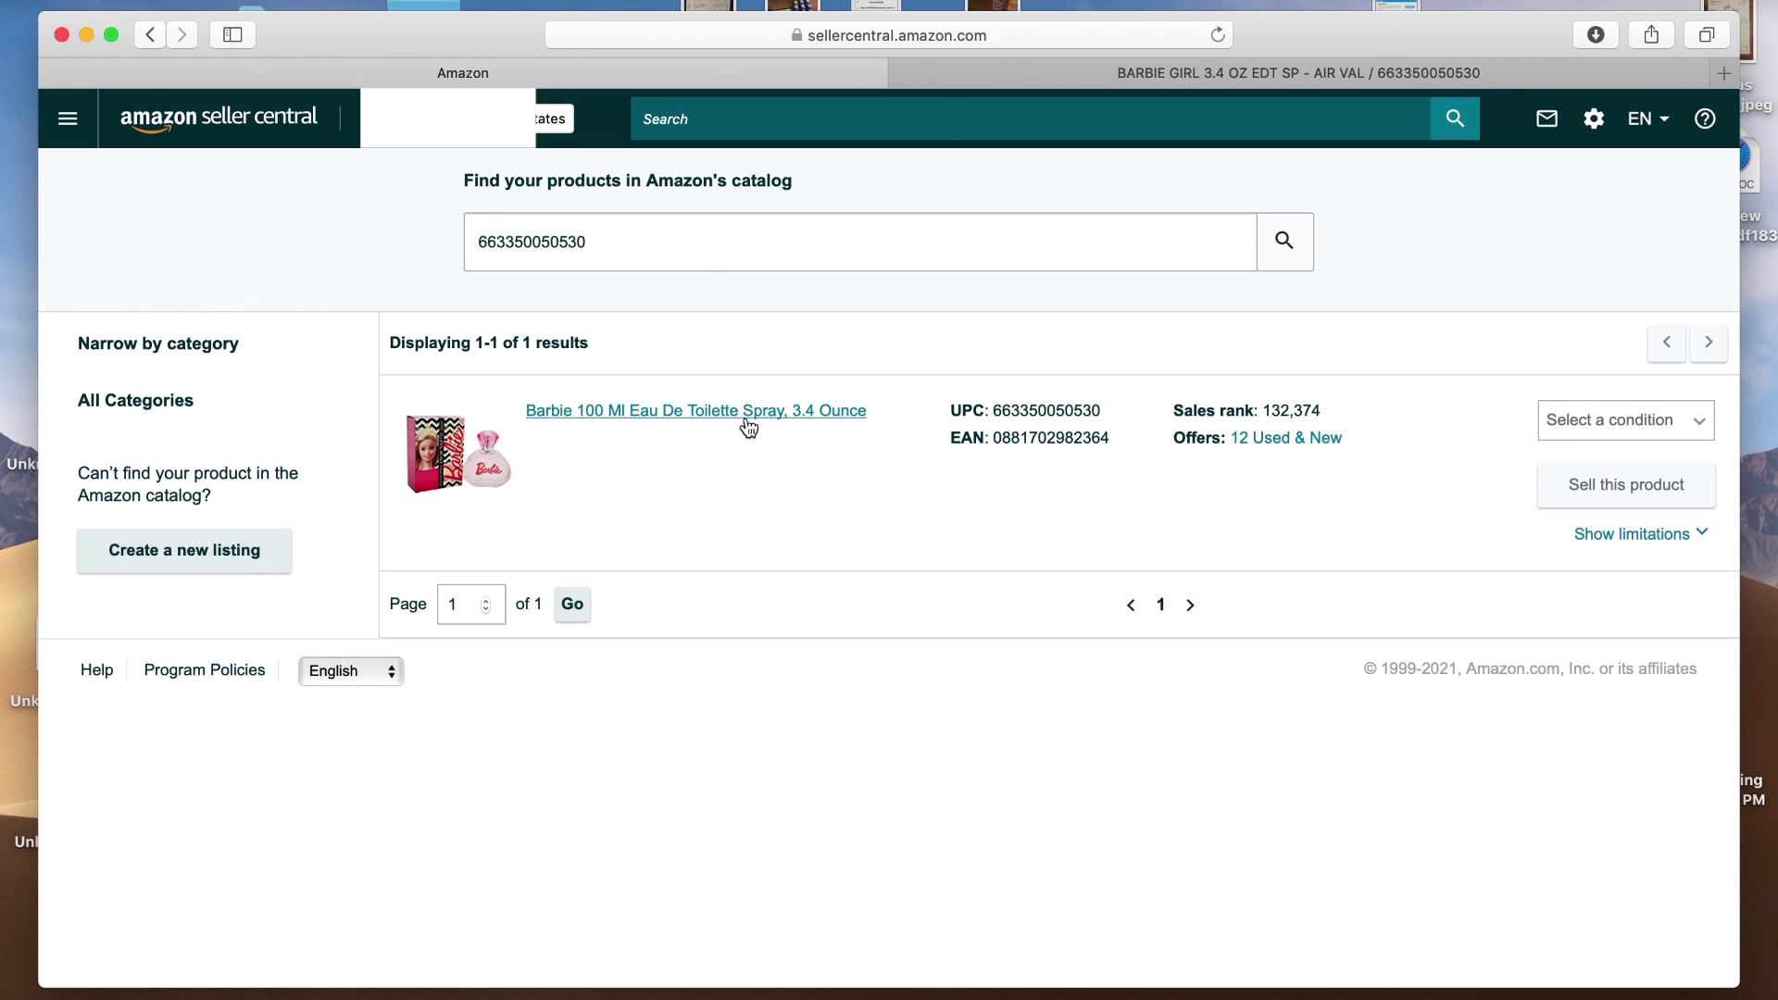
click(1173, 74)
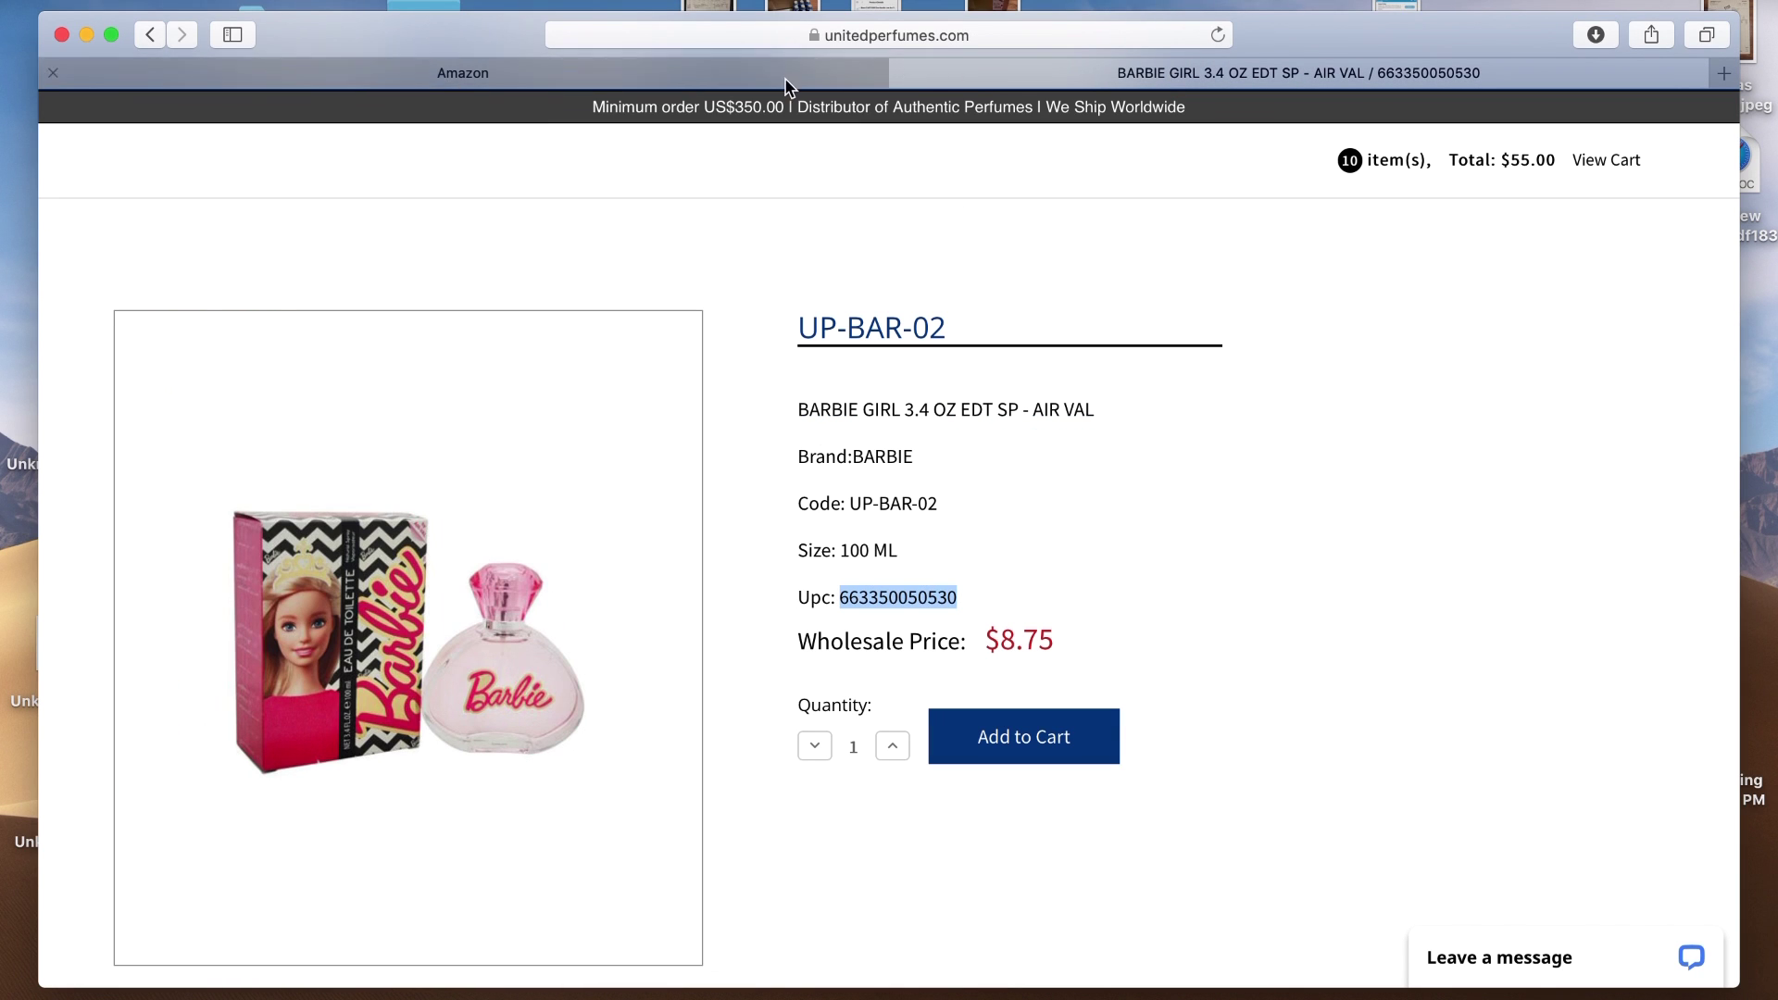
Add 10 Barbie Girl 3.4 oz bottles, bringing the cart to 20 items at $142.50
click(893, 747)
click(893, 748)
click(893, 747)
click(893, 747)
click(892, 747)
click(997, 750)
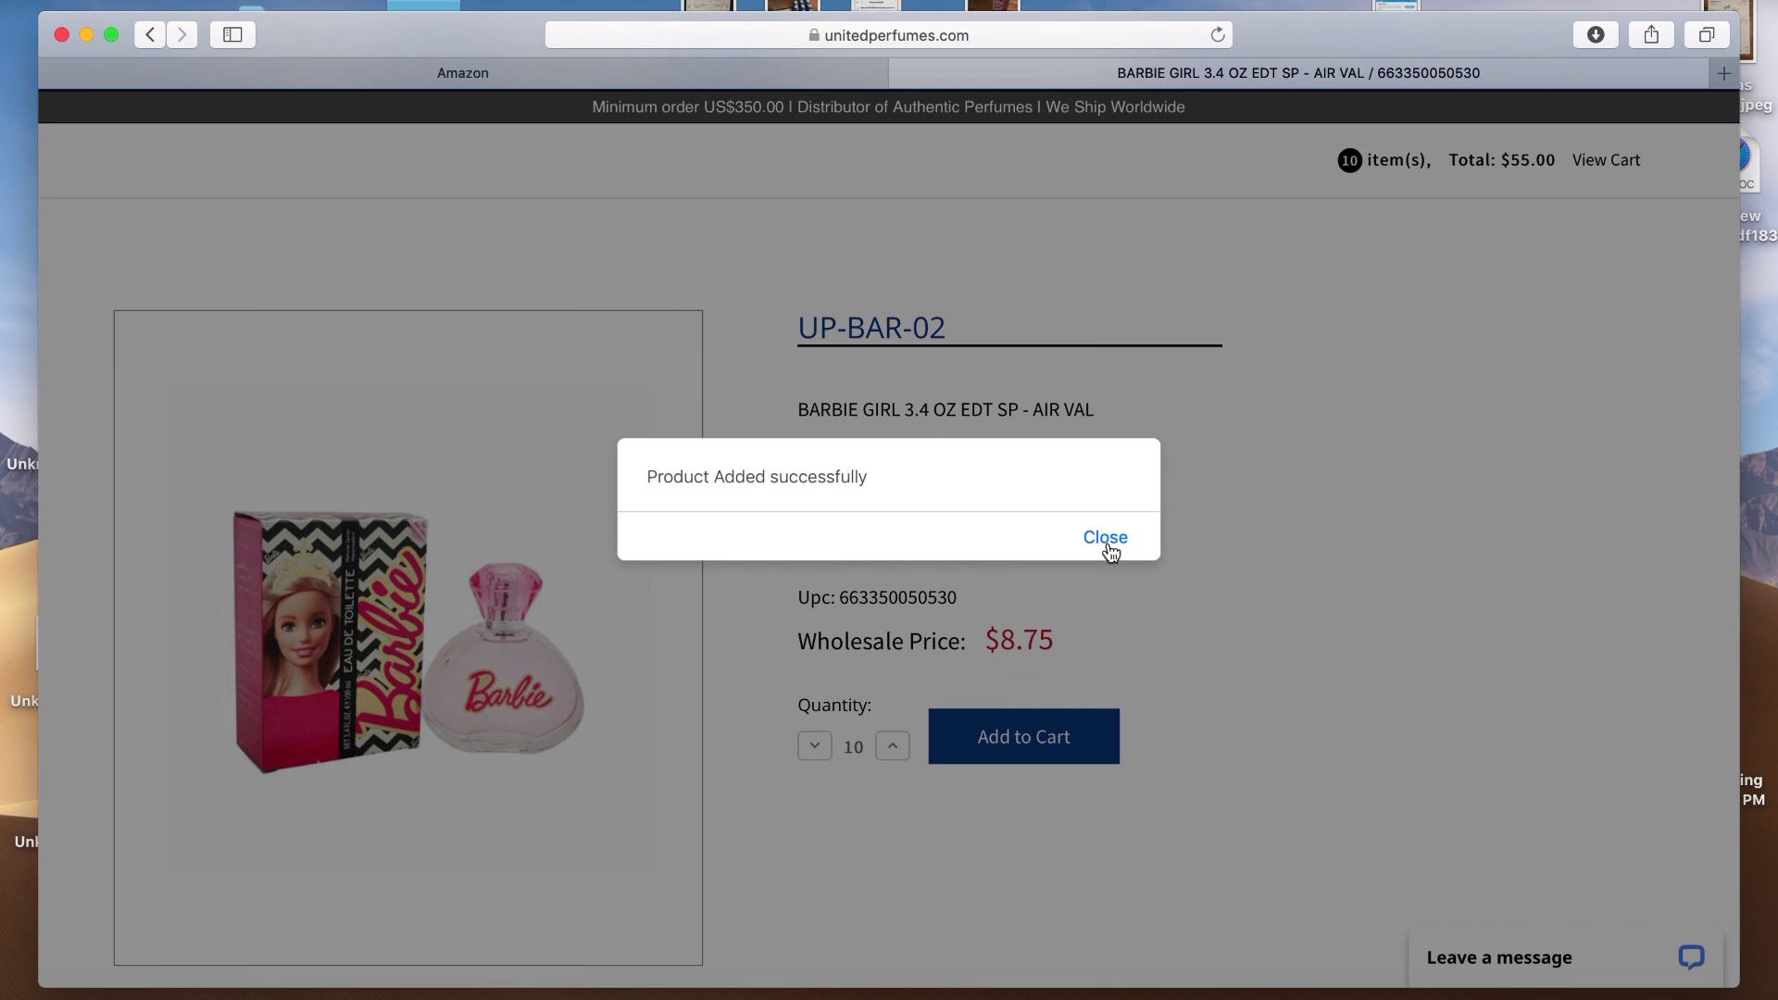
click(1107, 539)
scroll(1450, 507, up, 3)
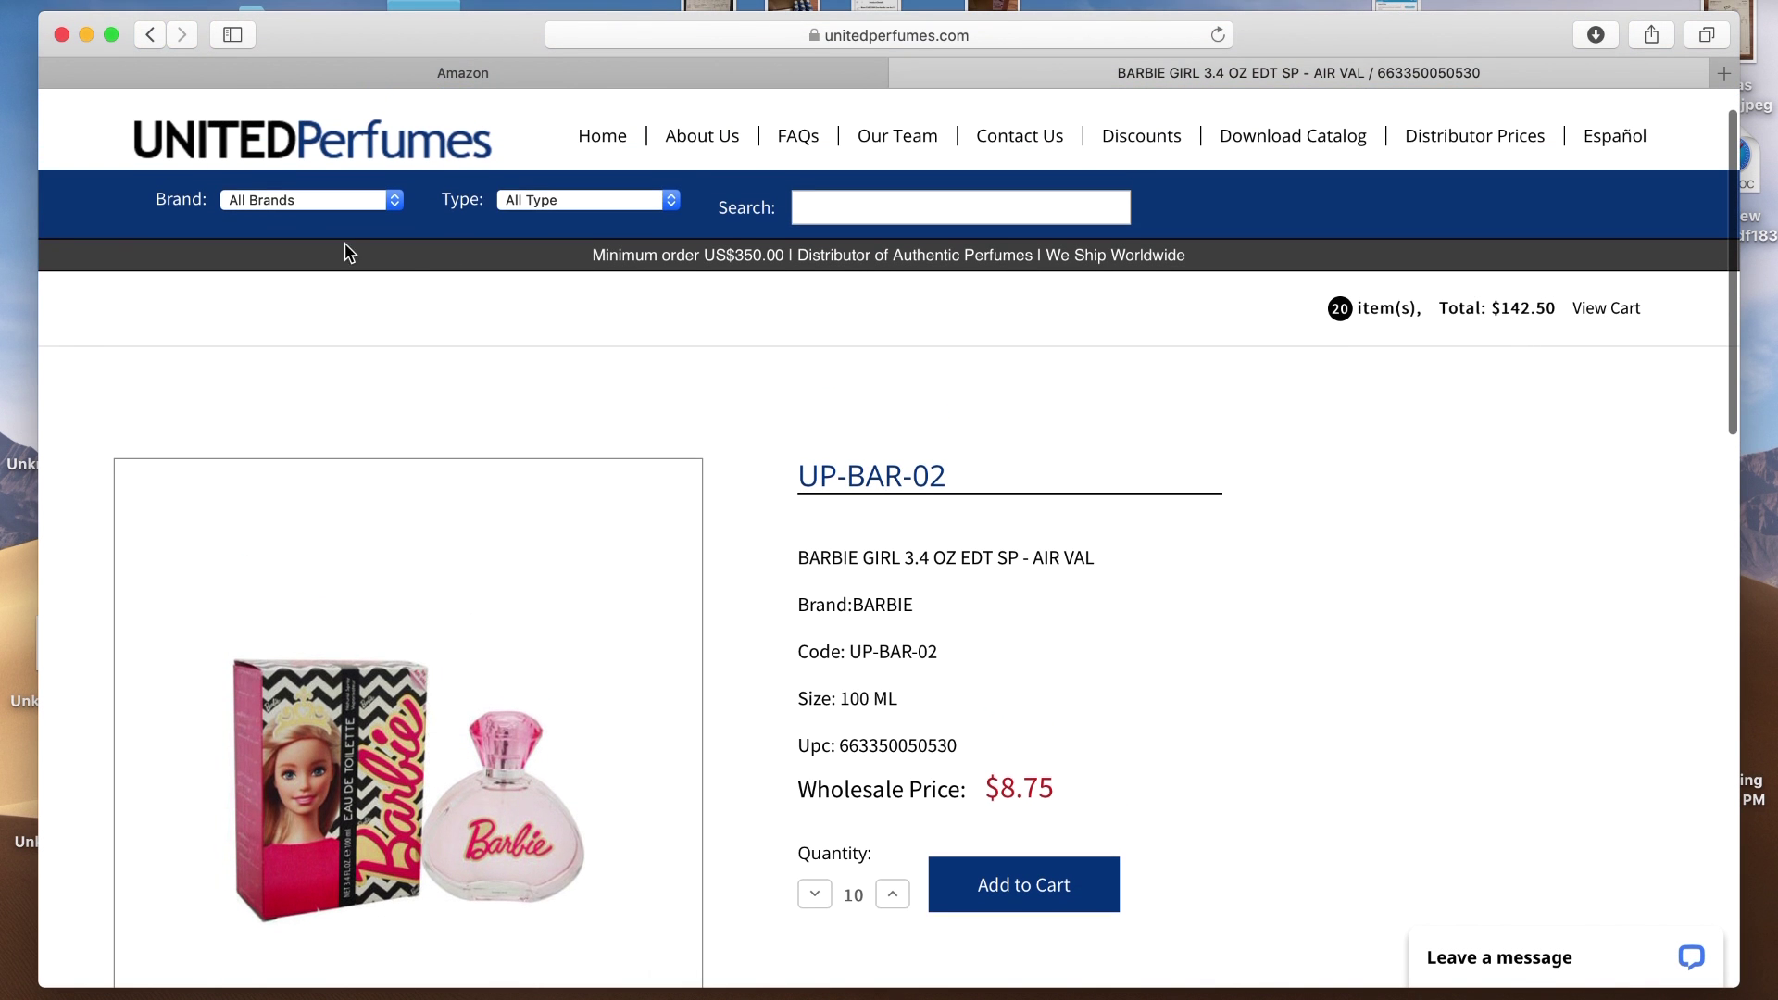
click(342, 201)
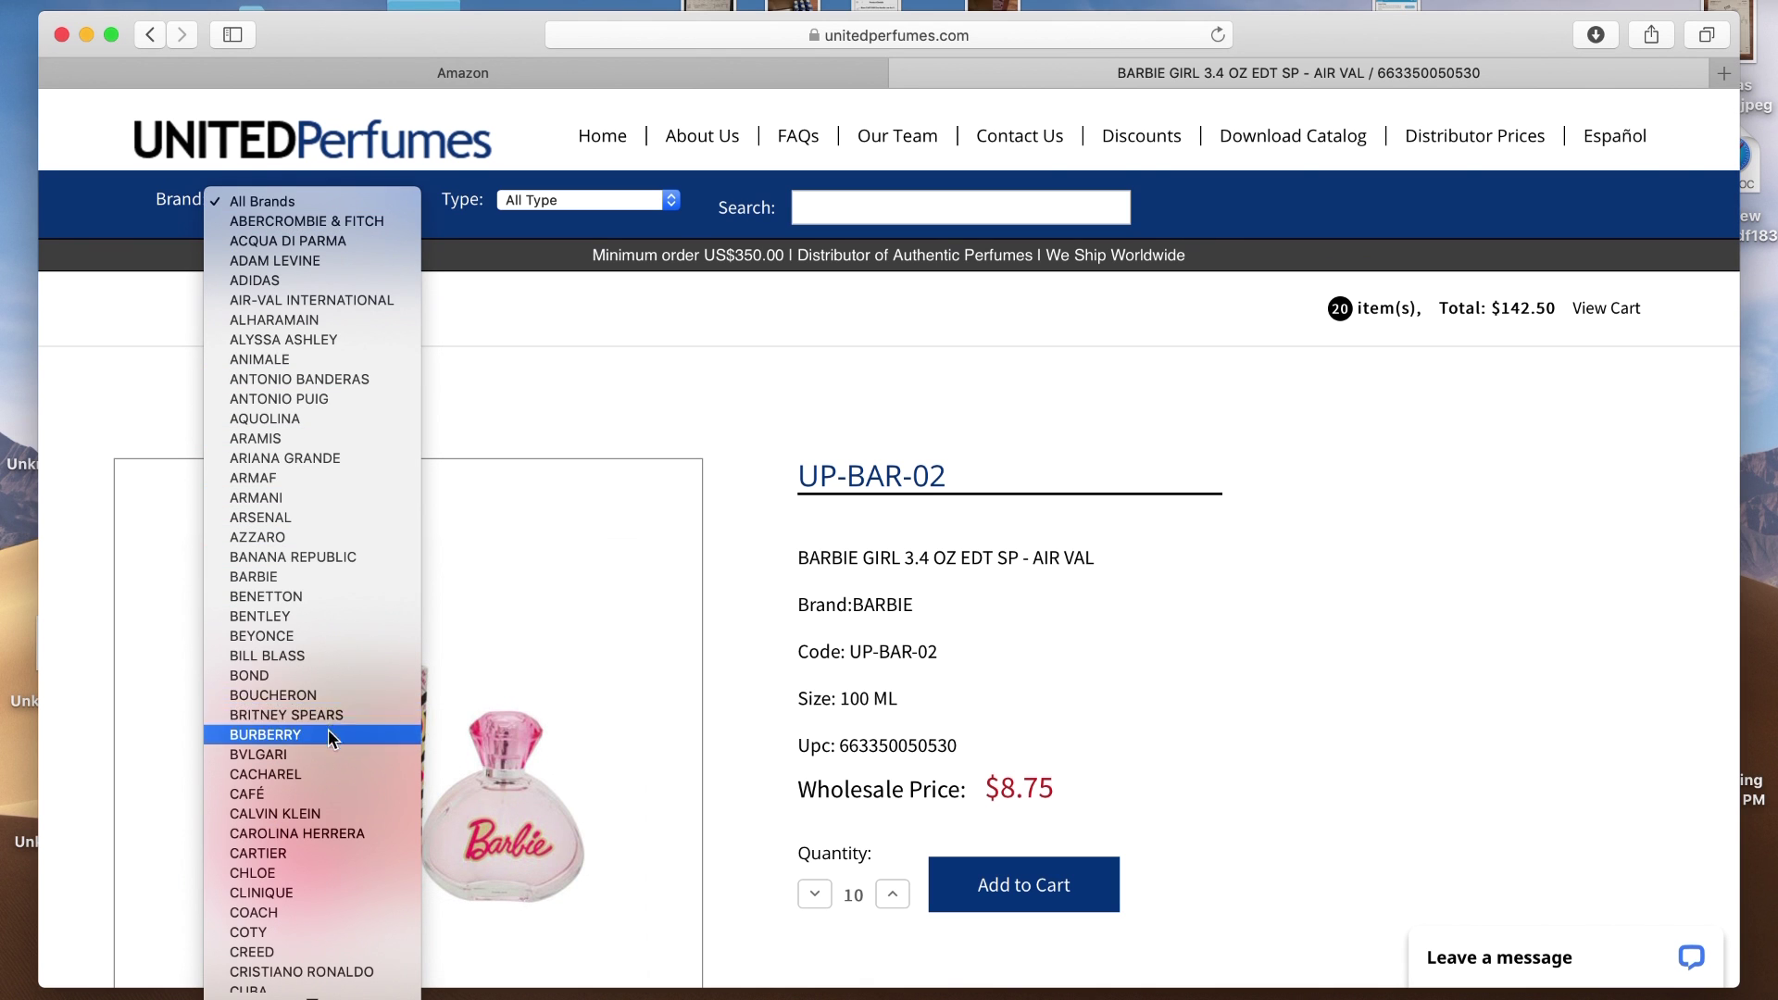
Filter to the DISNEY brand and open the Kids Disney Princess Snow White 3.4 oz page
mouse_move(311, 991)
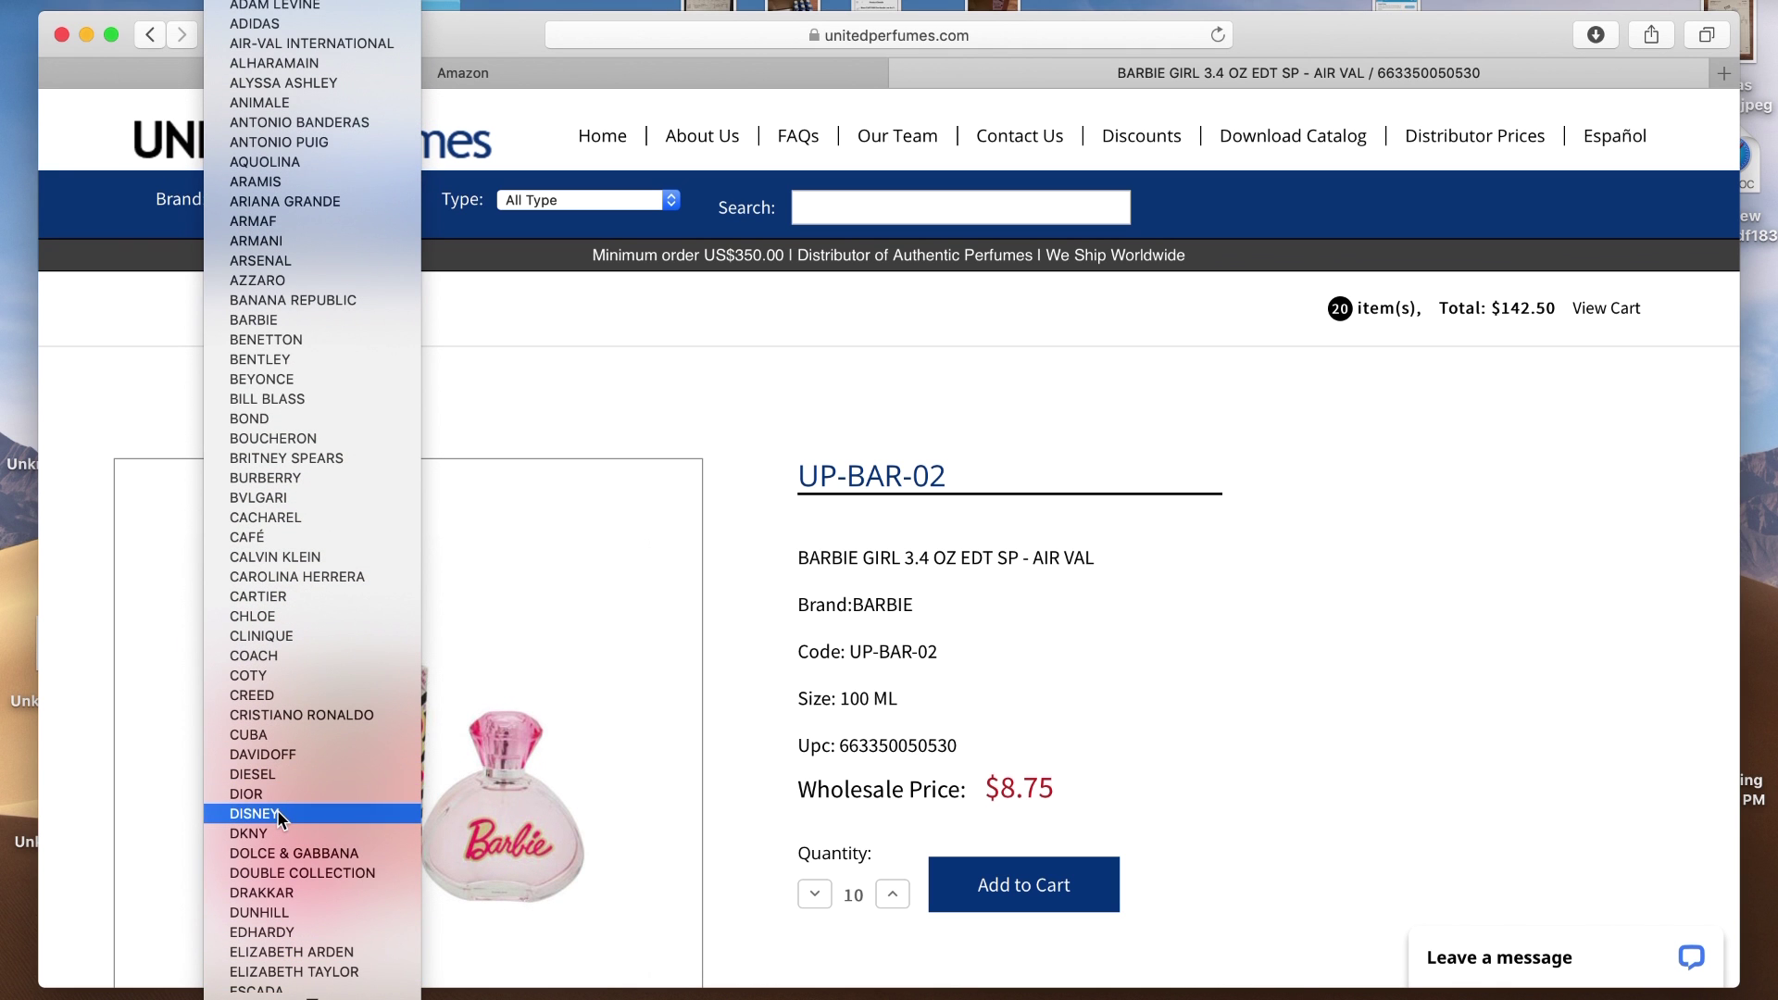
click(276, 811)
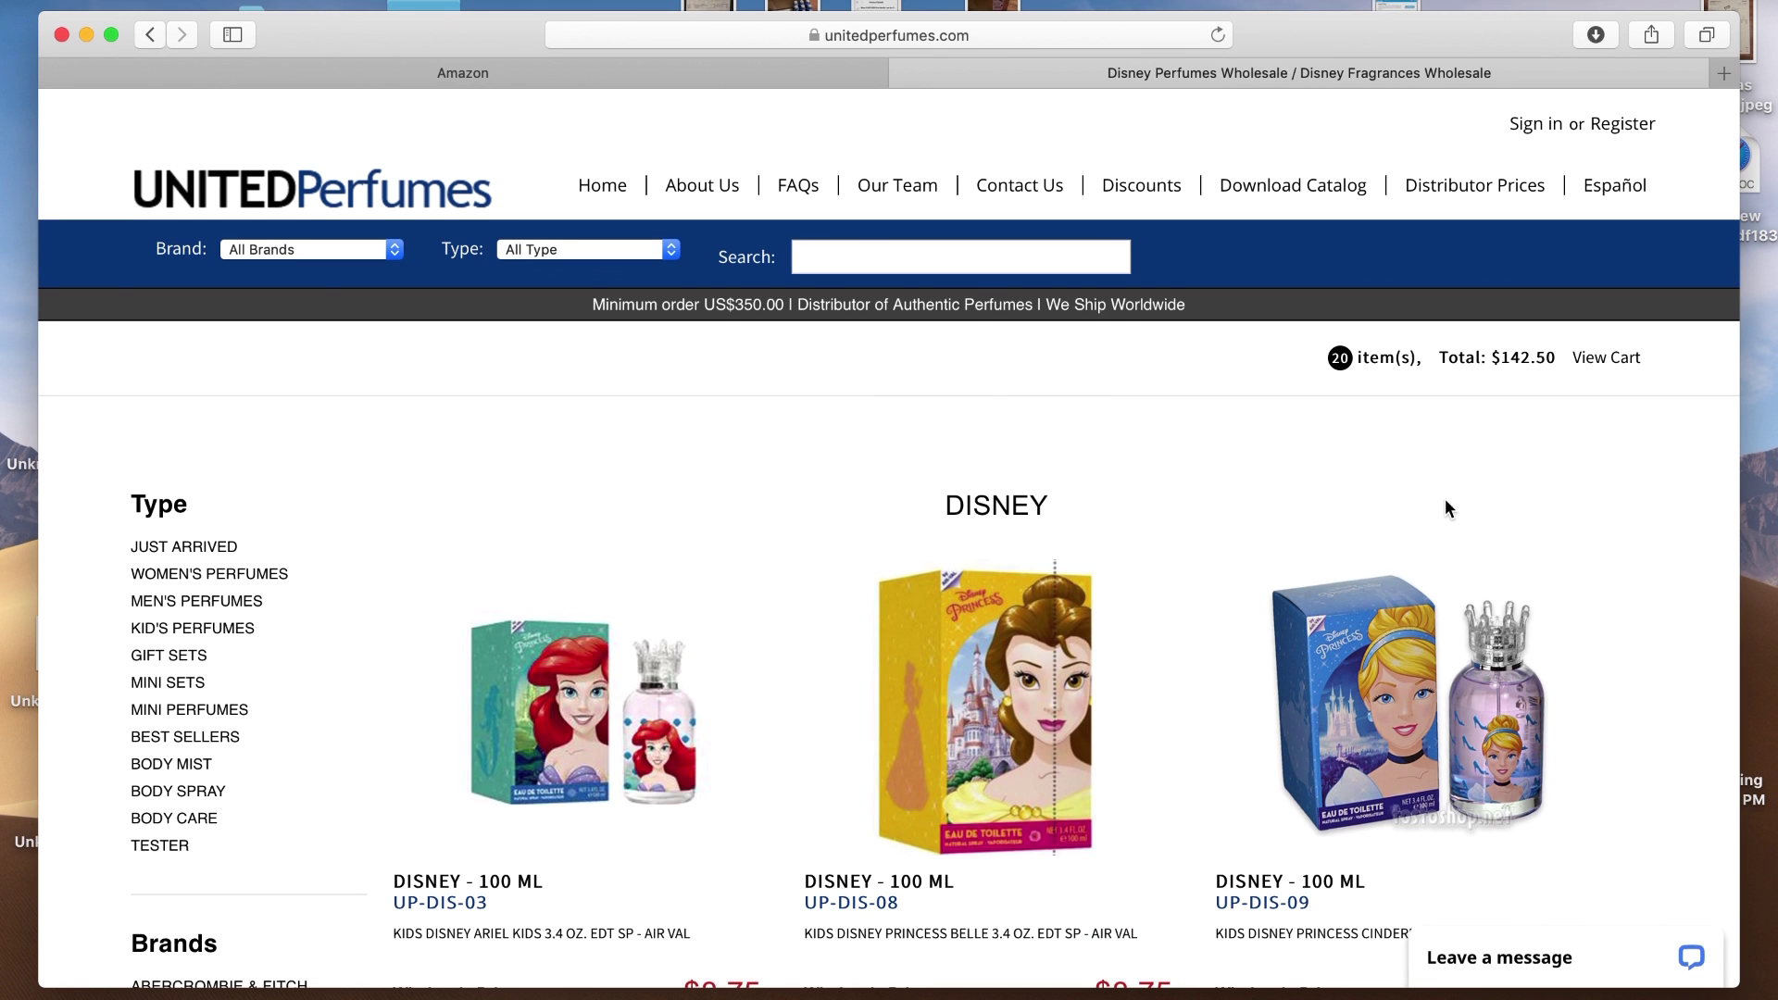
scroll(1665, 476, down, 5)
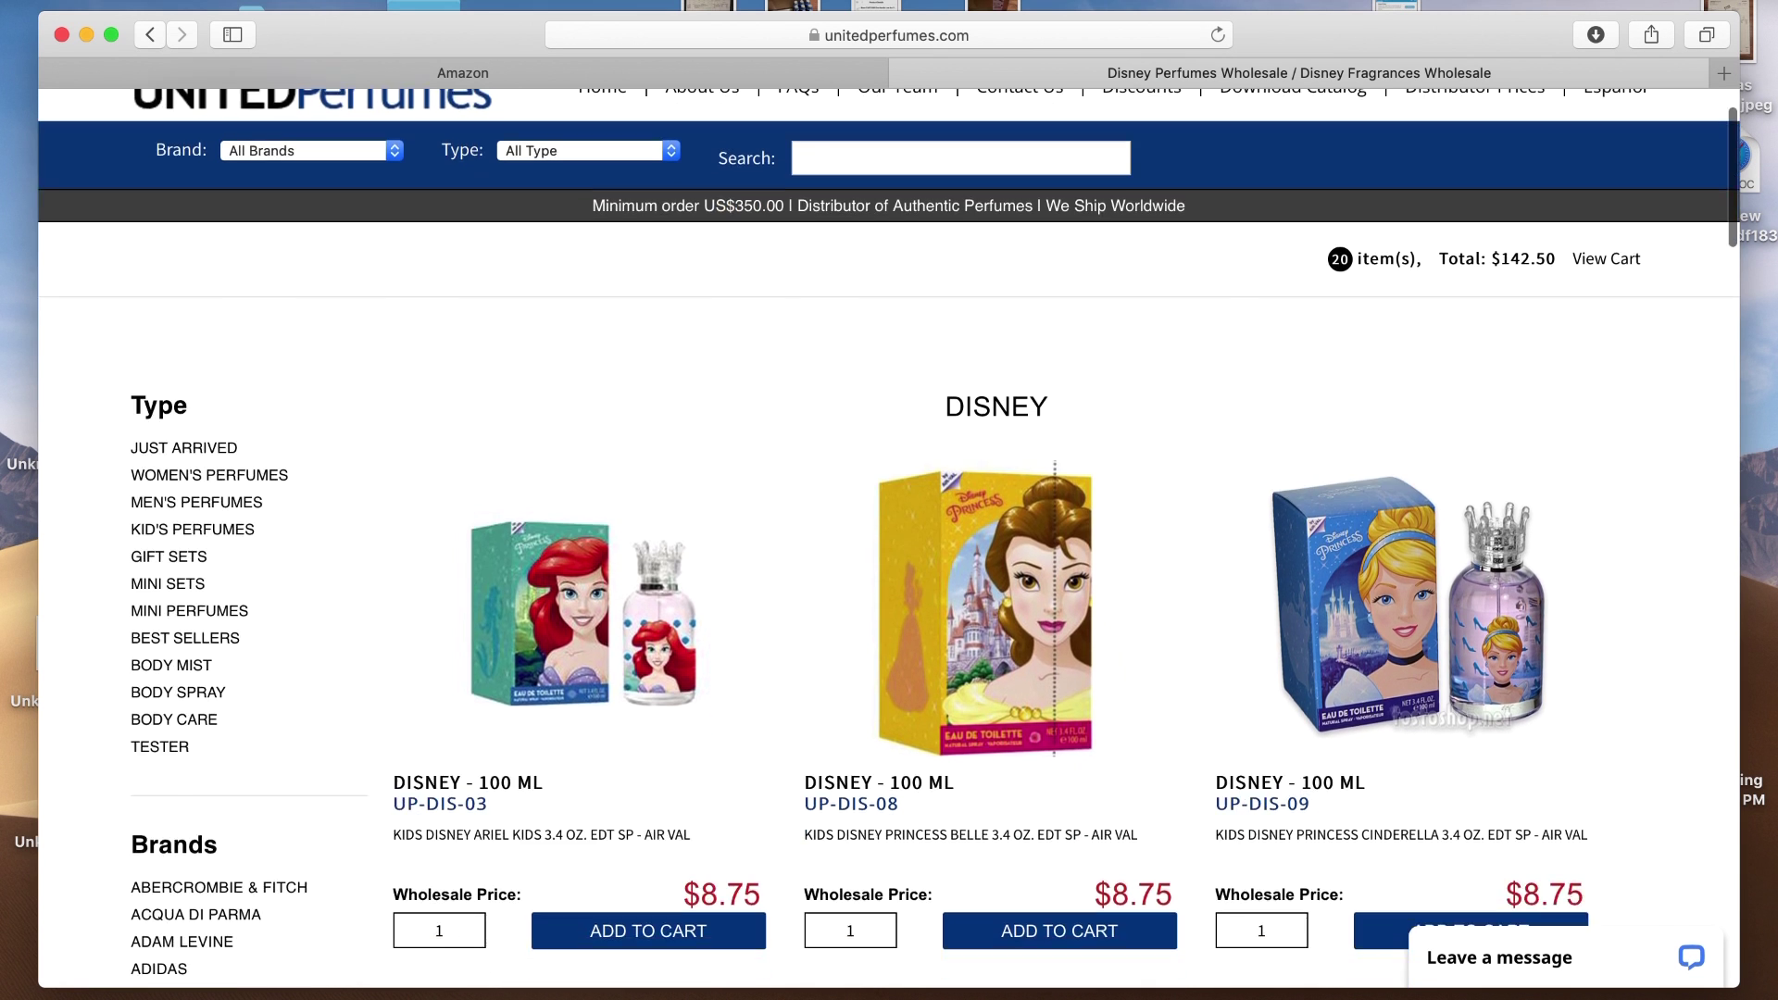
scroll(1663, 491, down, 2)
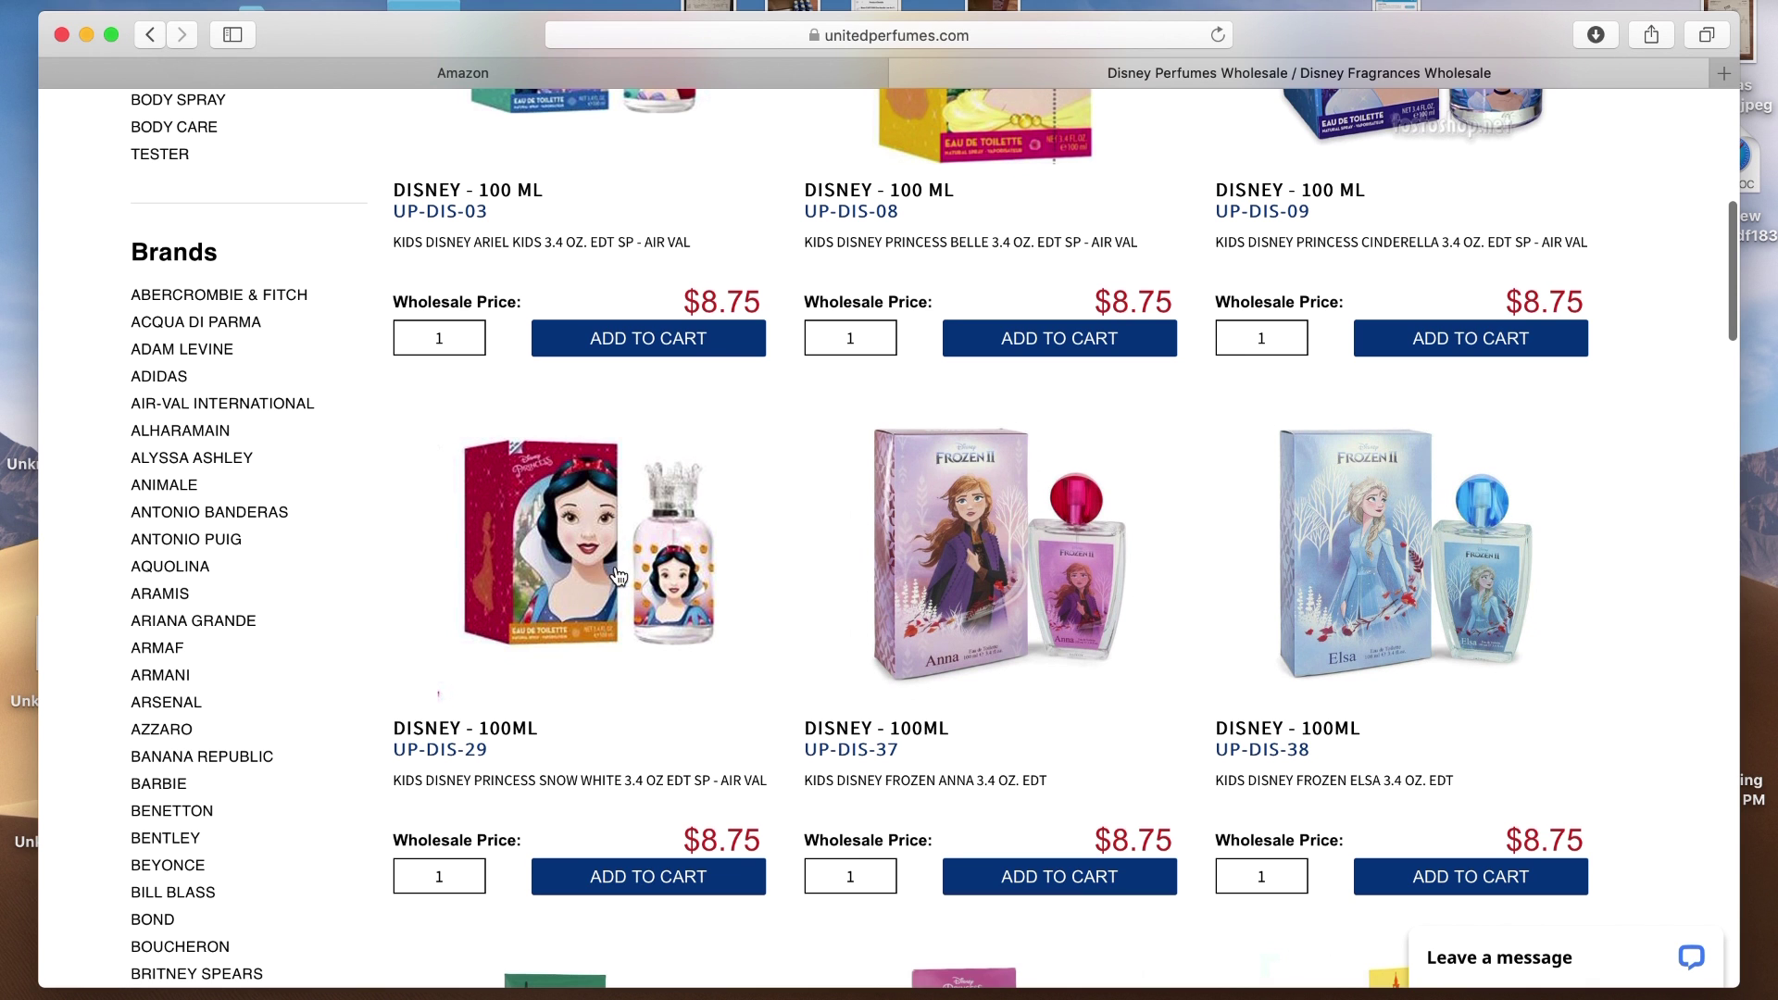
click(582, 553)
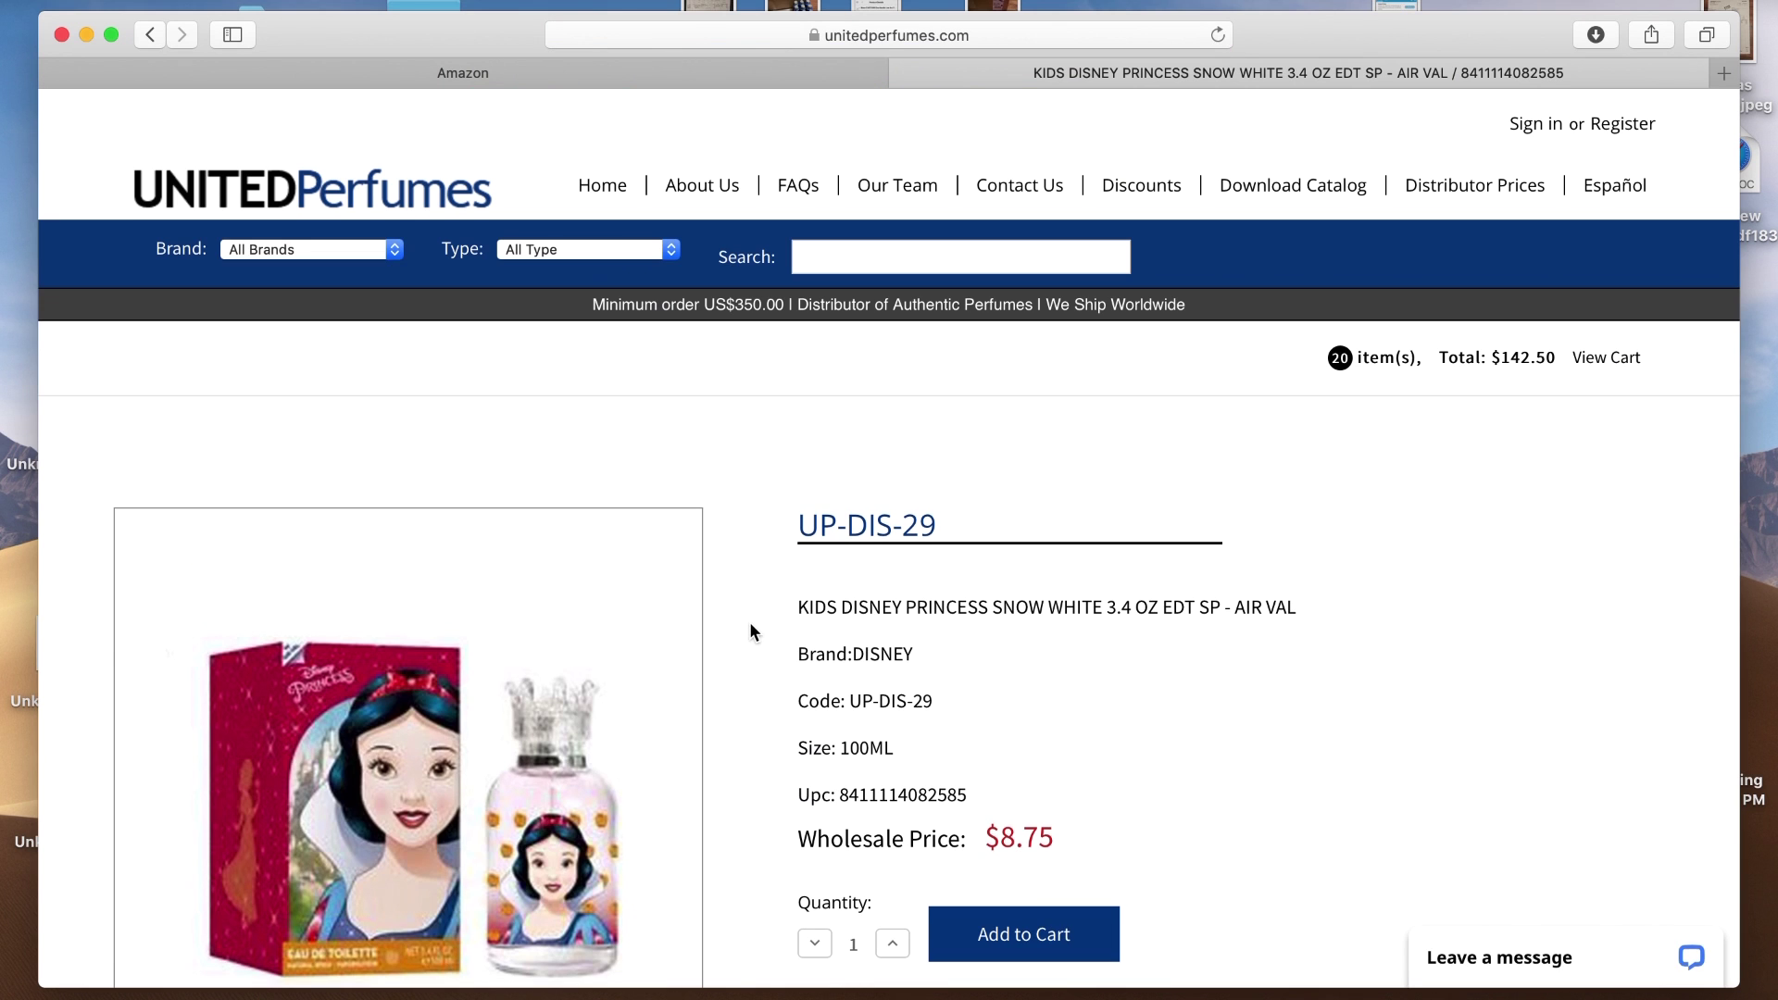
Add 10 Snow White bottles, bringing the cart to 30 items totalling $230.00
scroll(750, 630, down, 5)
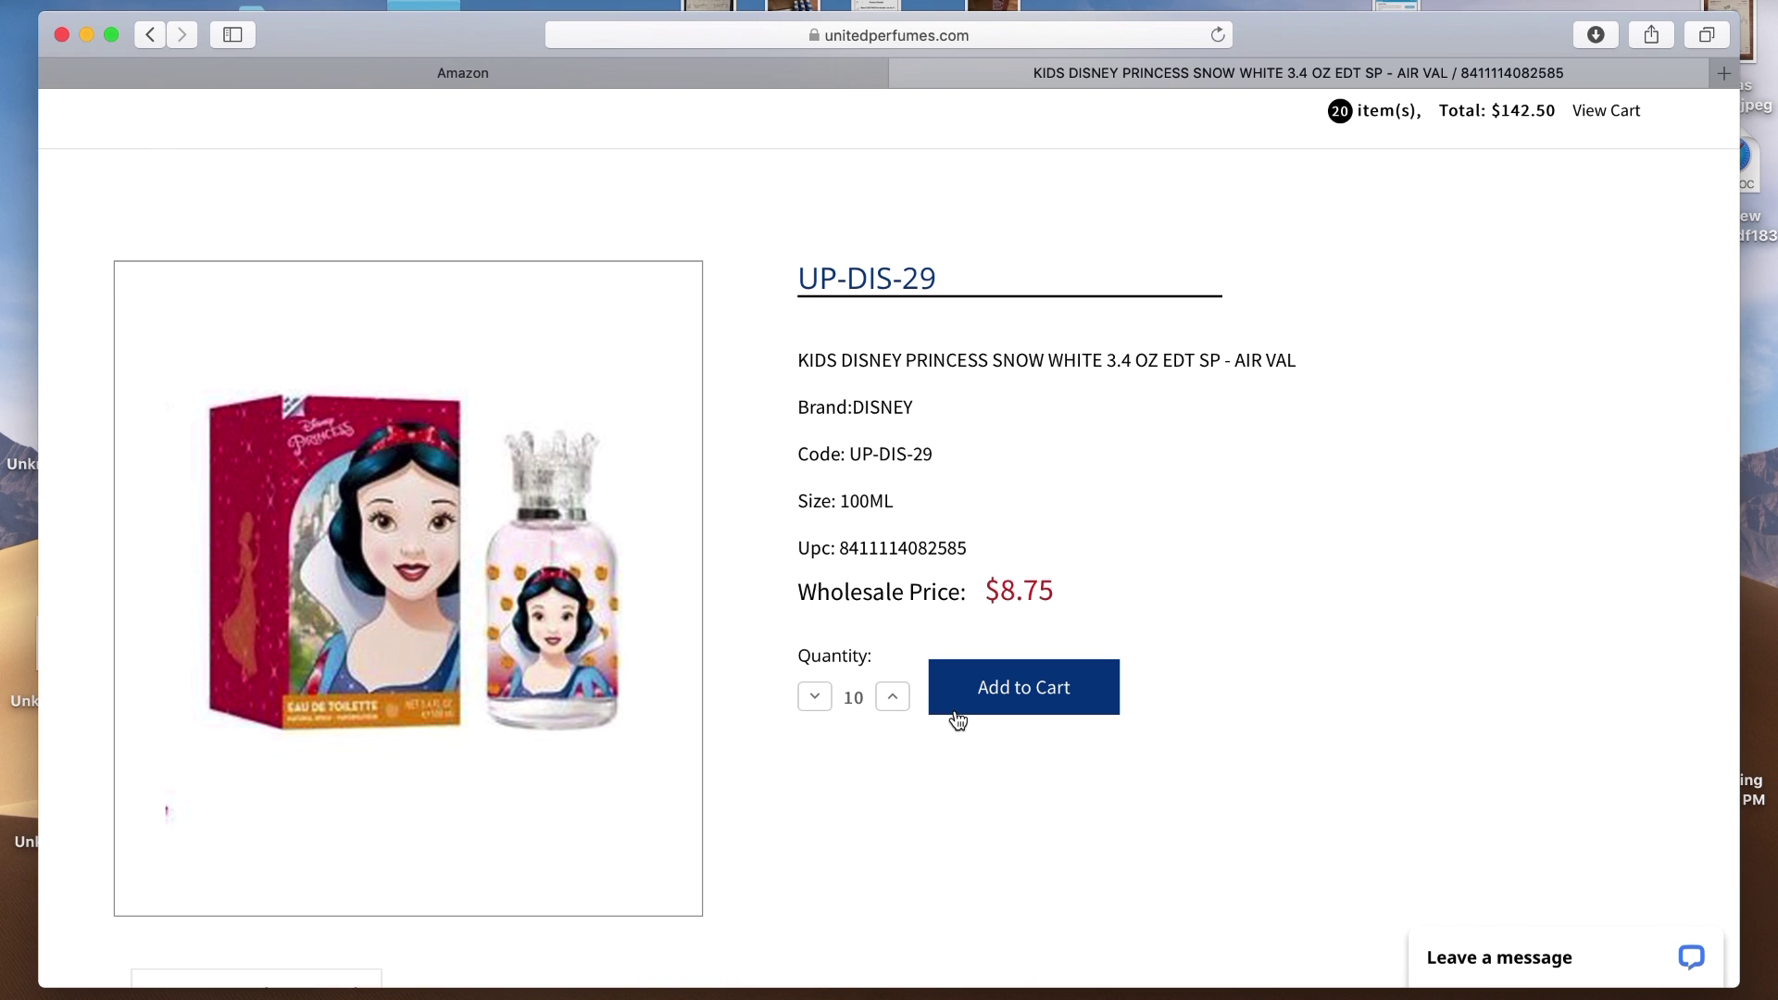
click(1039, 700)
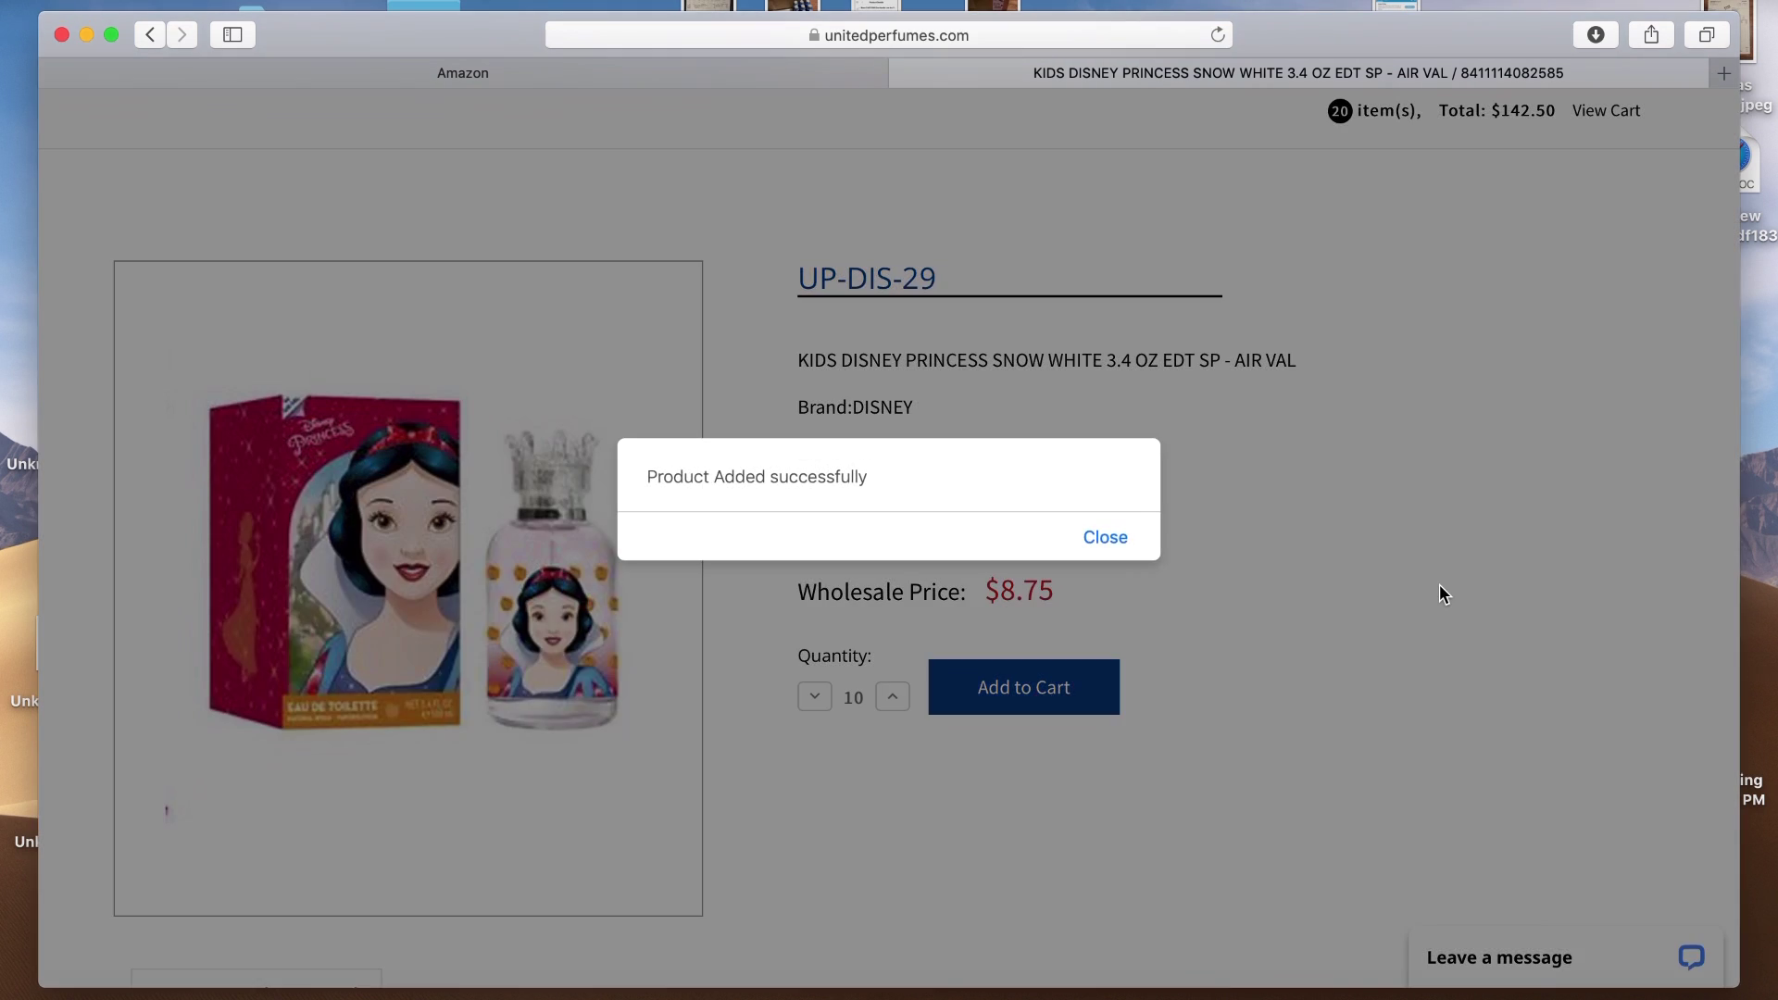
click(1119, 539)
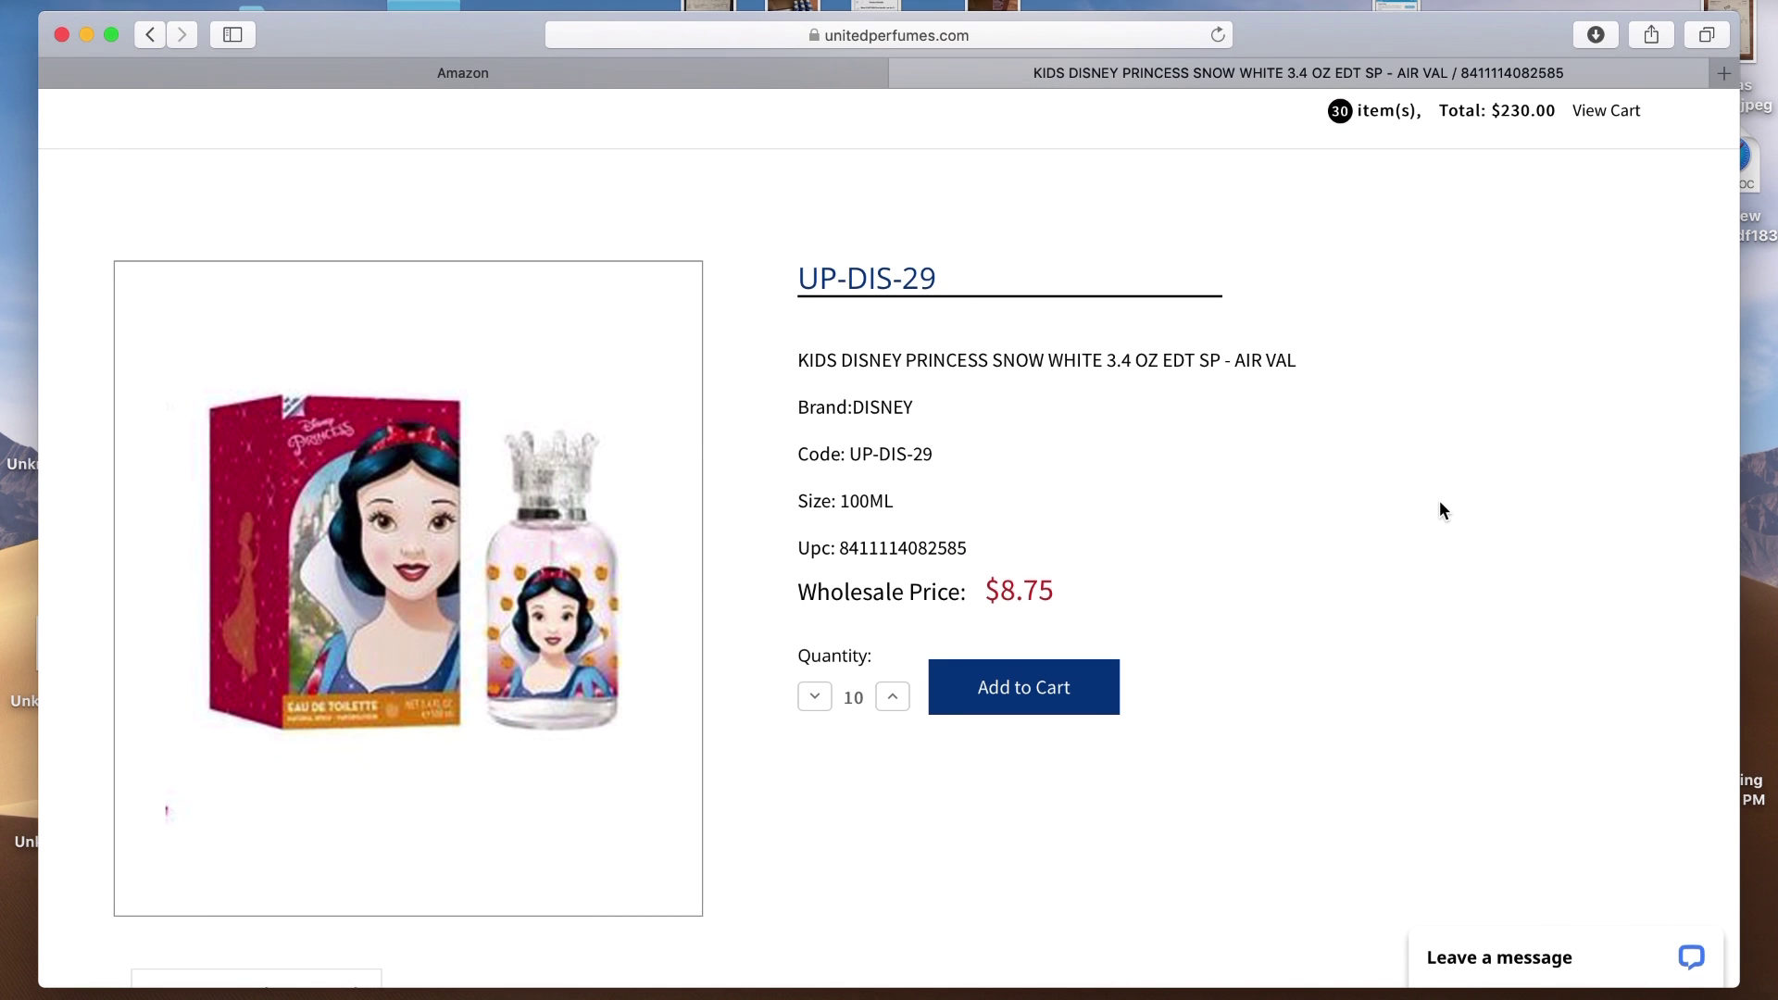
scroll(1439, 500, up, 1)
scroll(1439, 500, up, 2)
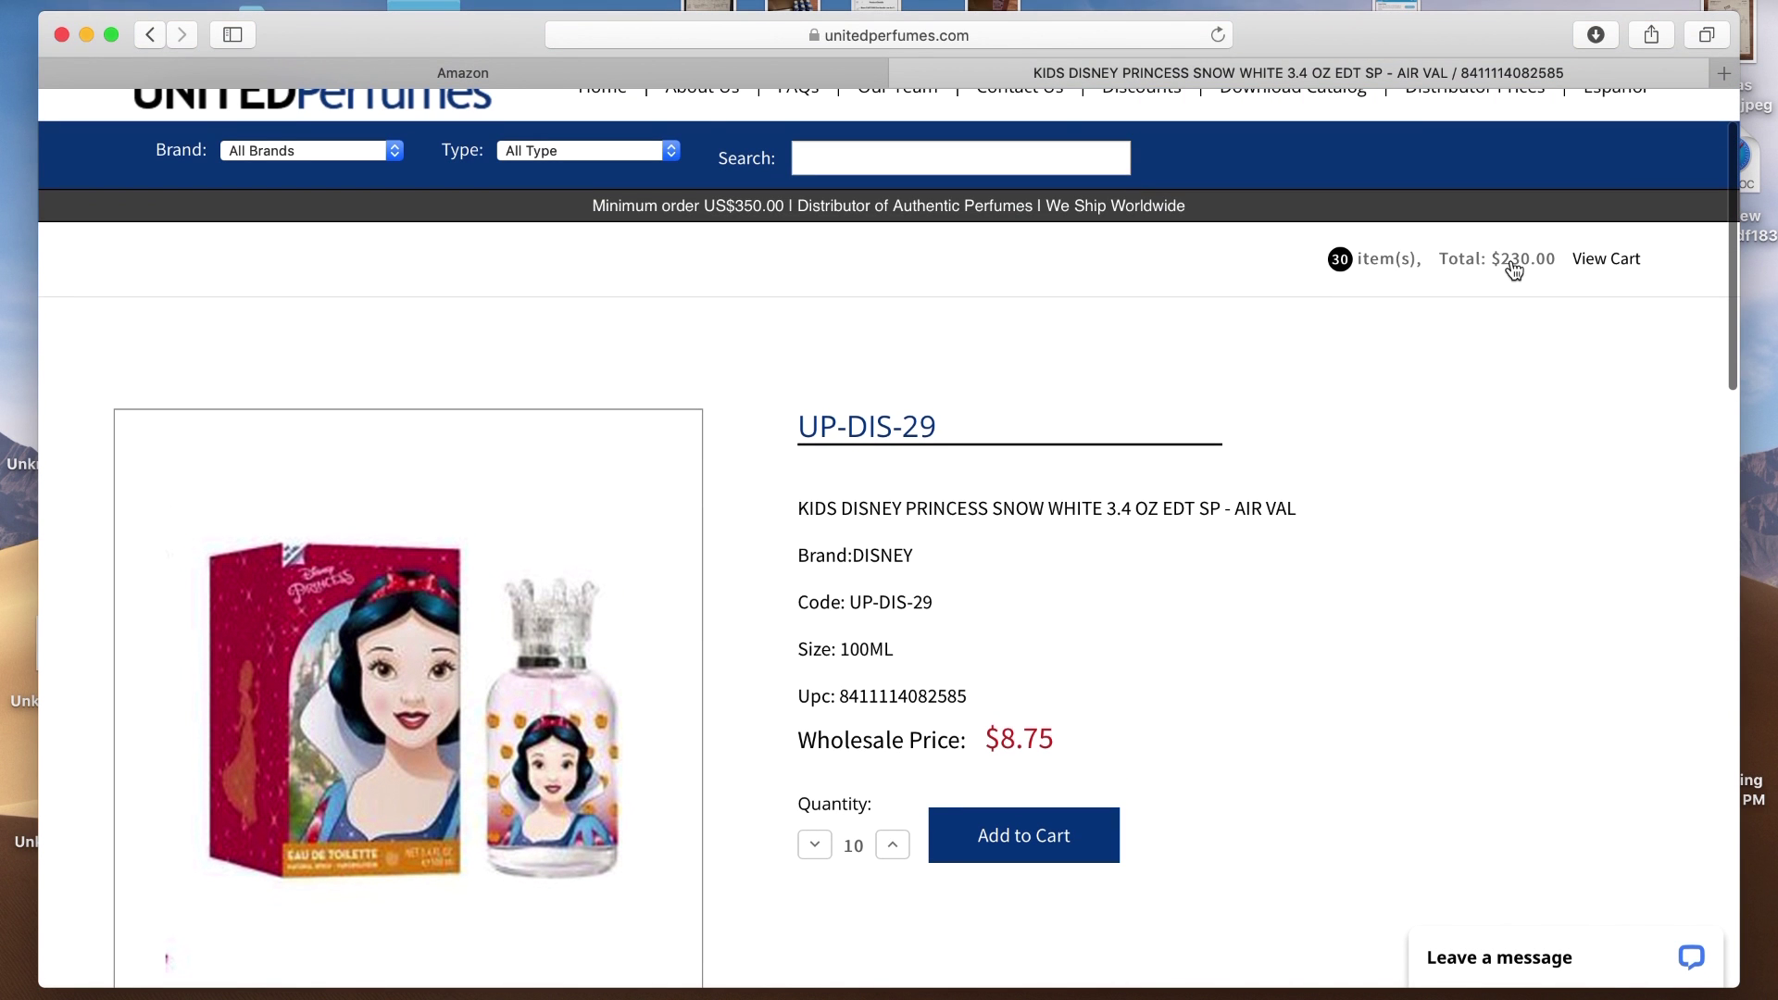
Pick MARVEL from the brand list and browse its kids' 100 ml scents and $12.75 gift sets
click(375, 159)
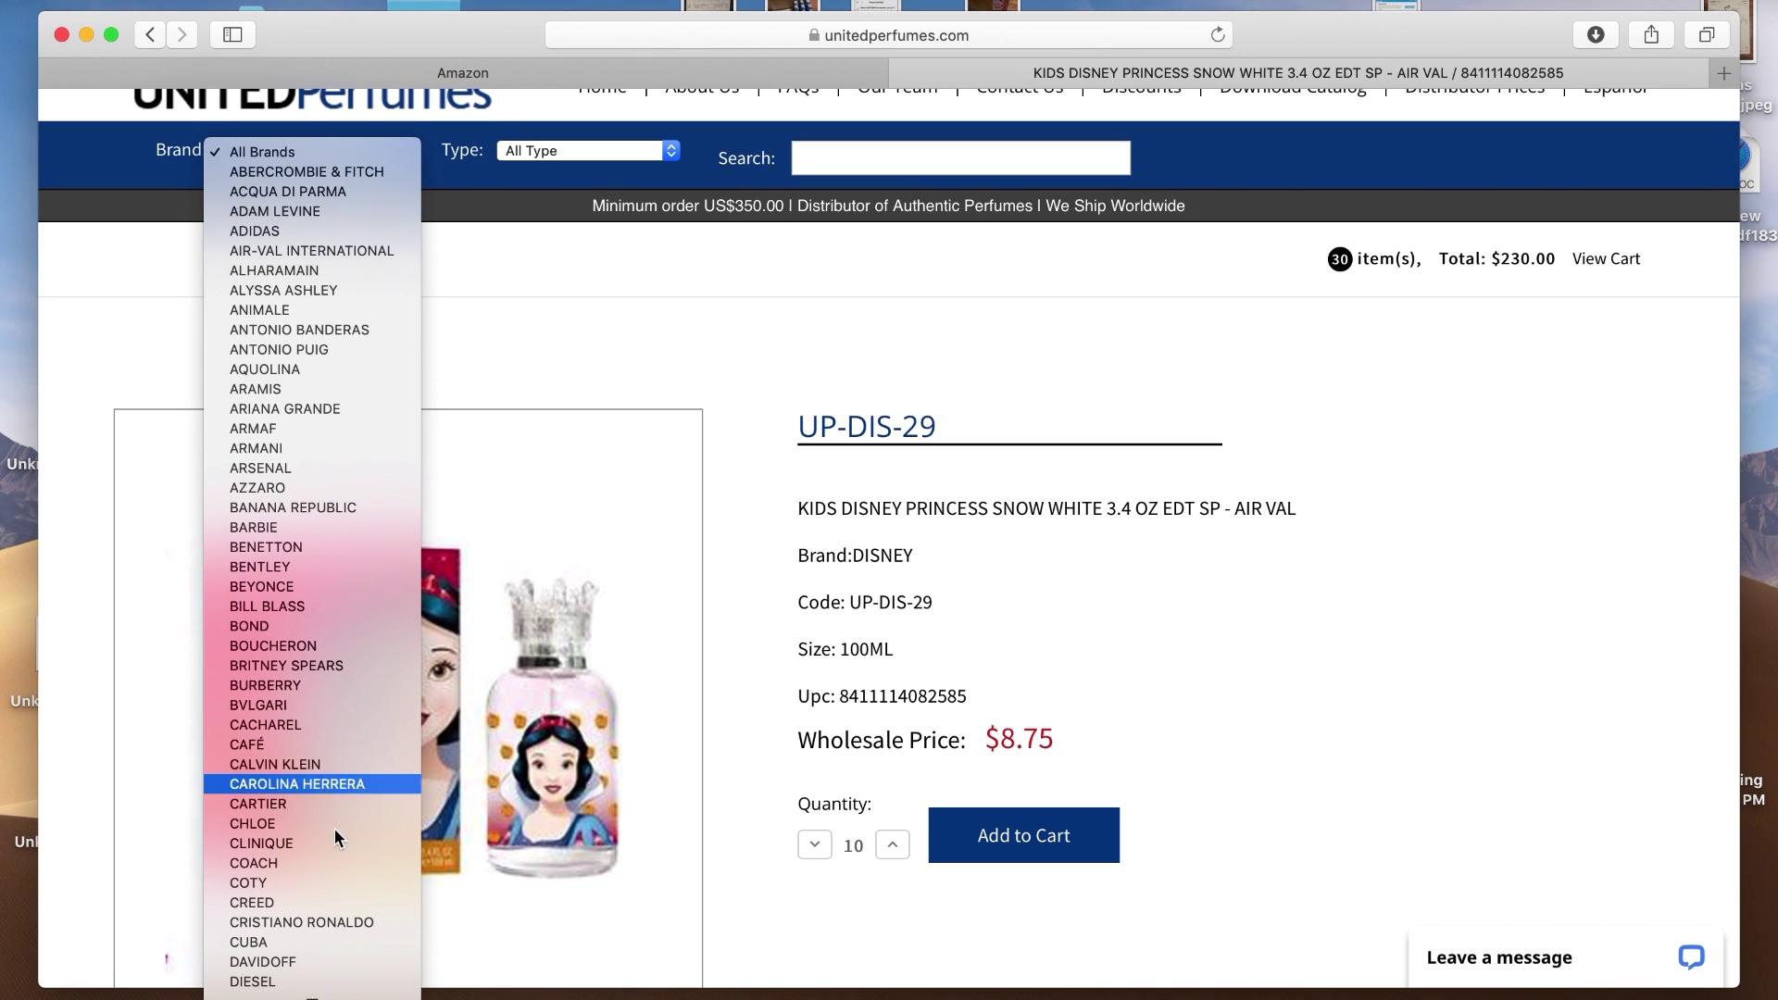
scroll(315, 972, down, 3)
scroll(315, 971, down, 5)
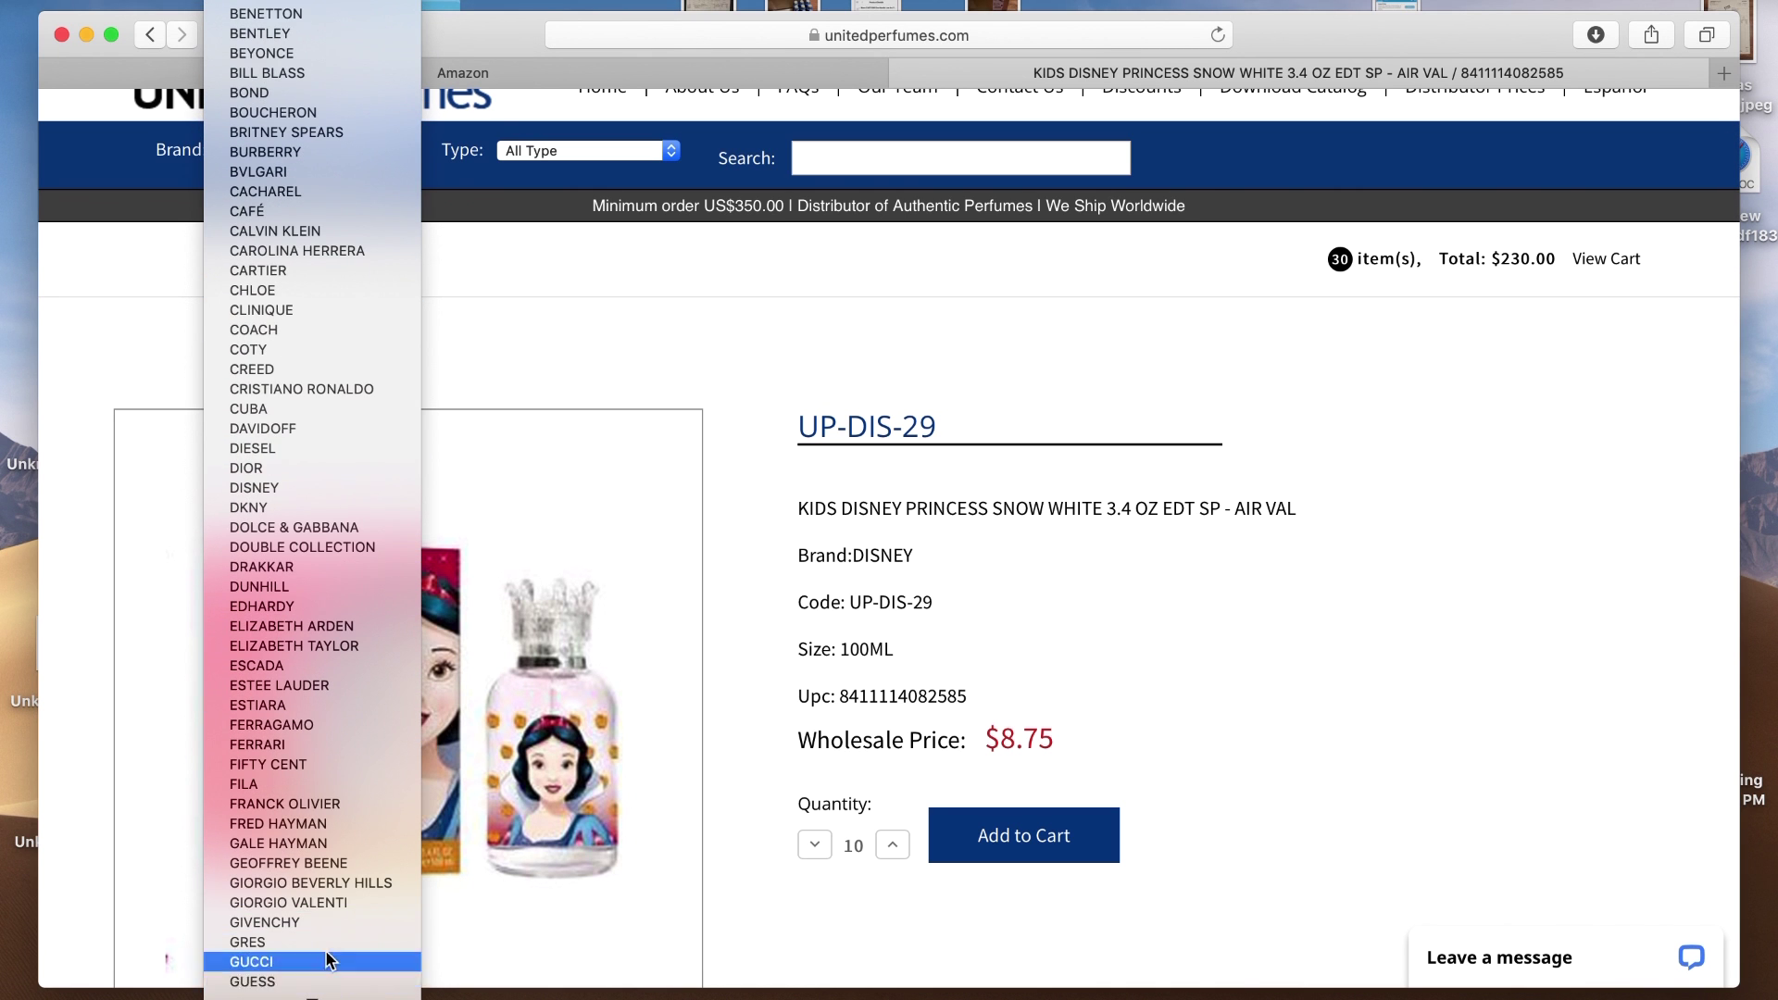
scroll(326, 926, down, 5)
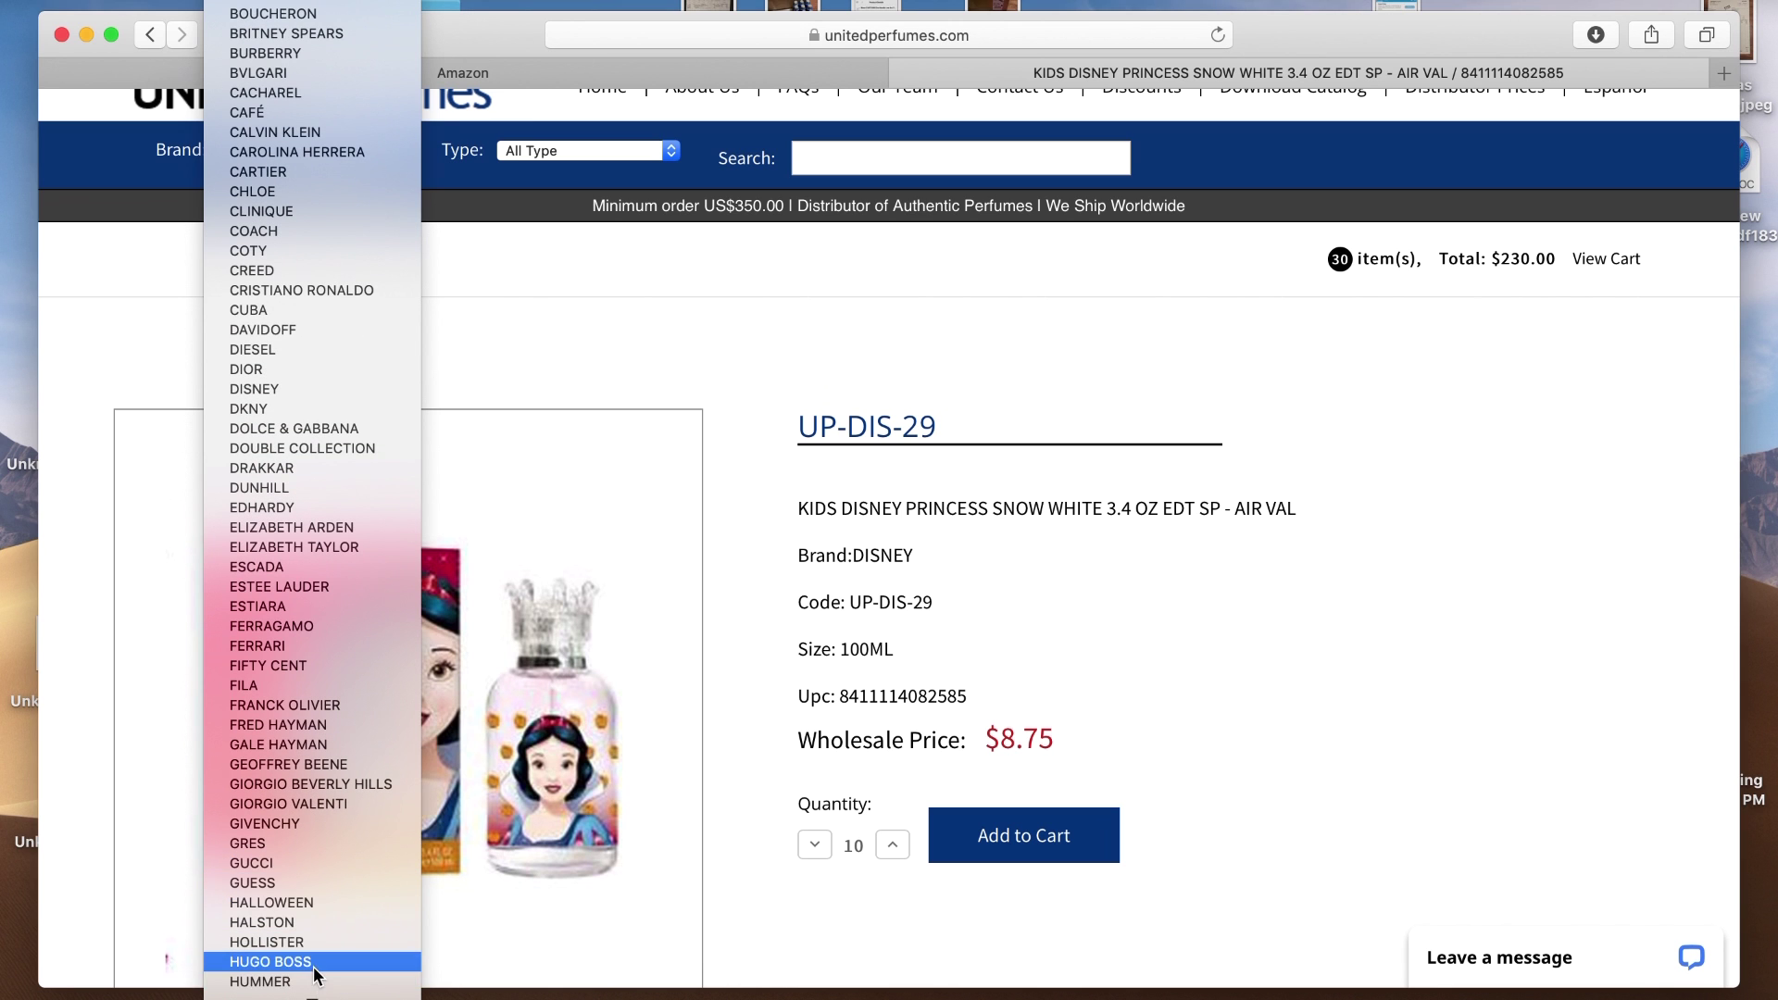
scroll(319, 963, down, 9)
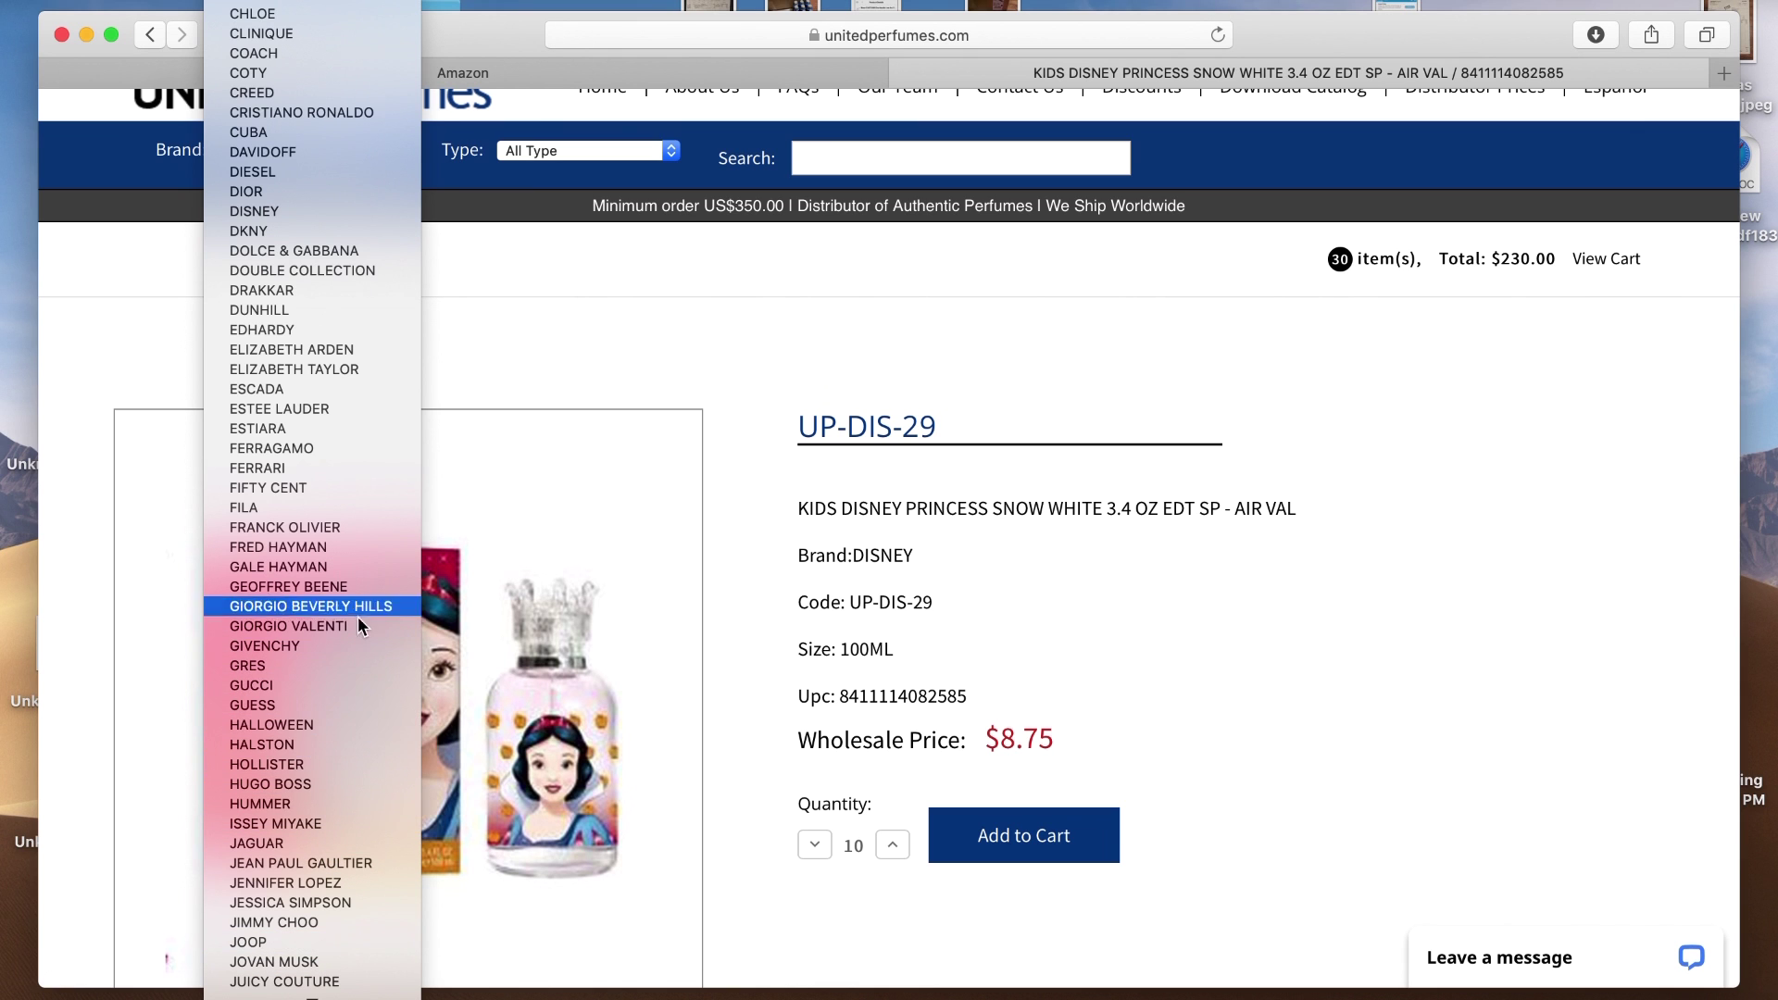
scroll(333, 974, down, 5)
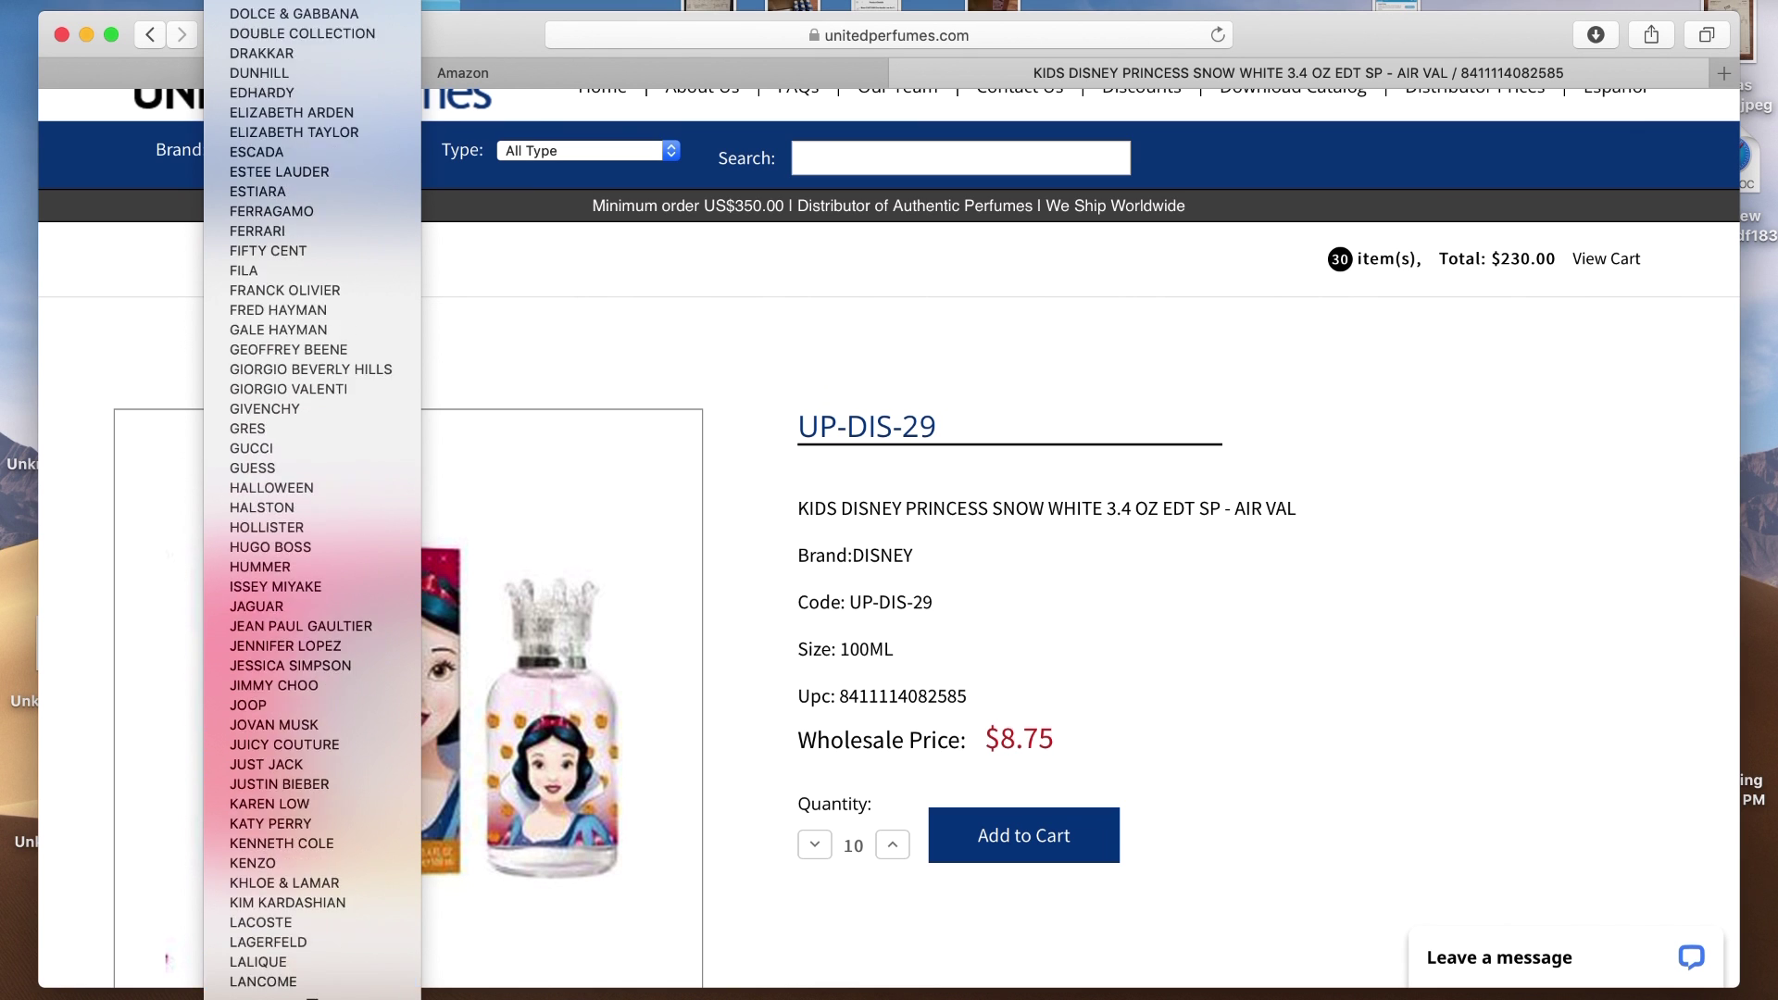
scroll(324, 981, down, 2)
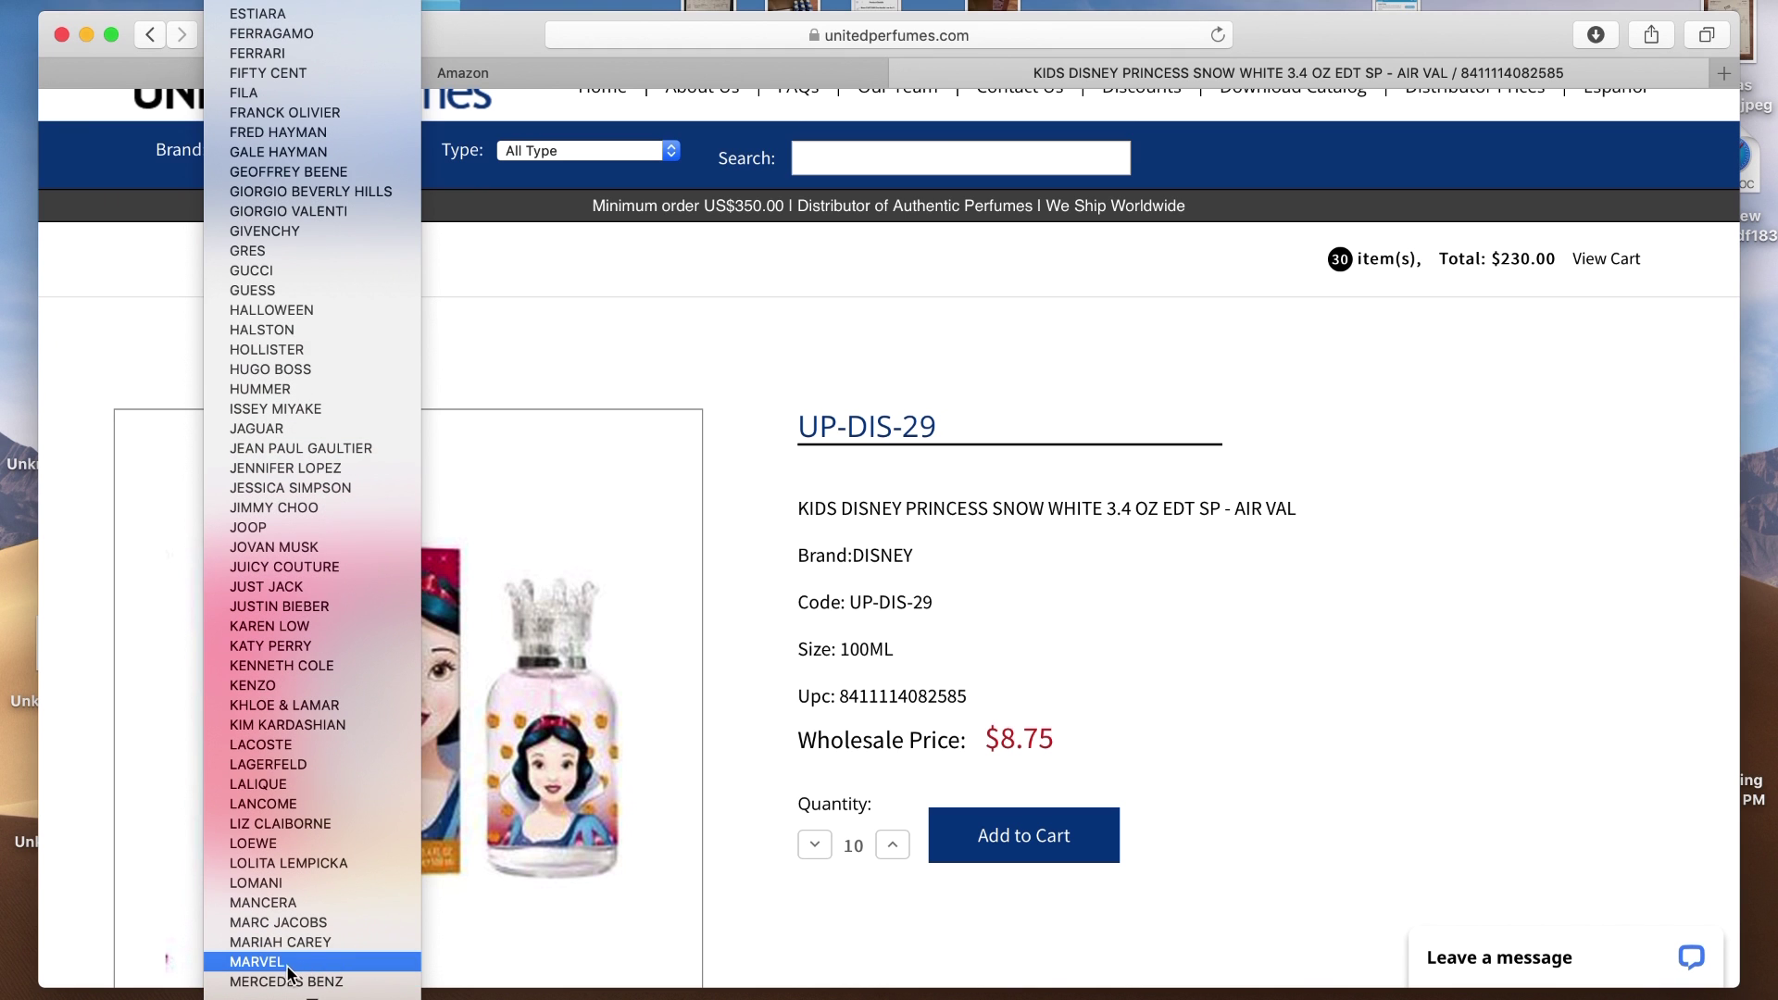
click(276, 965)
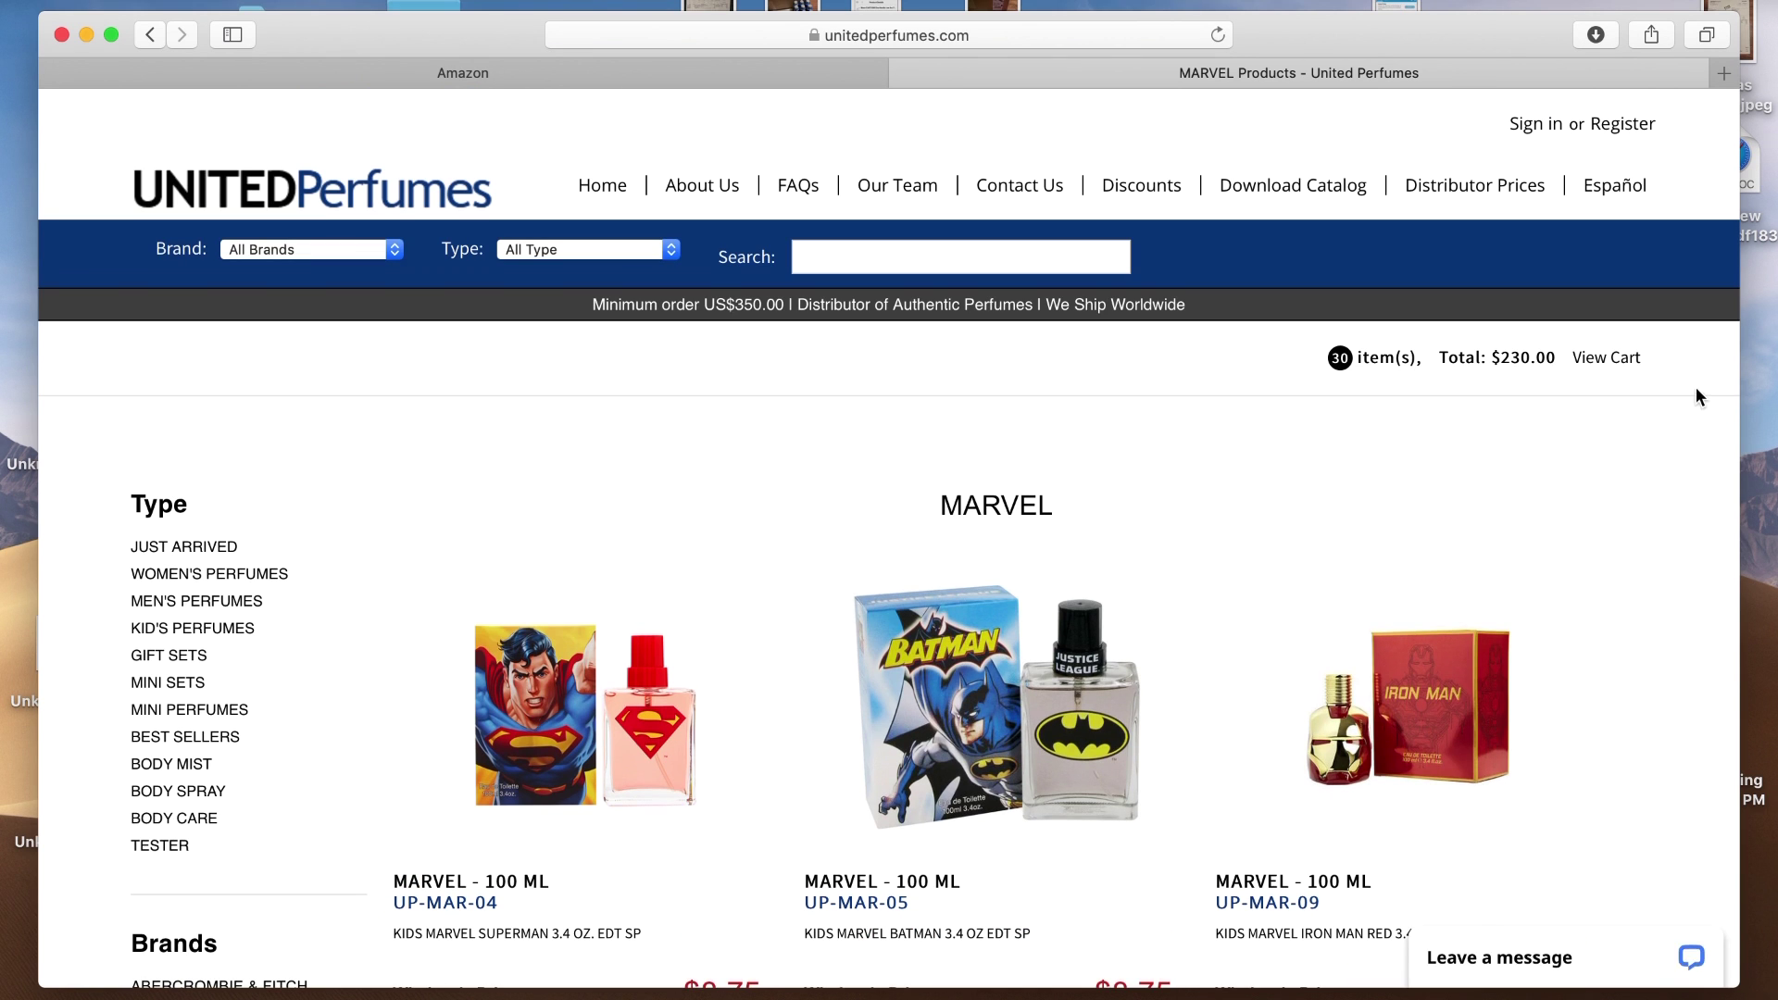
scroll(1697, 459, down, 5)
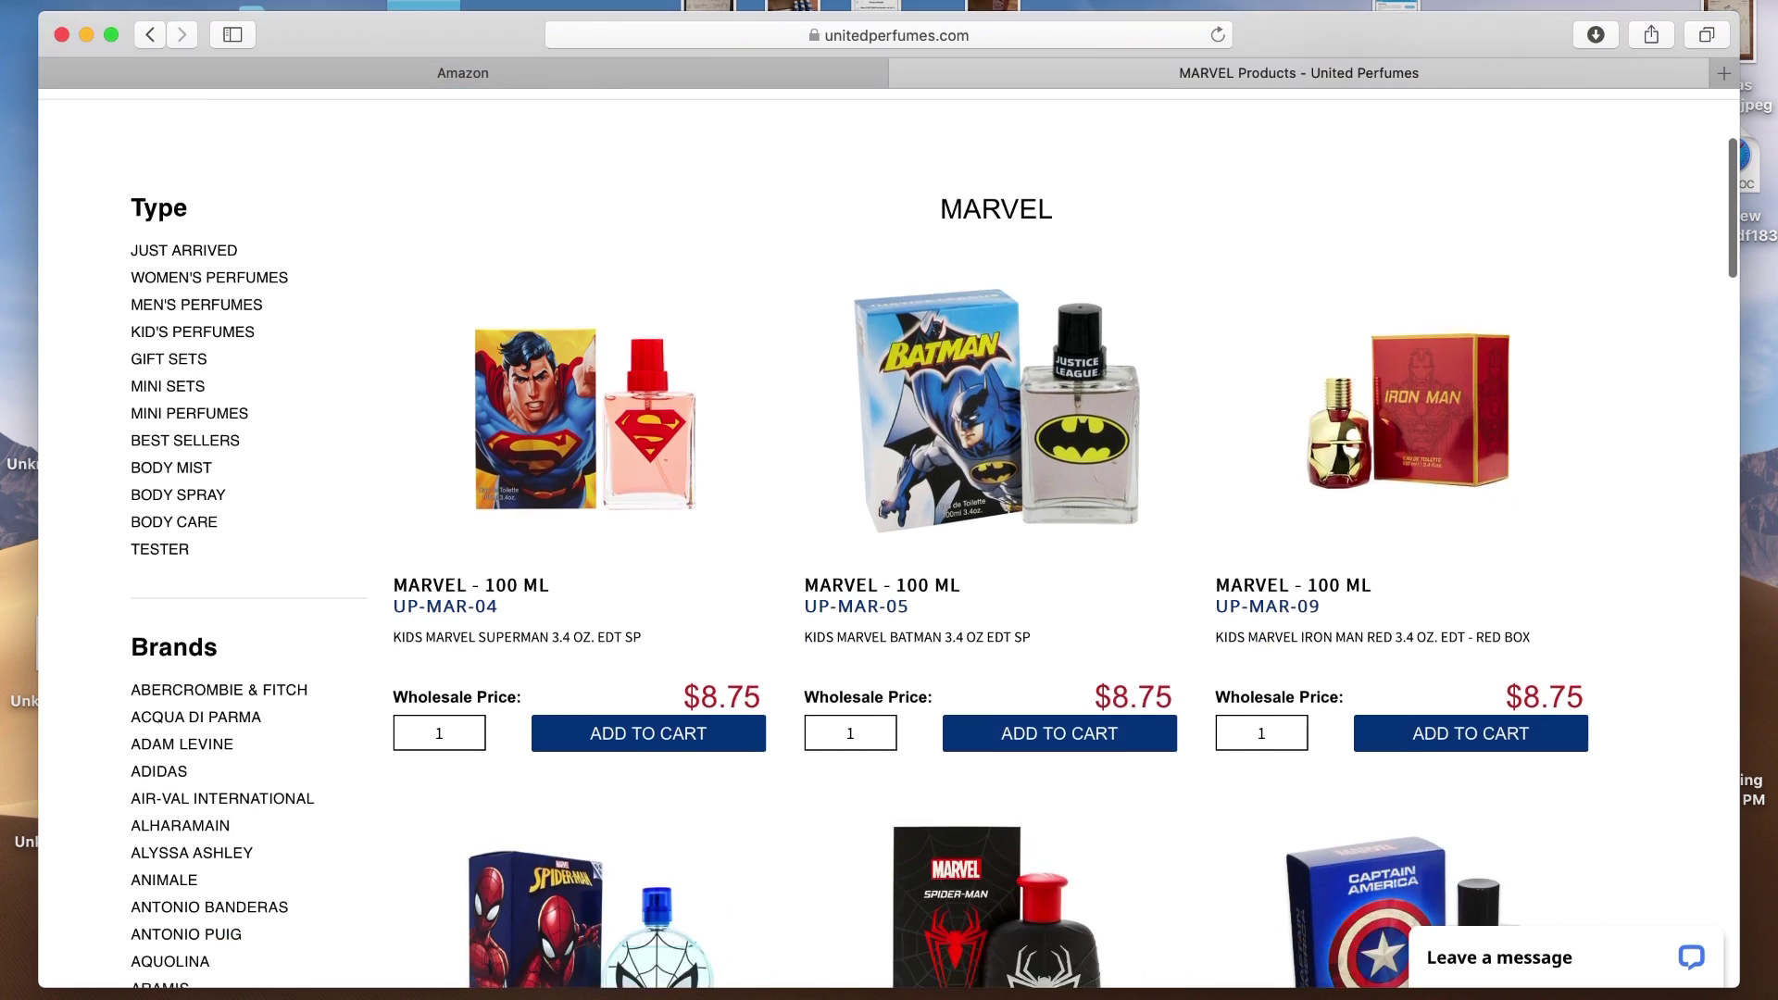
scroll(936, 537, down, 7)
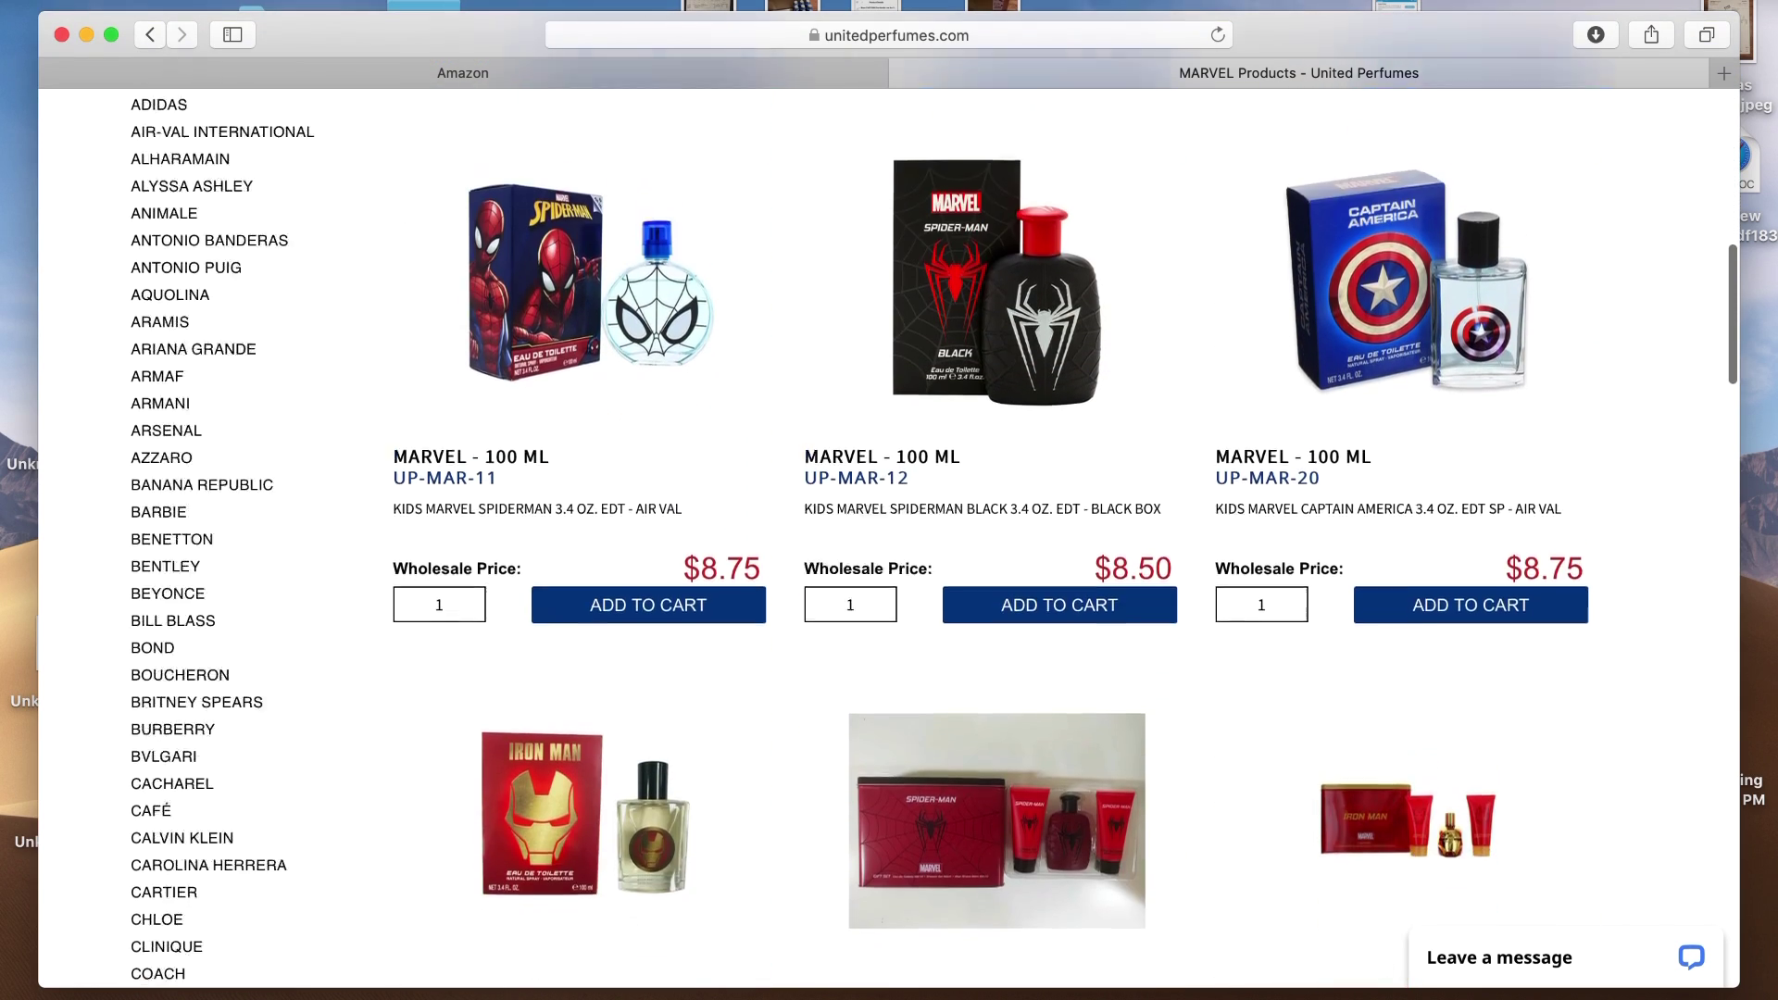
scroll(966, 454, down, 3)
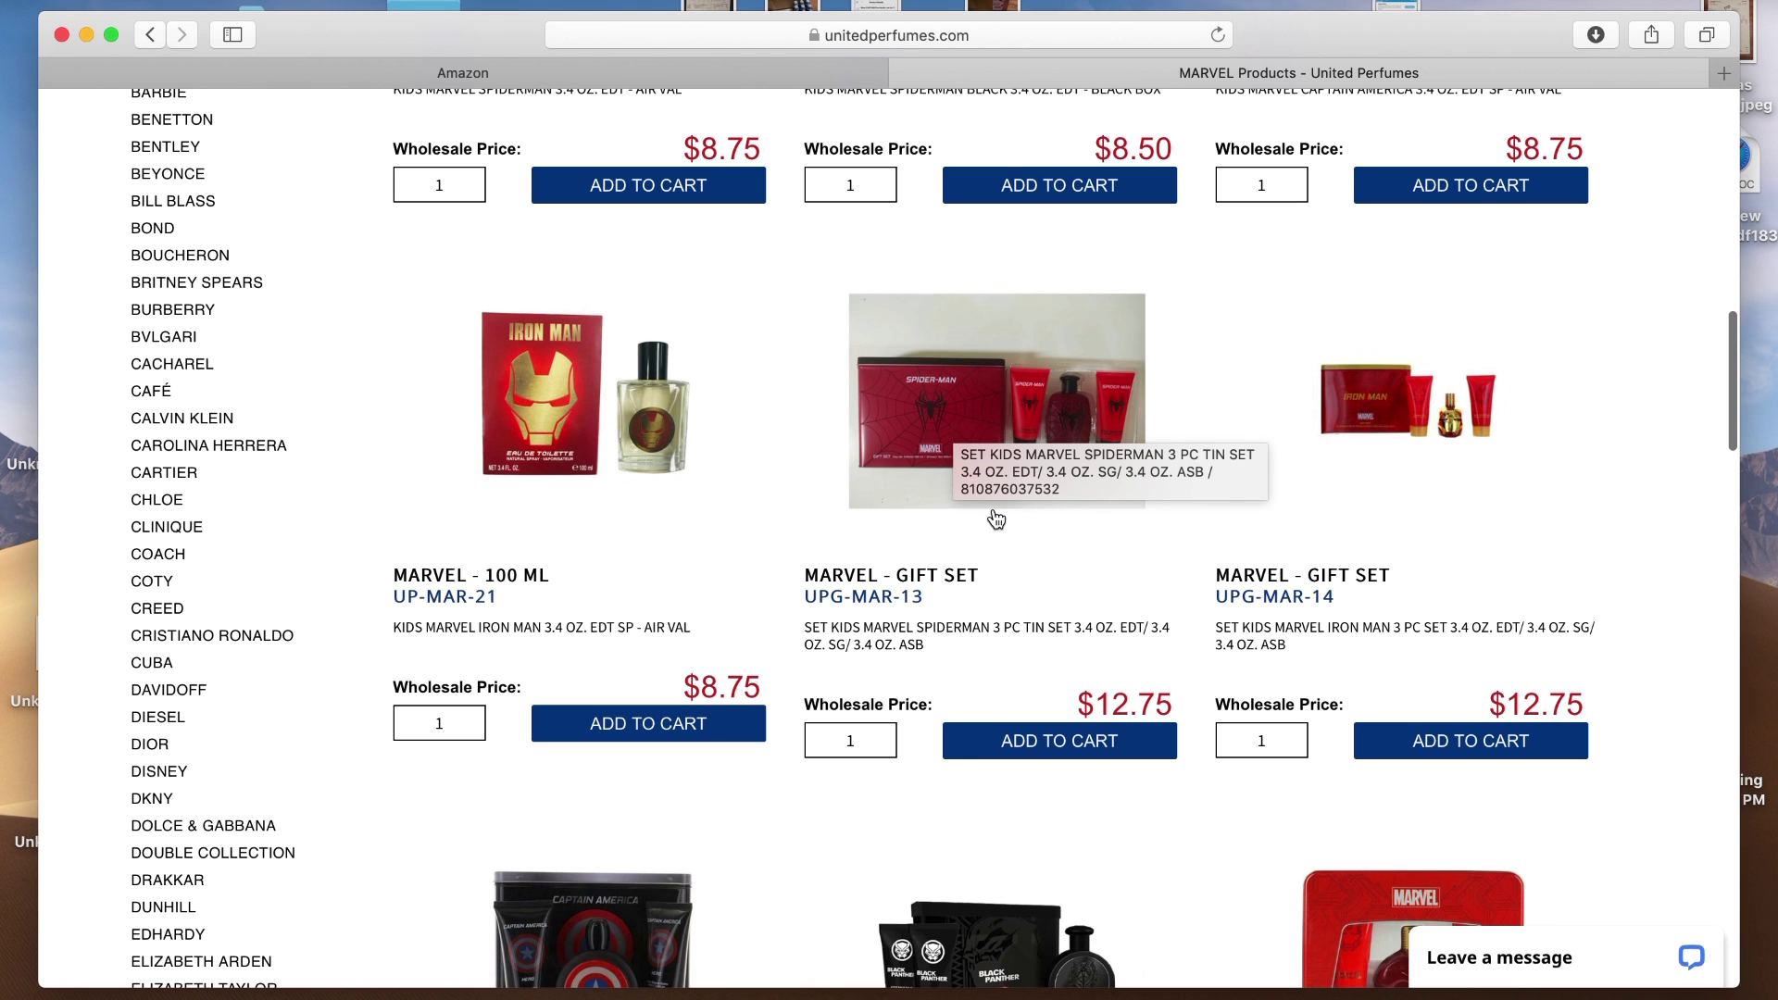
Add ten Marvel Spider-Man 3-piece gift sets (UPG-MAR-13) to the cart
click(959, 413)
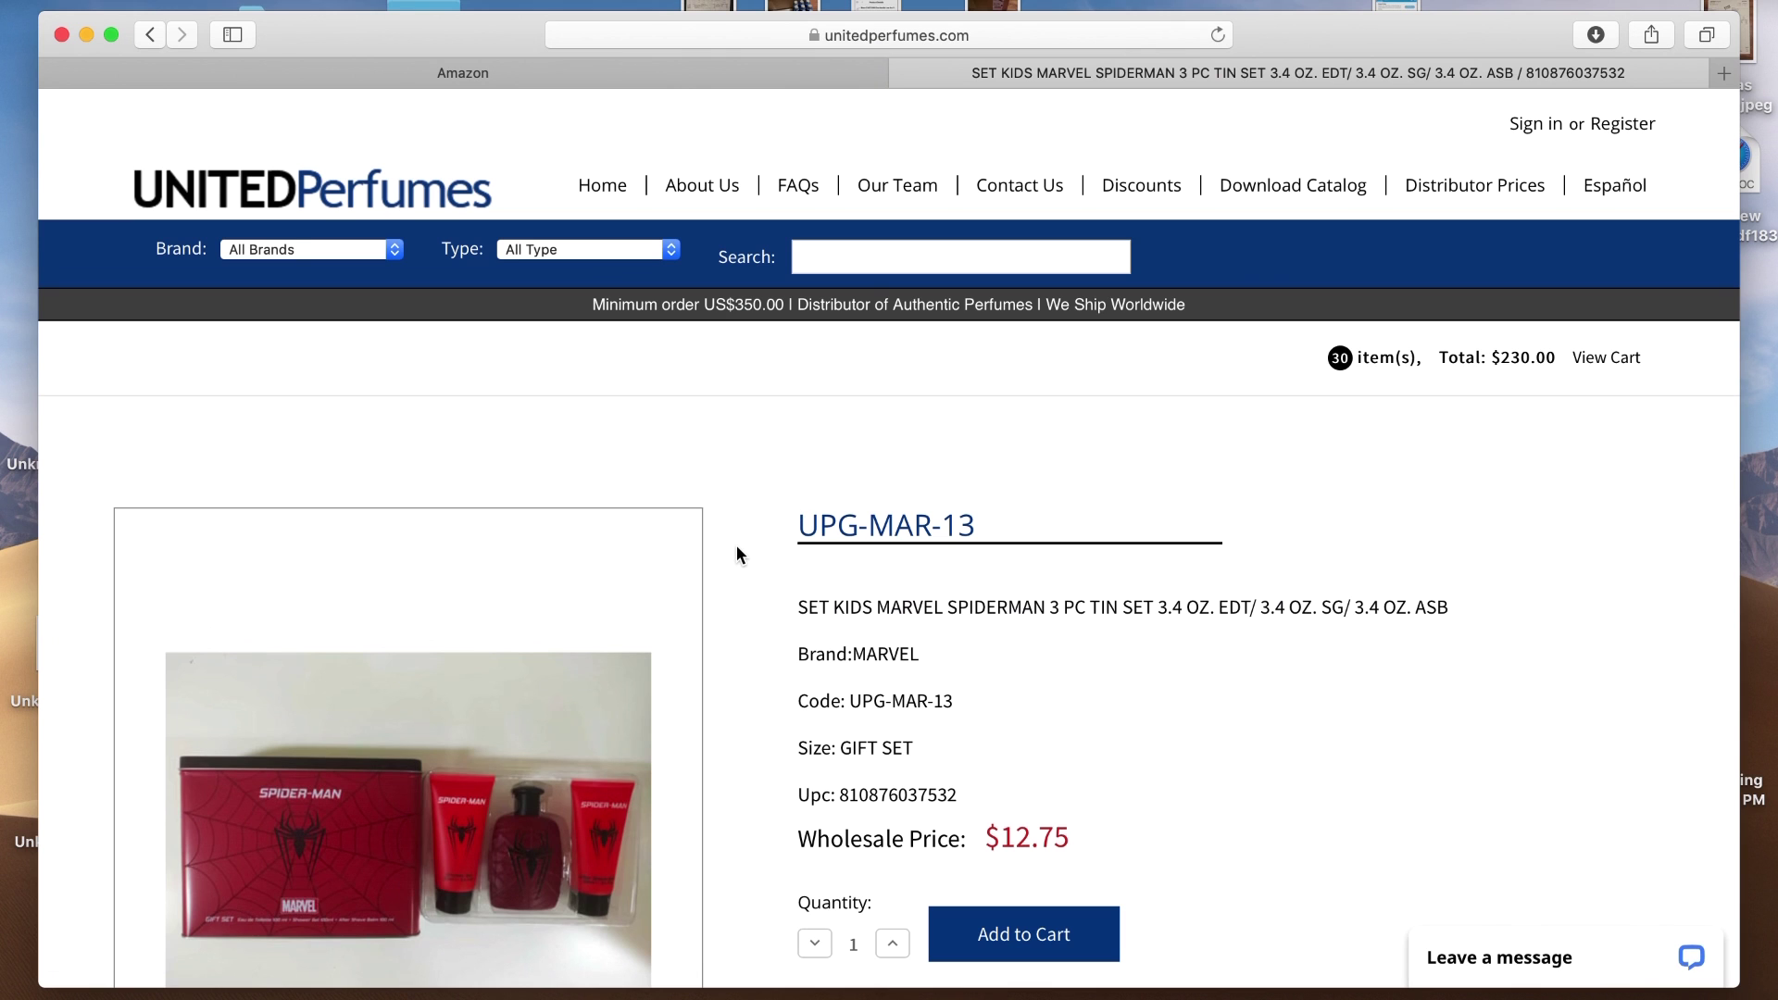
scroll(736, 547, down, 3)
scroll(615, 595, down, 1)
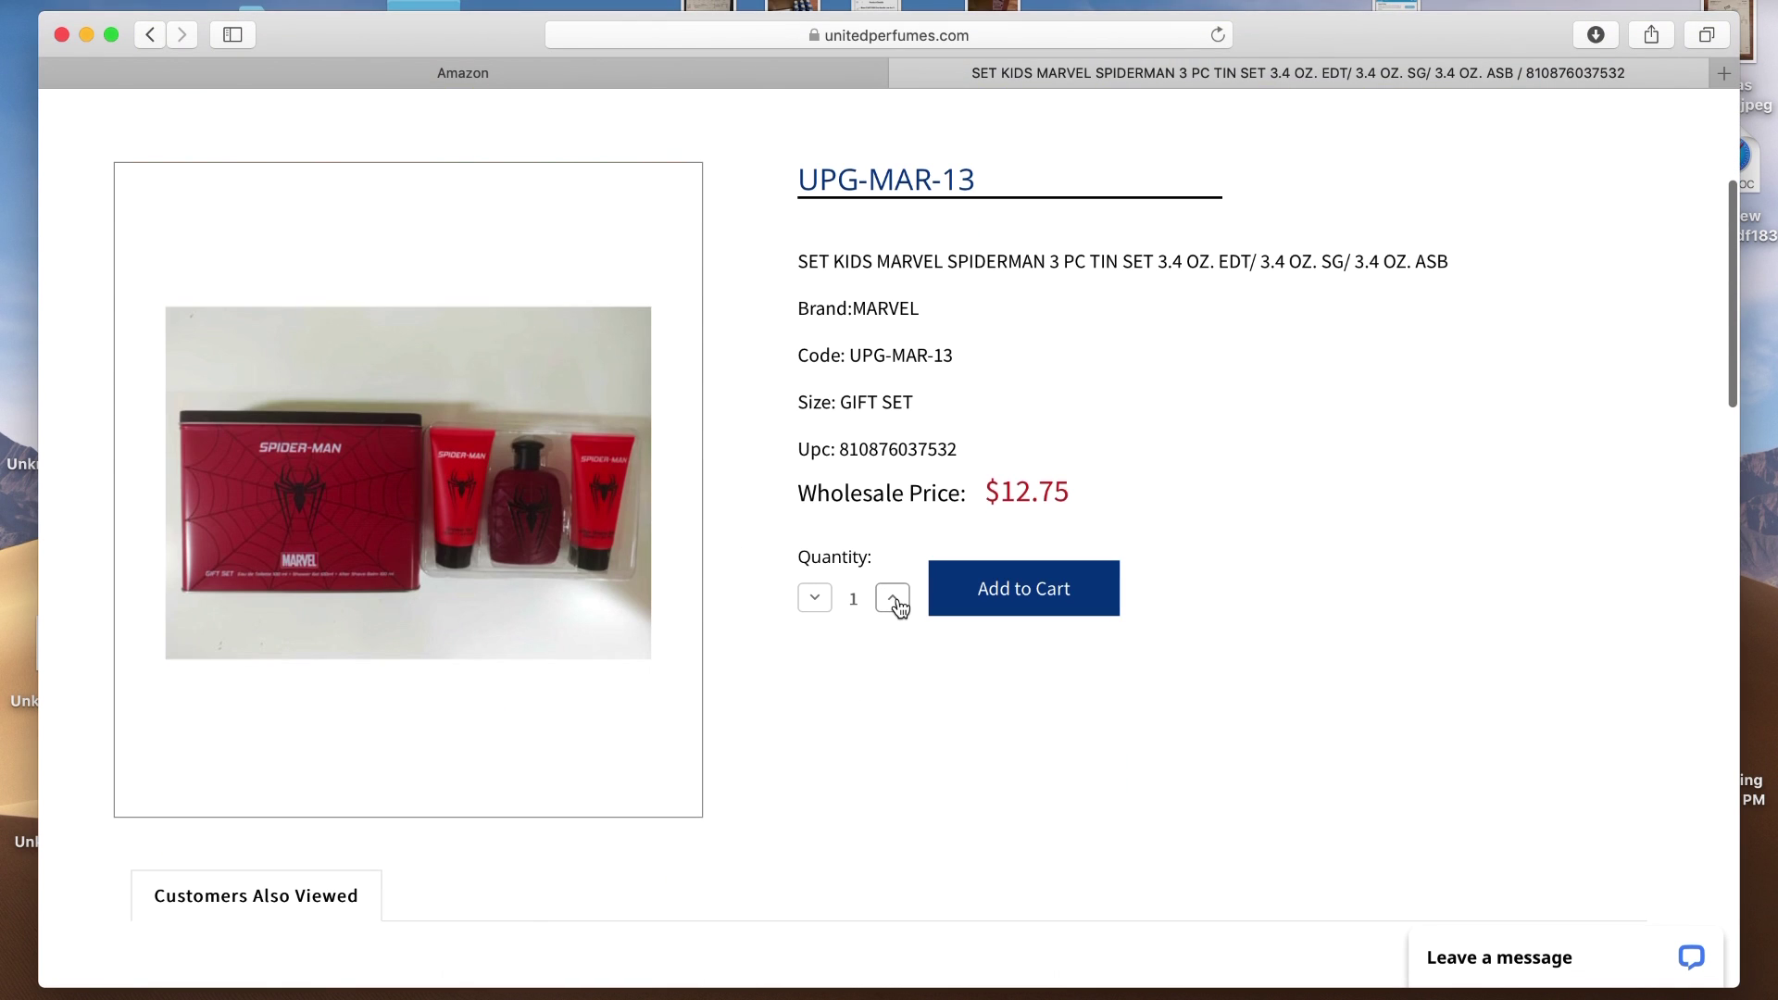
click(892, 599)
click(892, 598)
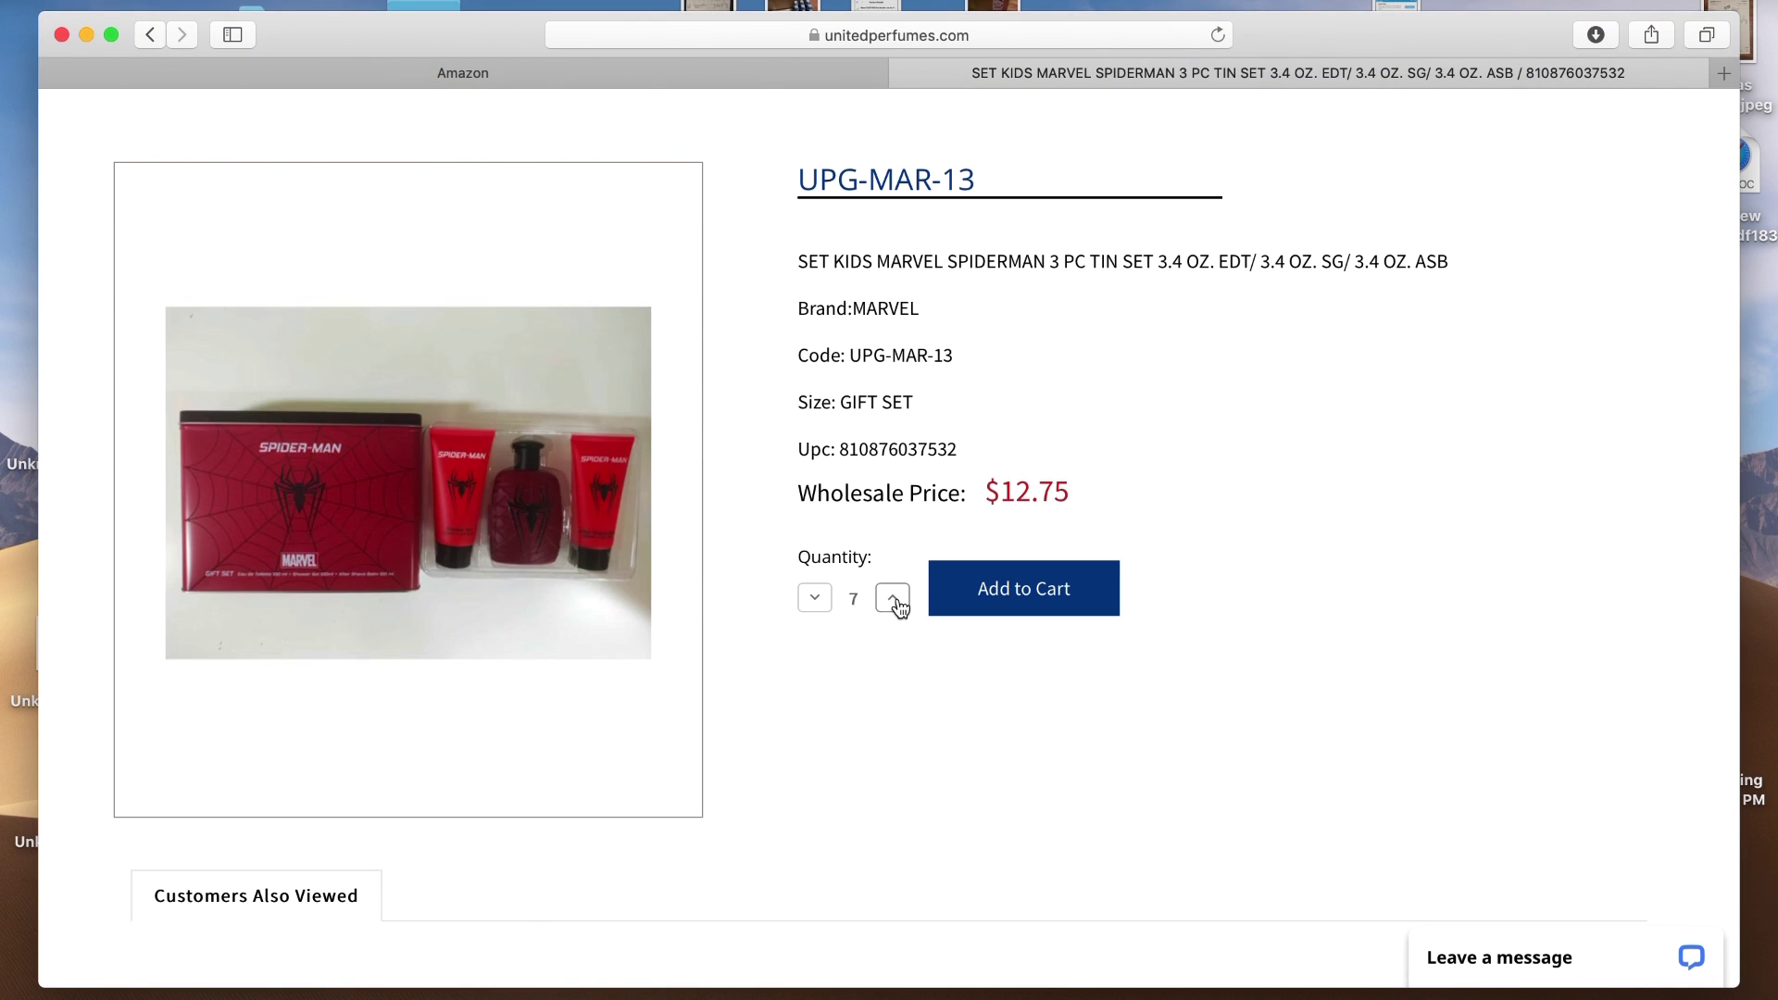
click(893, 599)
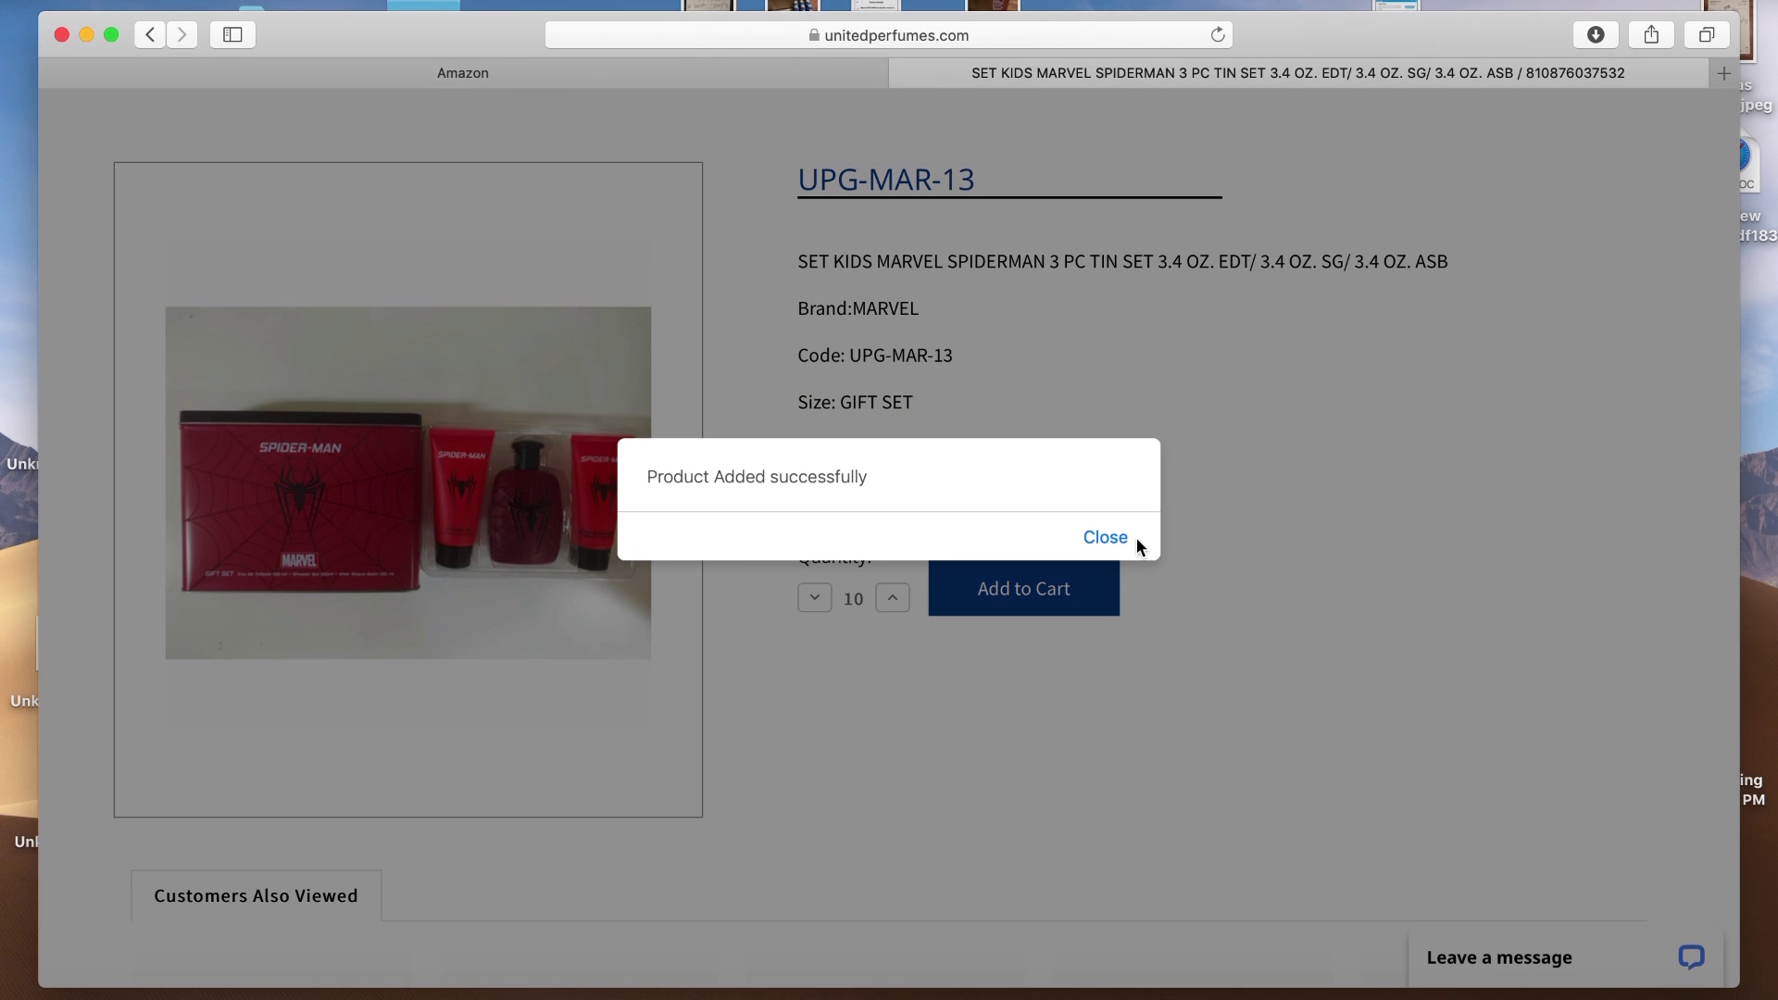
click(1121, 540)
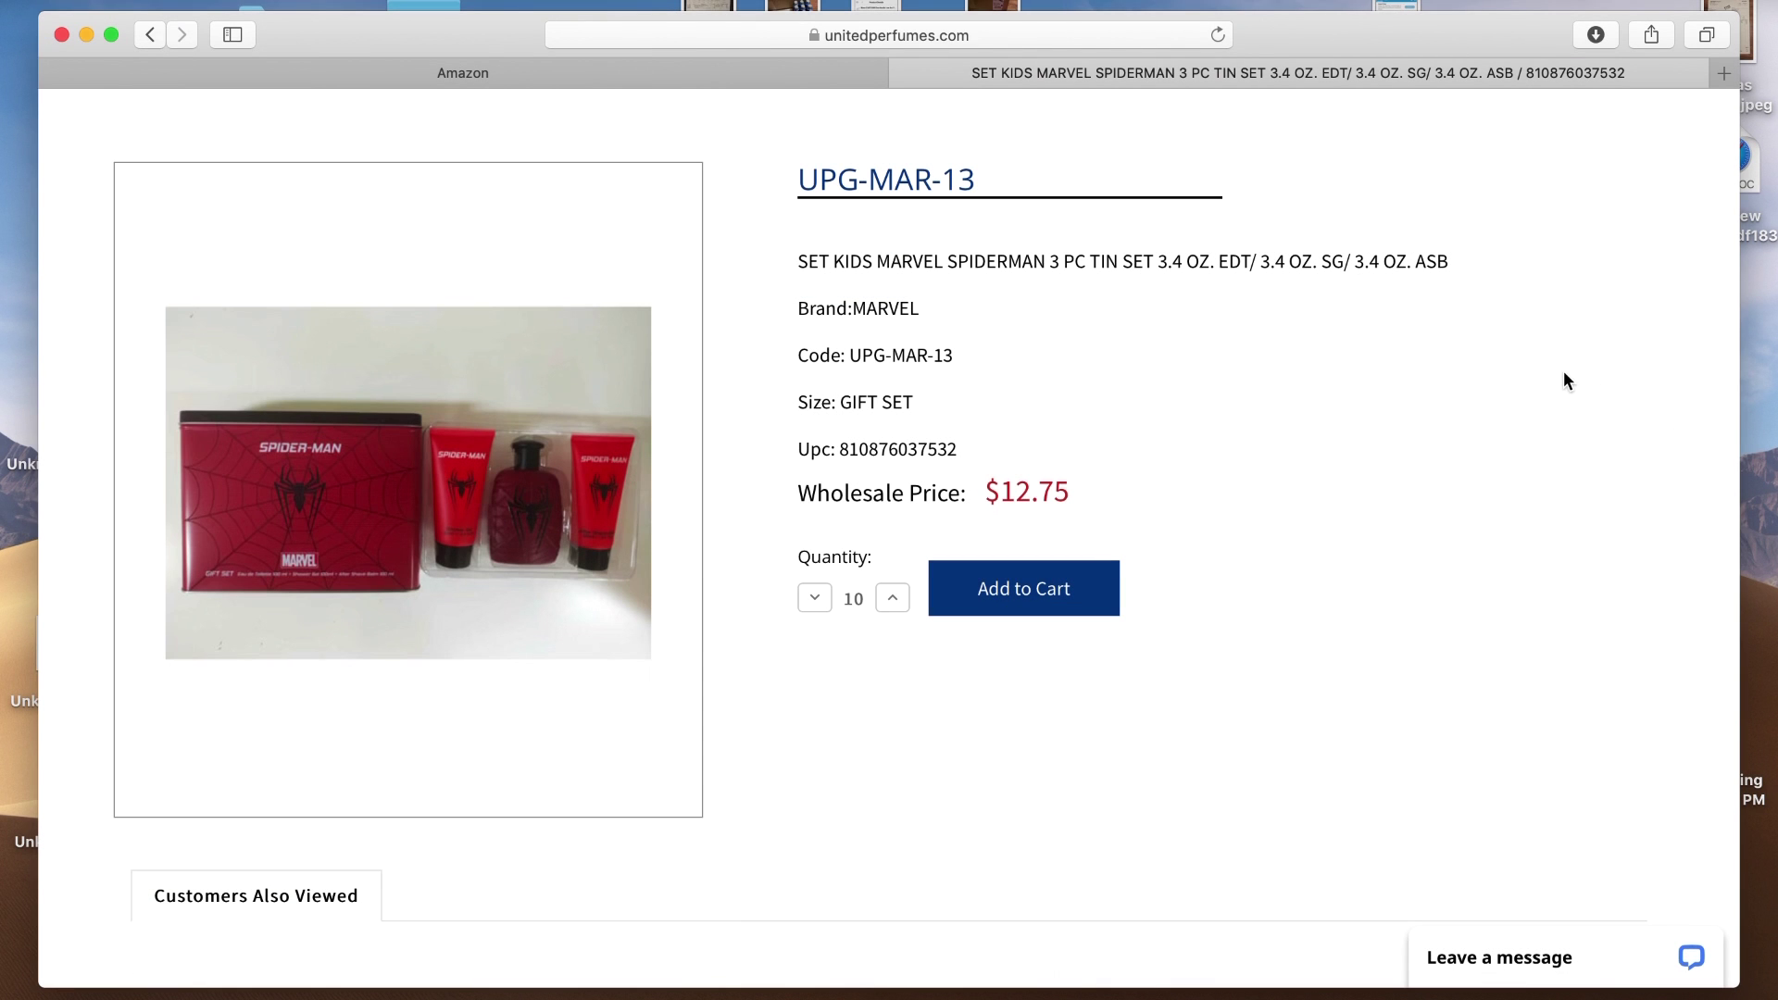
scroll(1564, 372, up, 5)
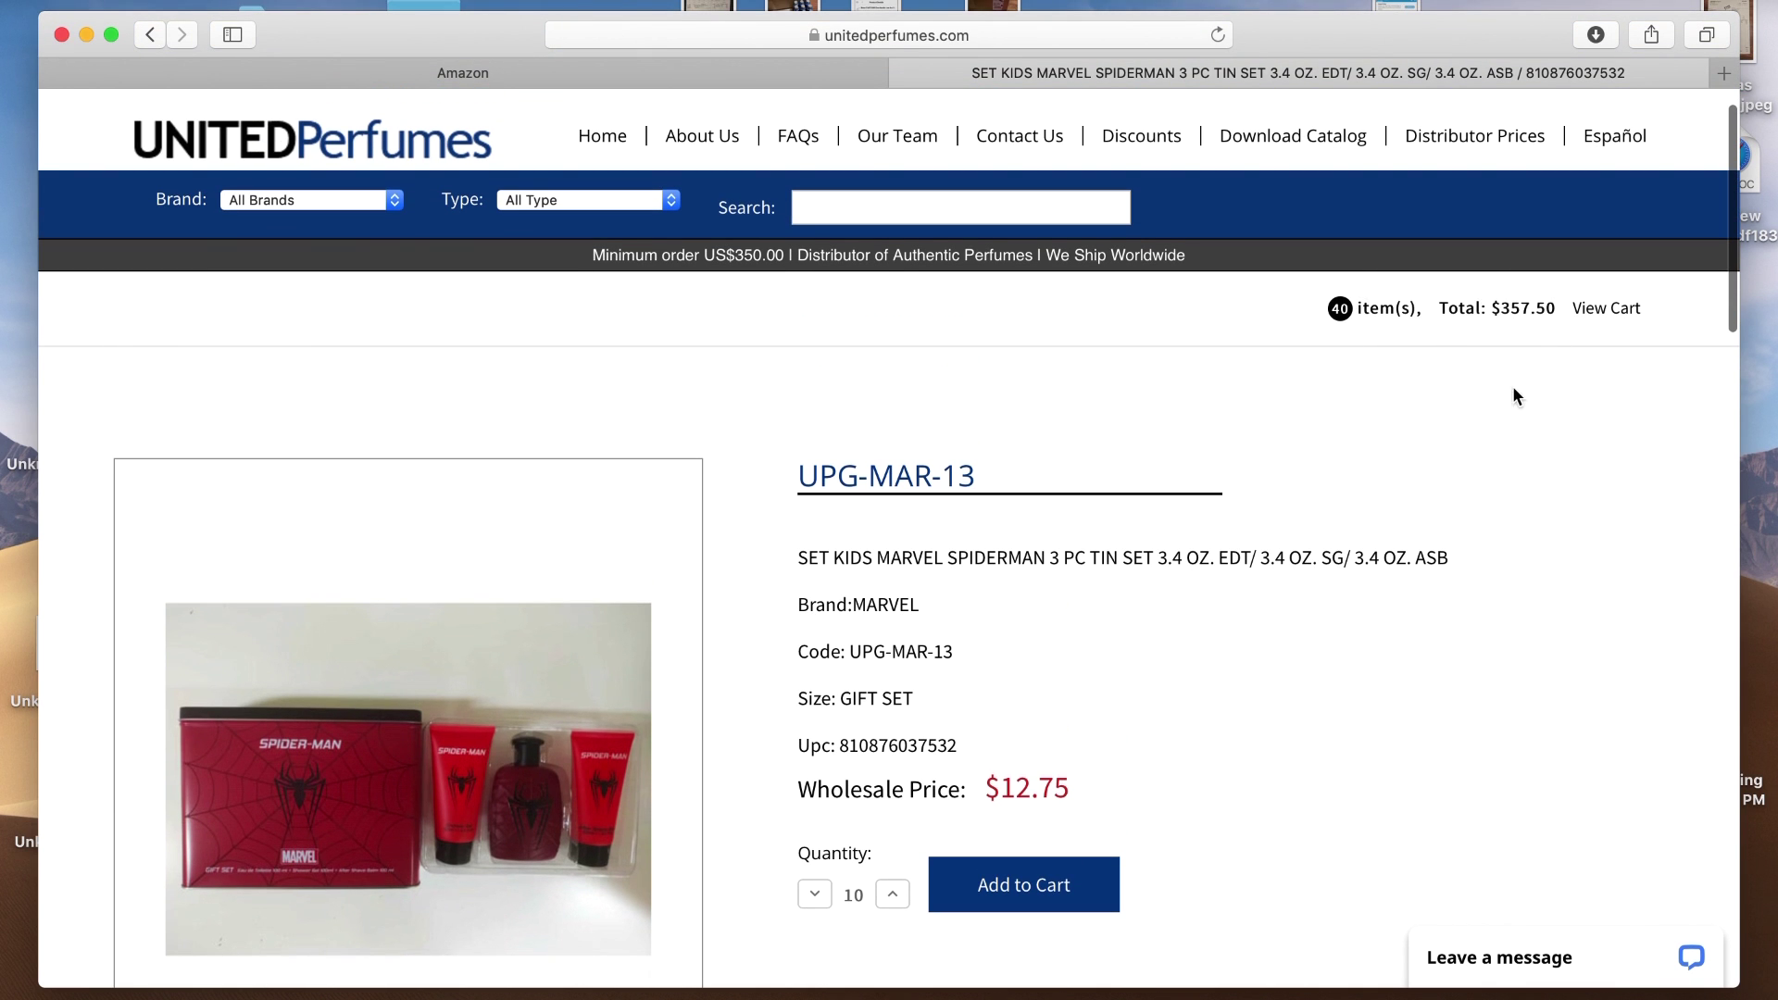
Review the 40-item, $357.50 cart and its FAQ, then request a quote
click(1611, 311)
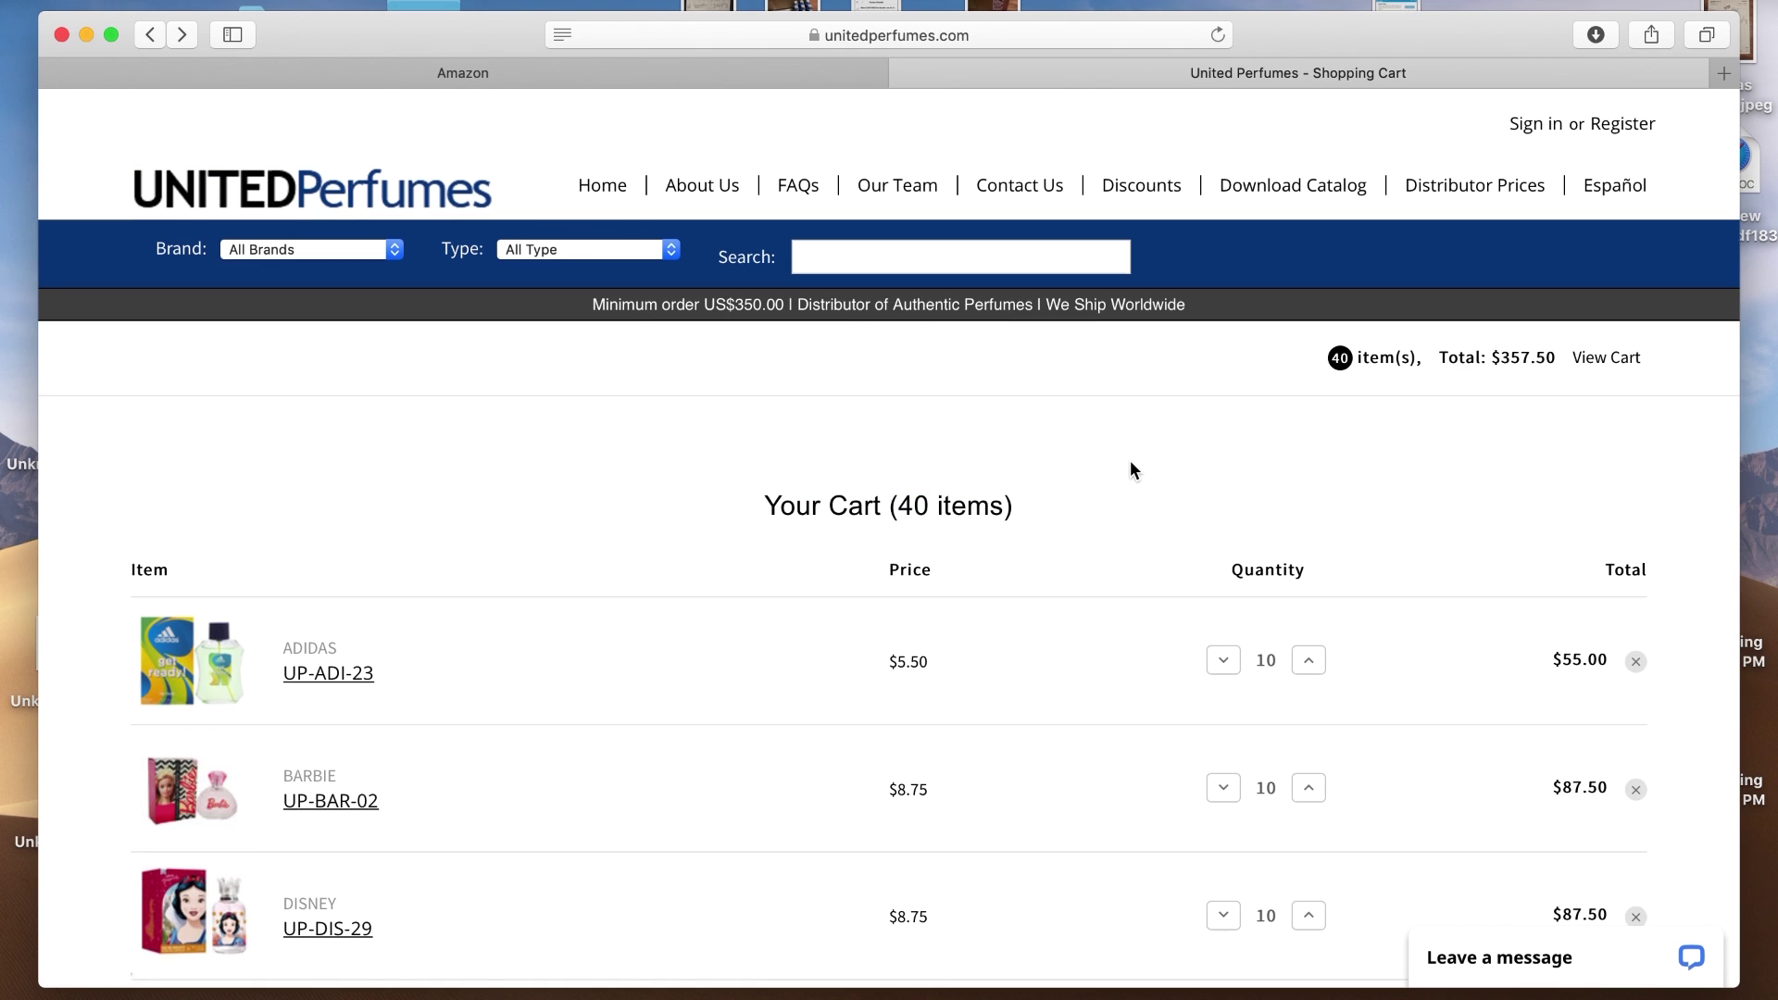
scroll(1130, 463, down, 5)
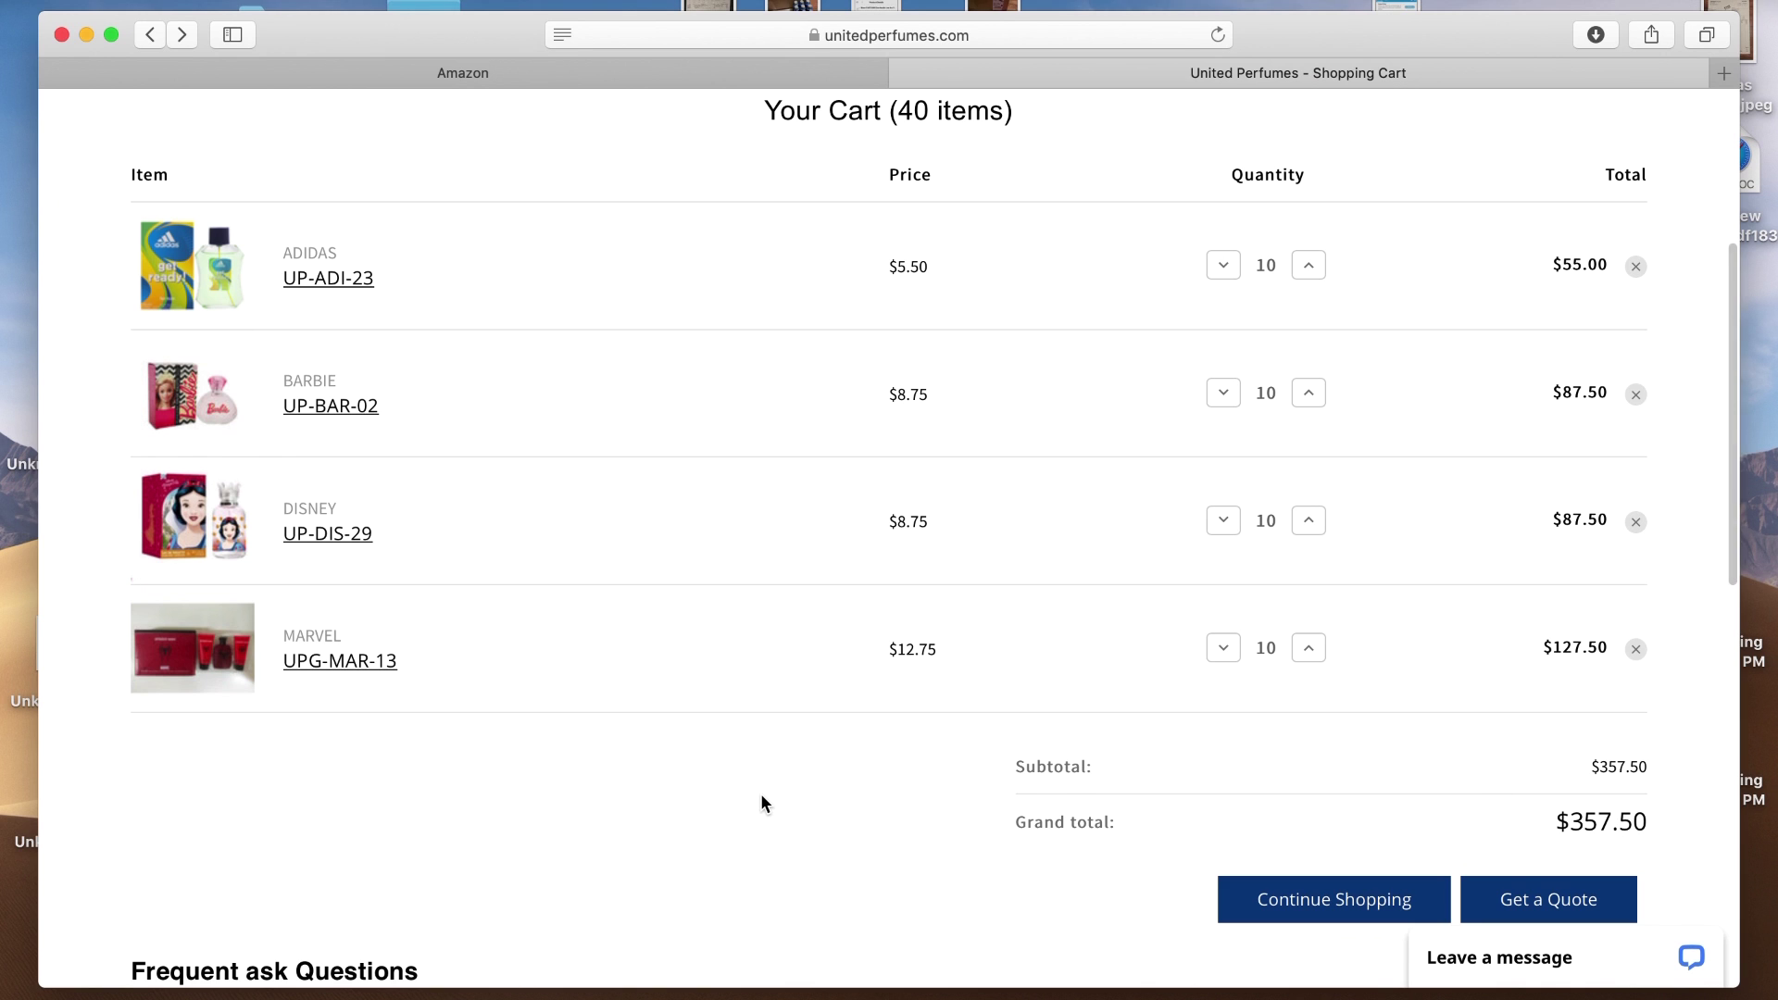
scroll(763, 802, down, 5)
scroll(726, 802, down, 5)
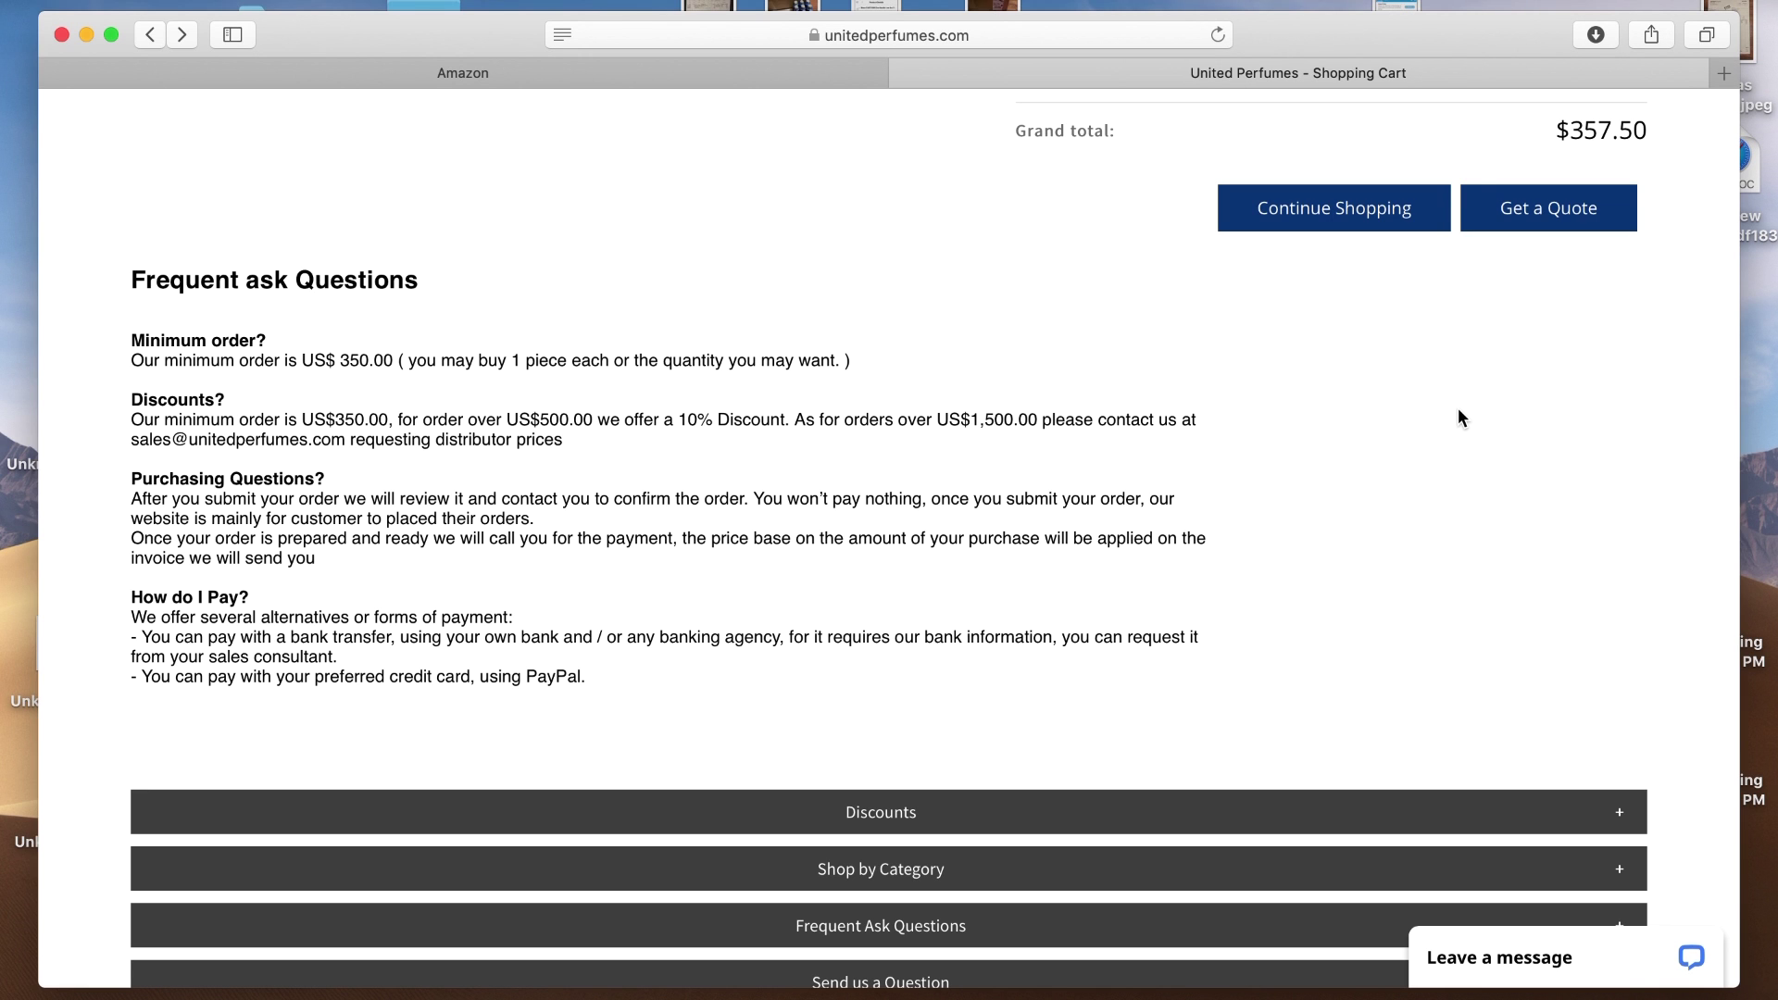
scroll(1458, 410, up, 3)
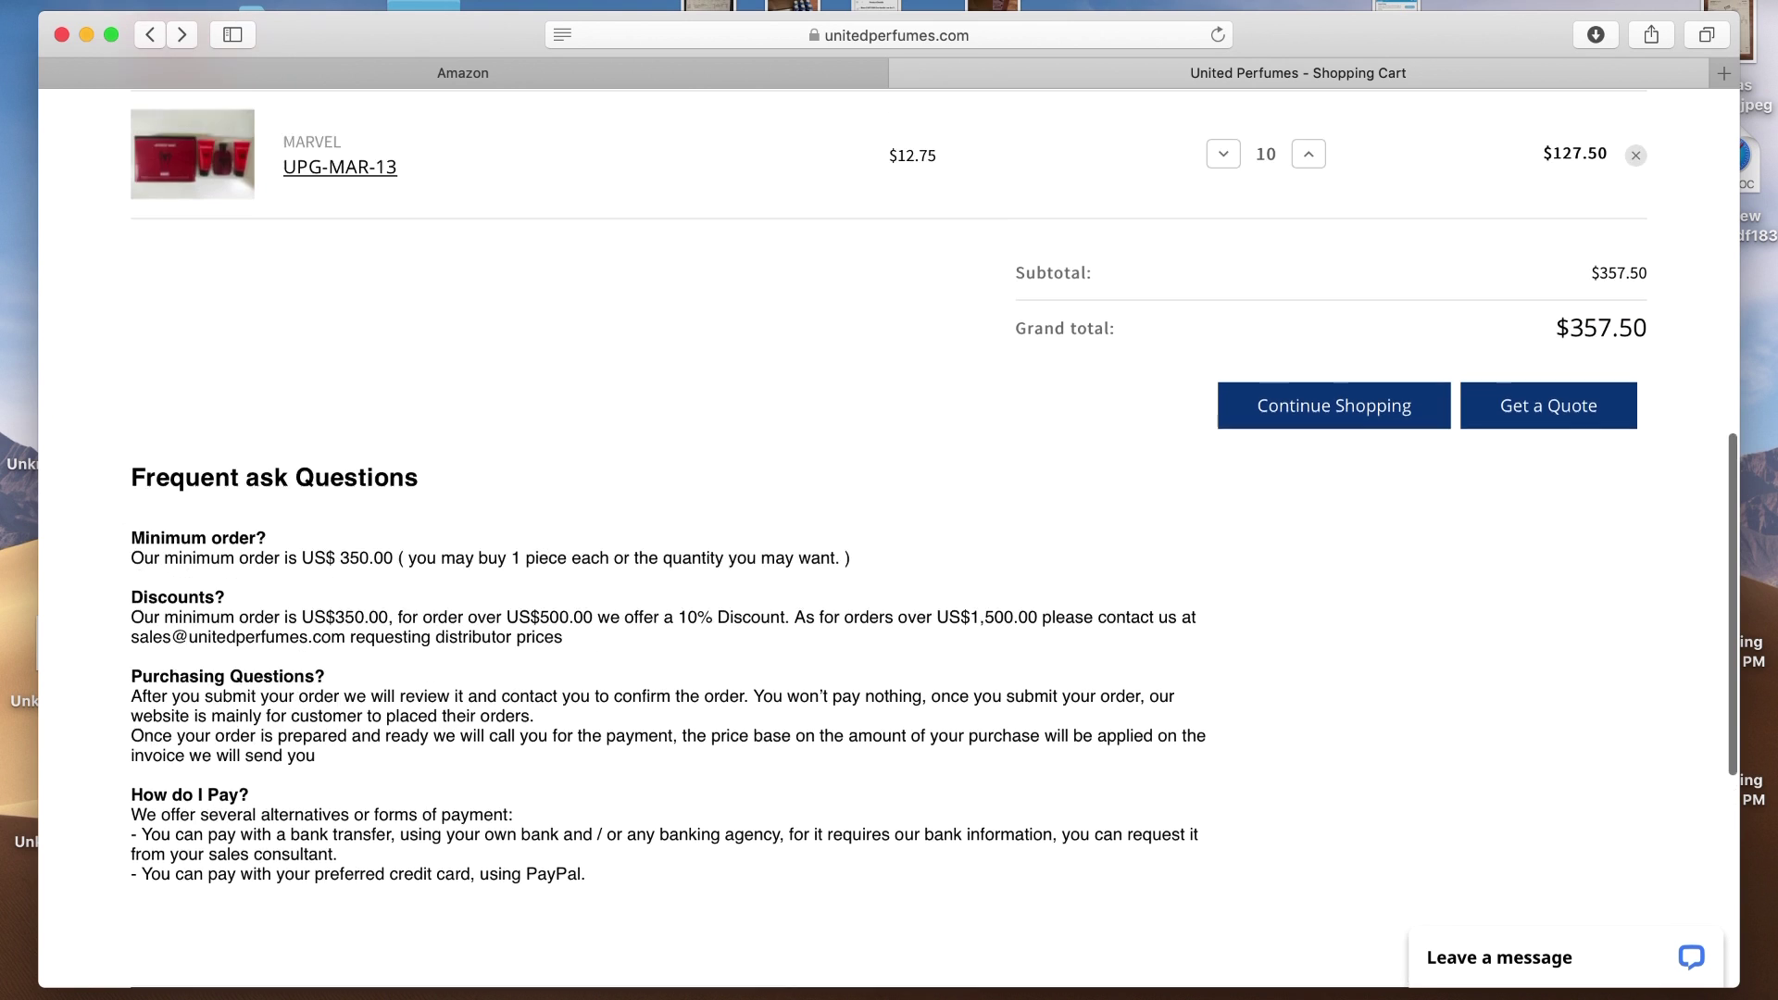
click(1545, 419)
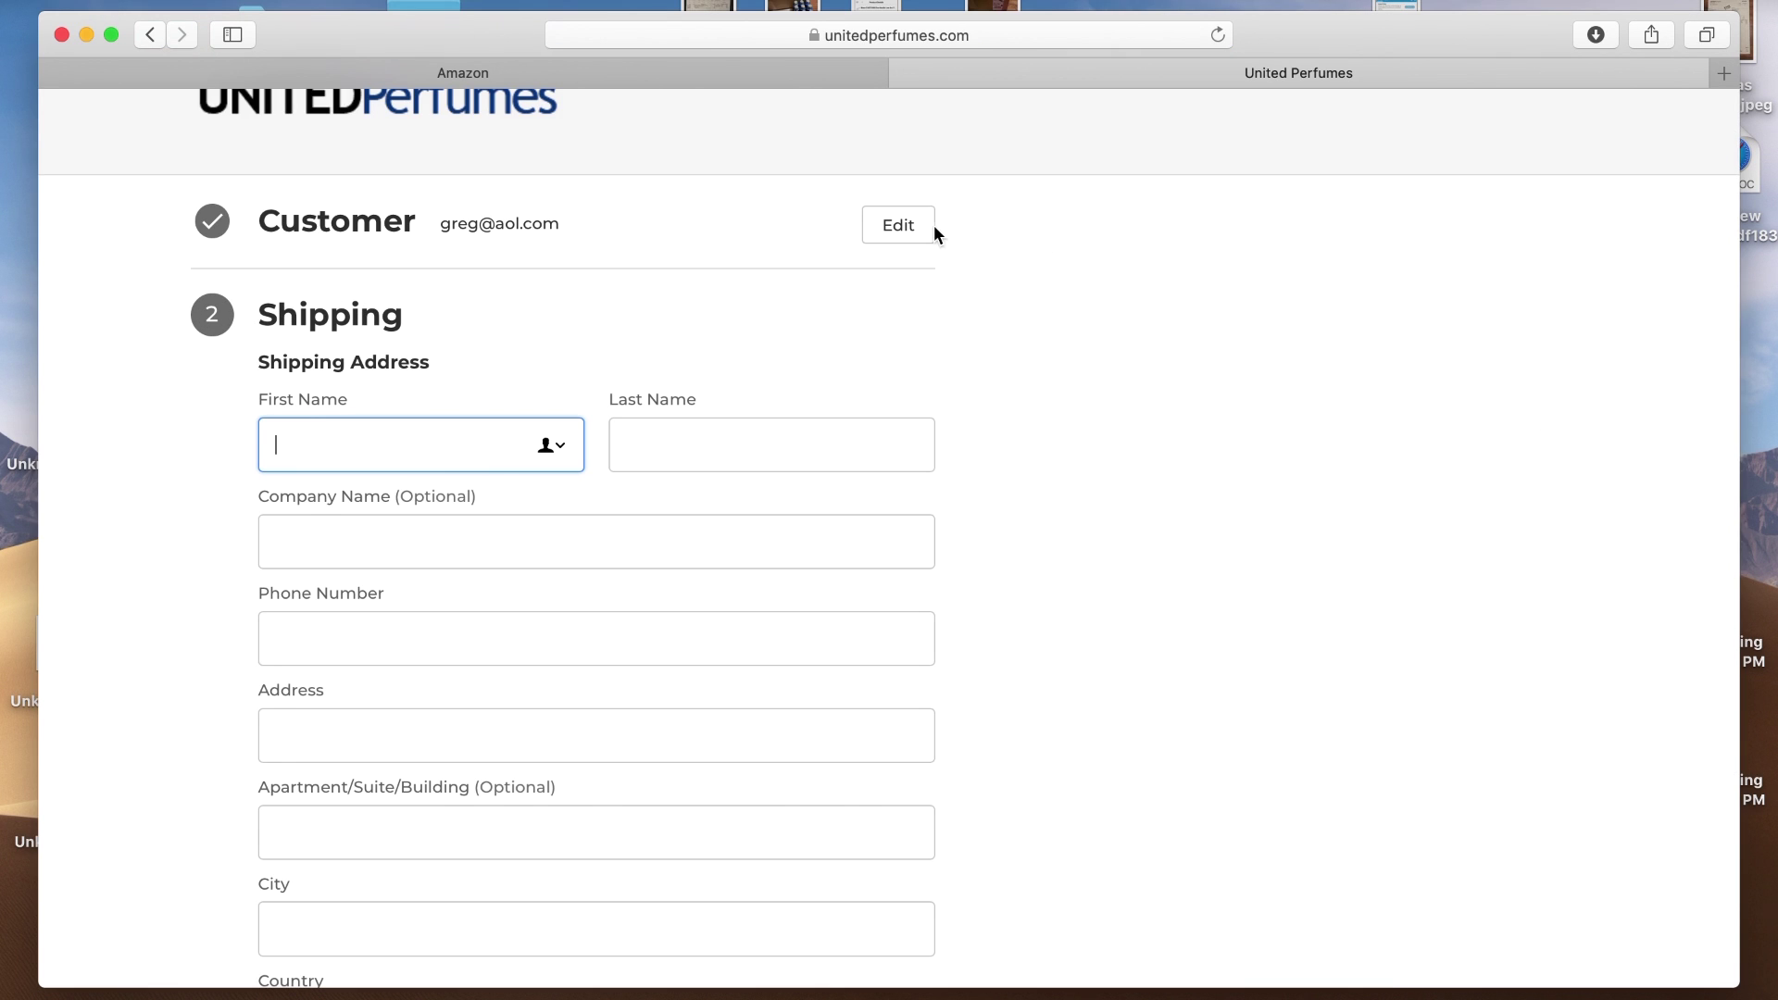
Recheck the customer e-mail and proceed with checkout as a guest
click(922, 236)
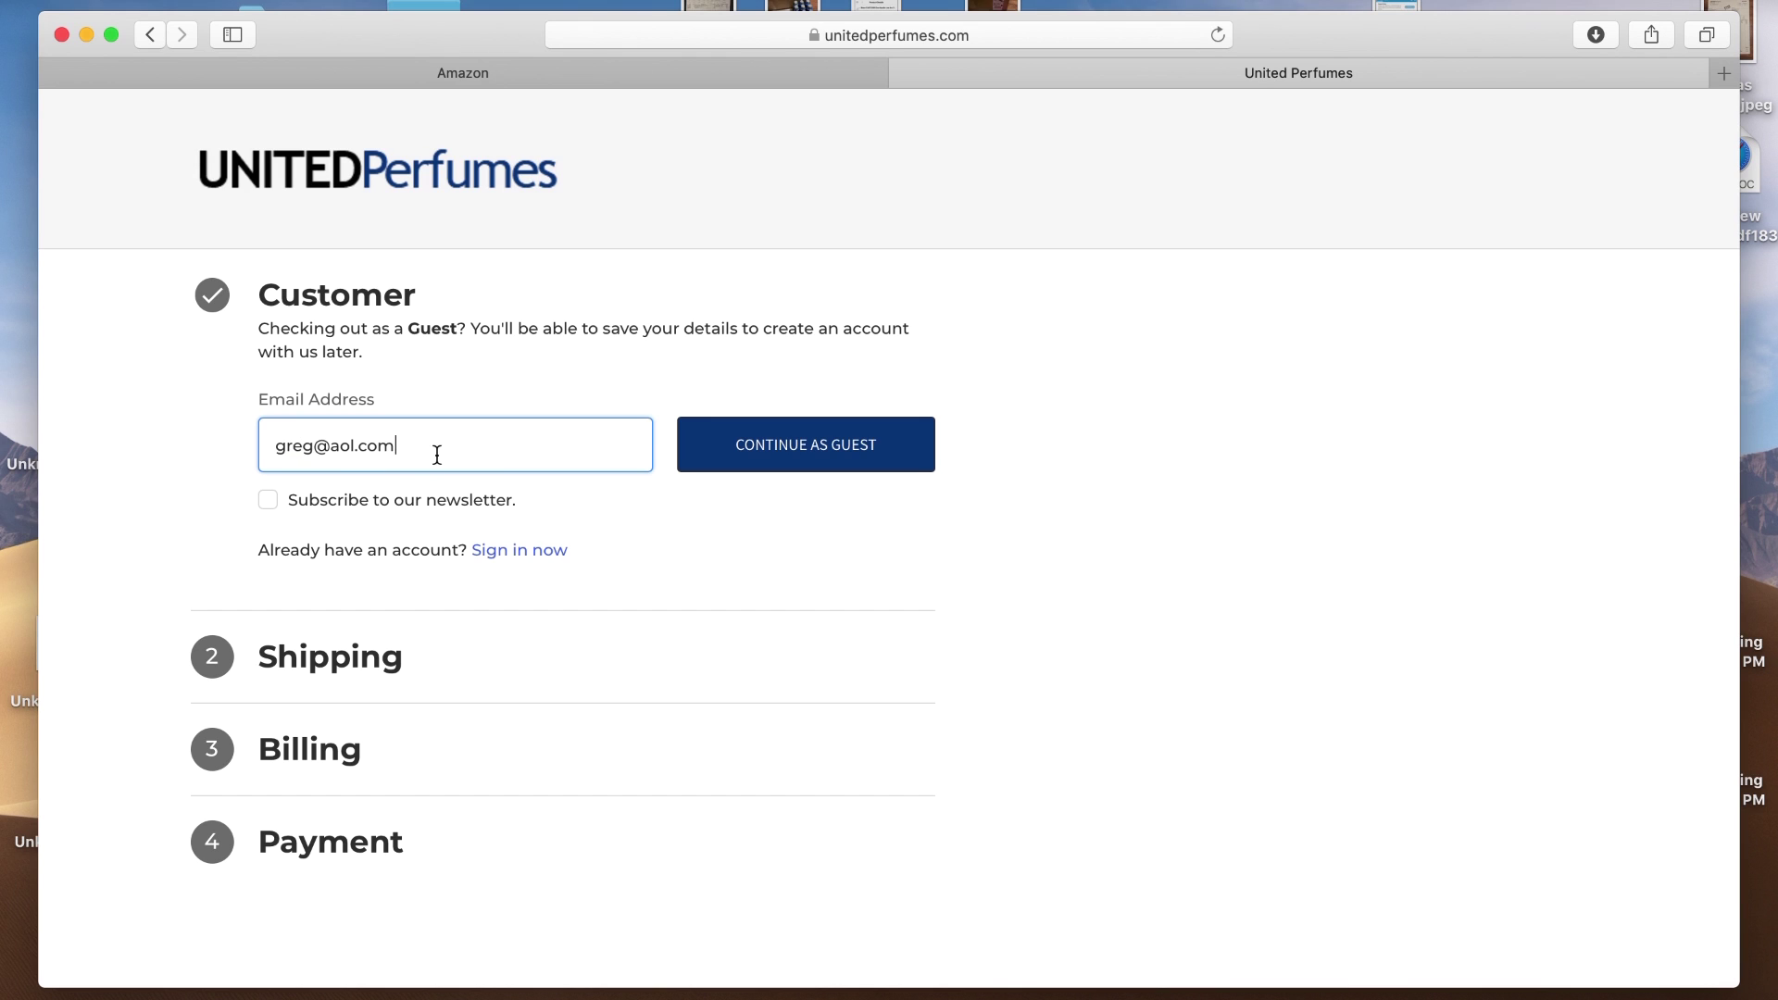
click(827, 457)
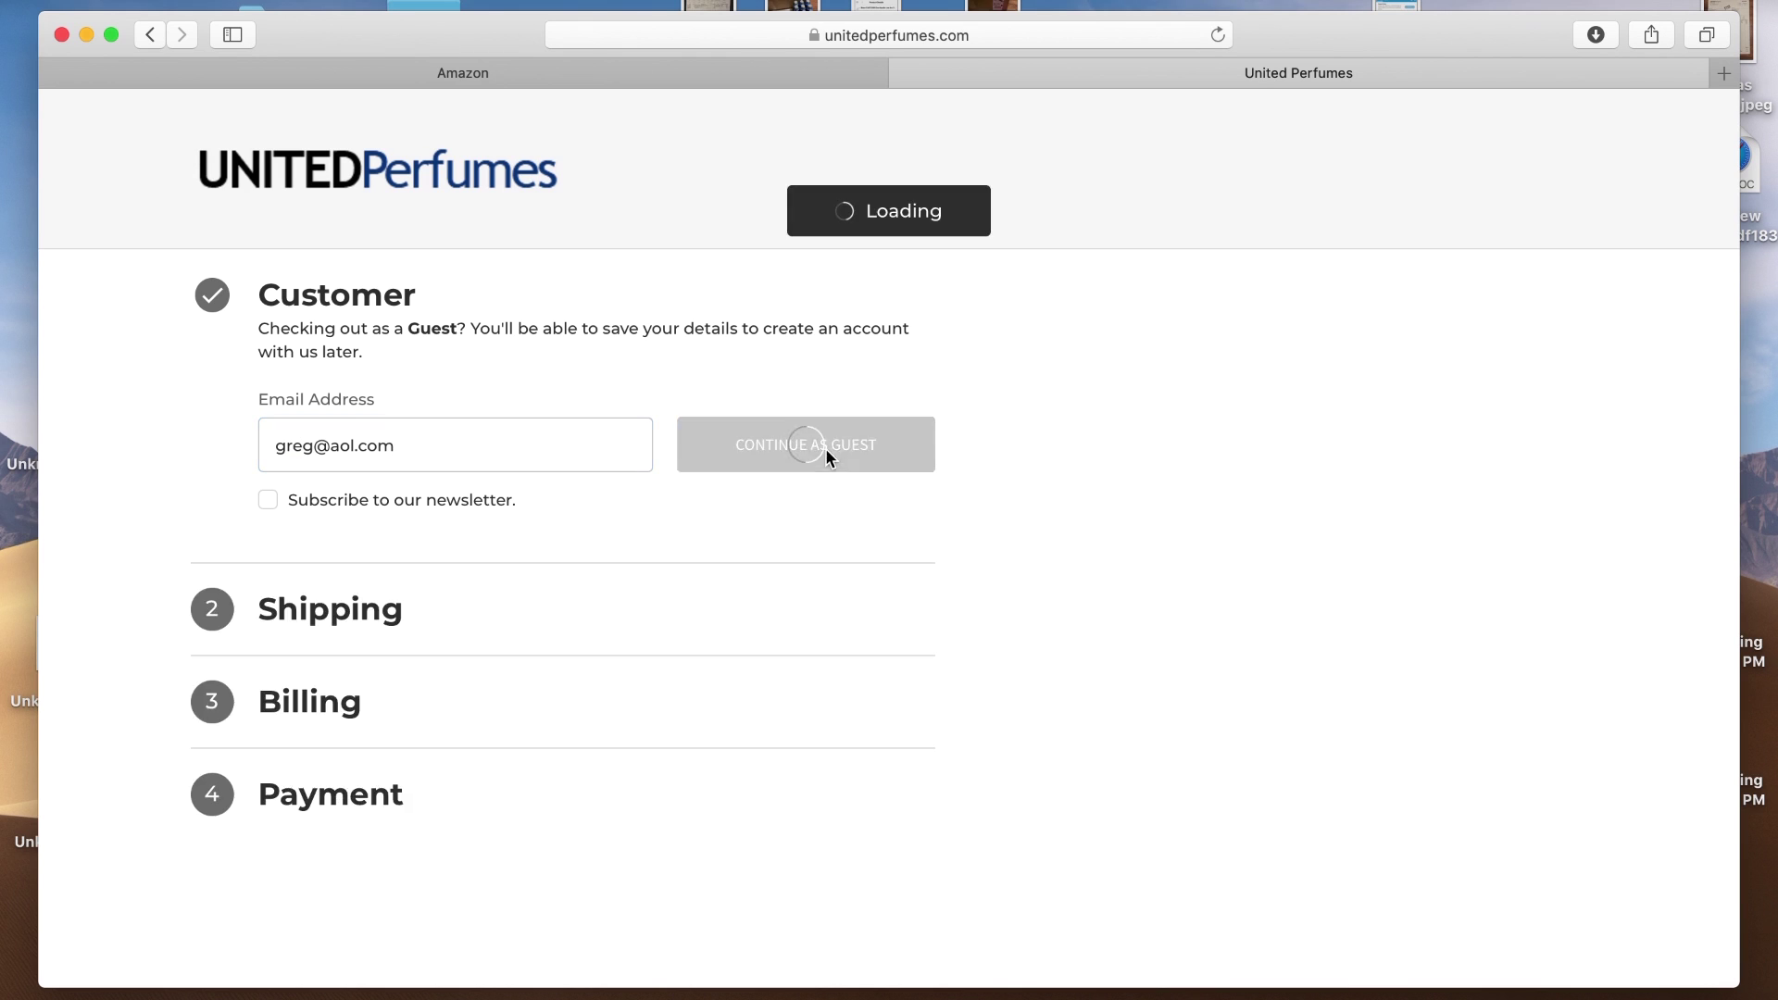
click(1102, 428)
Enter the recipient's first and last name, company 'super awesome store', and phone number
scroll(1100, 427, down, 4)
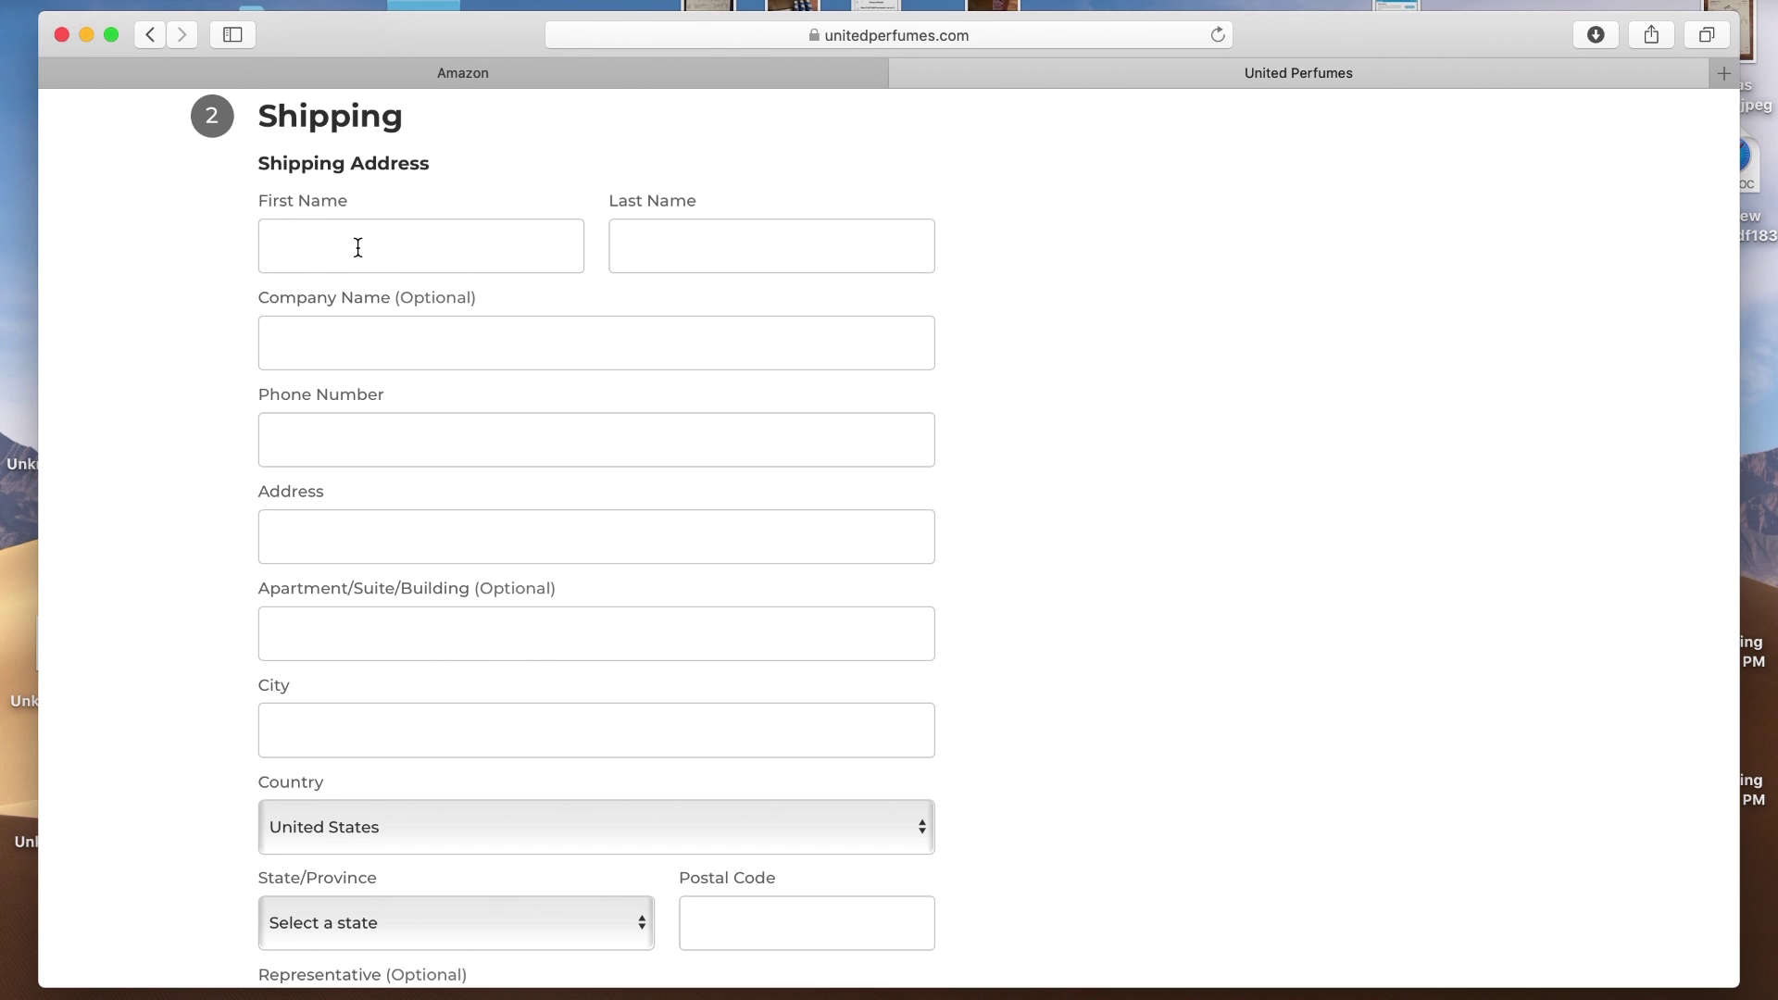
click(359, 247)
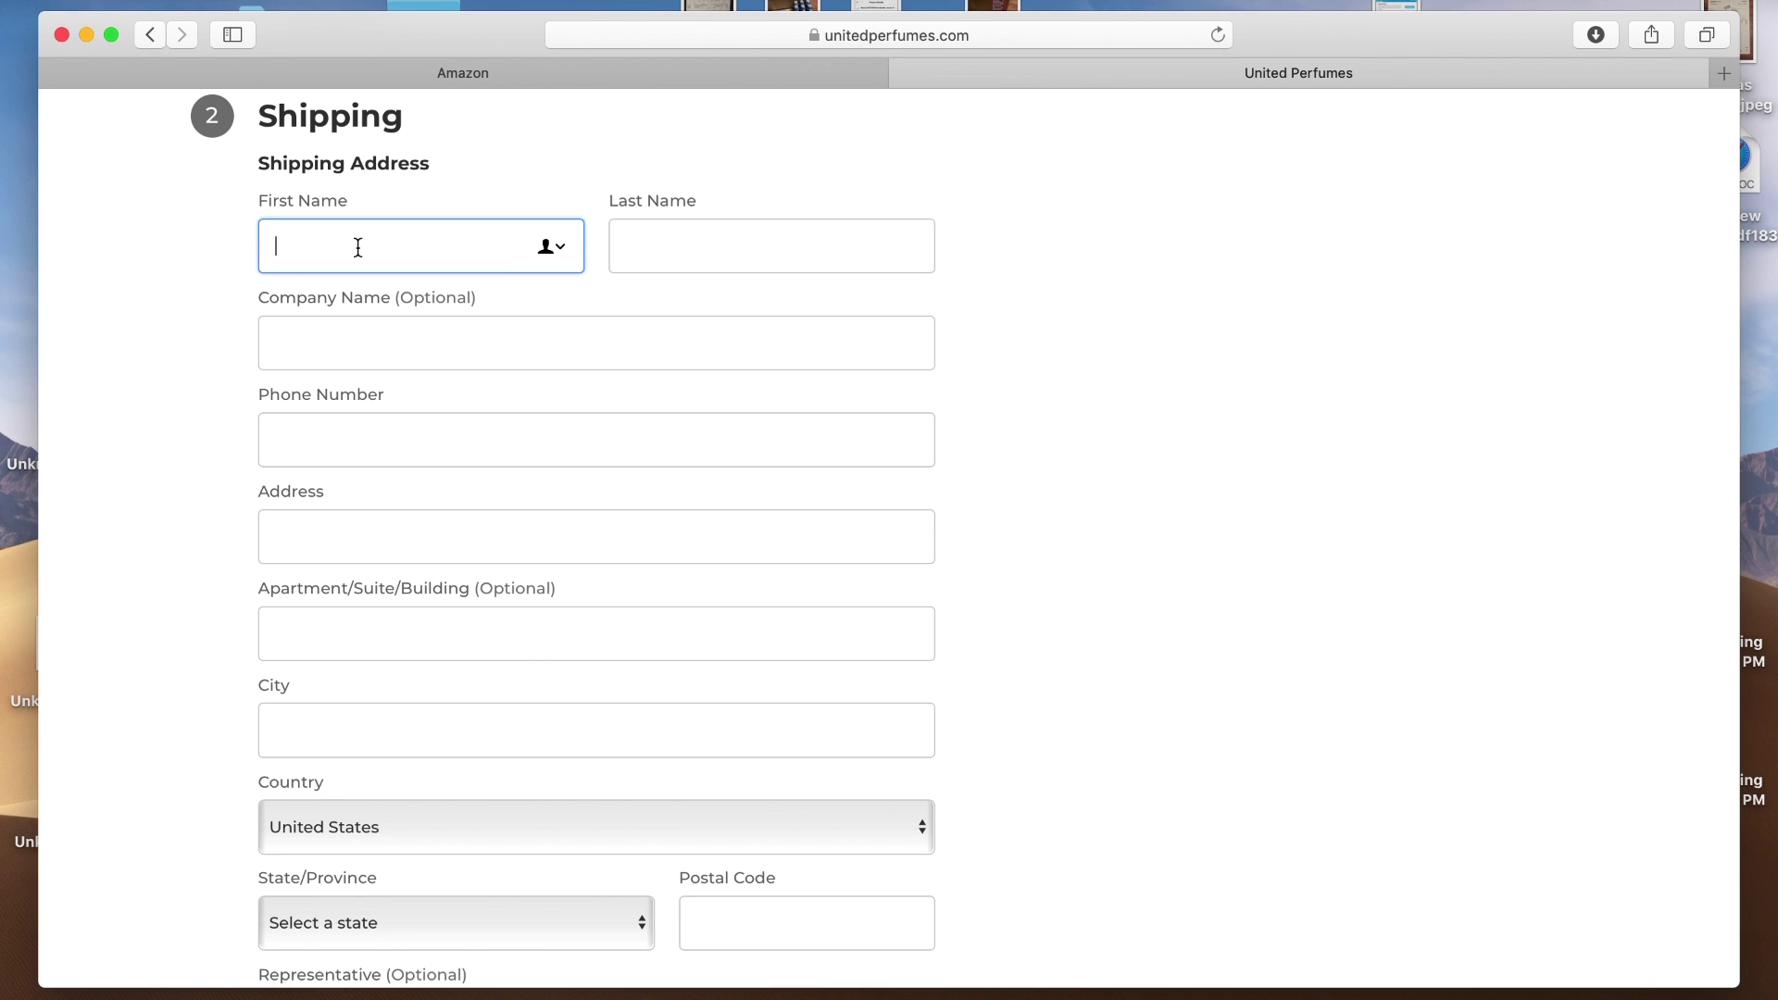
click(664, 263)
click(286, 349)
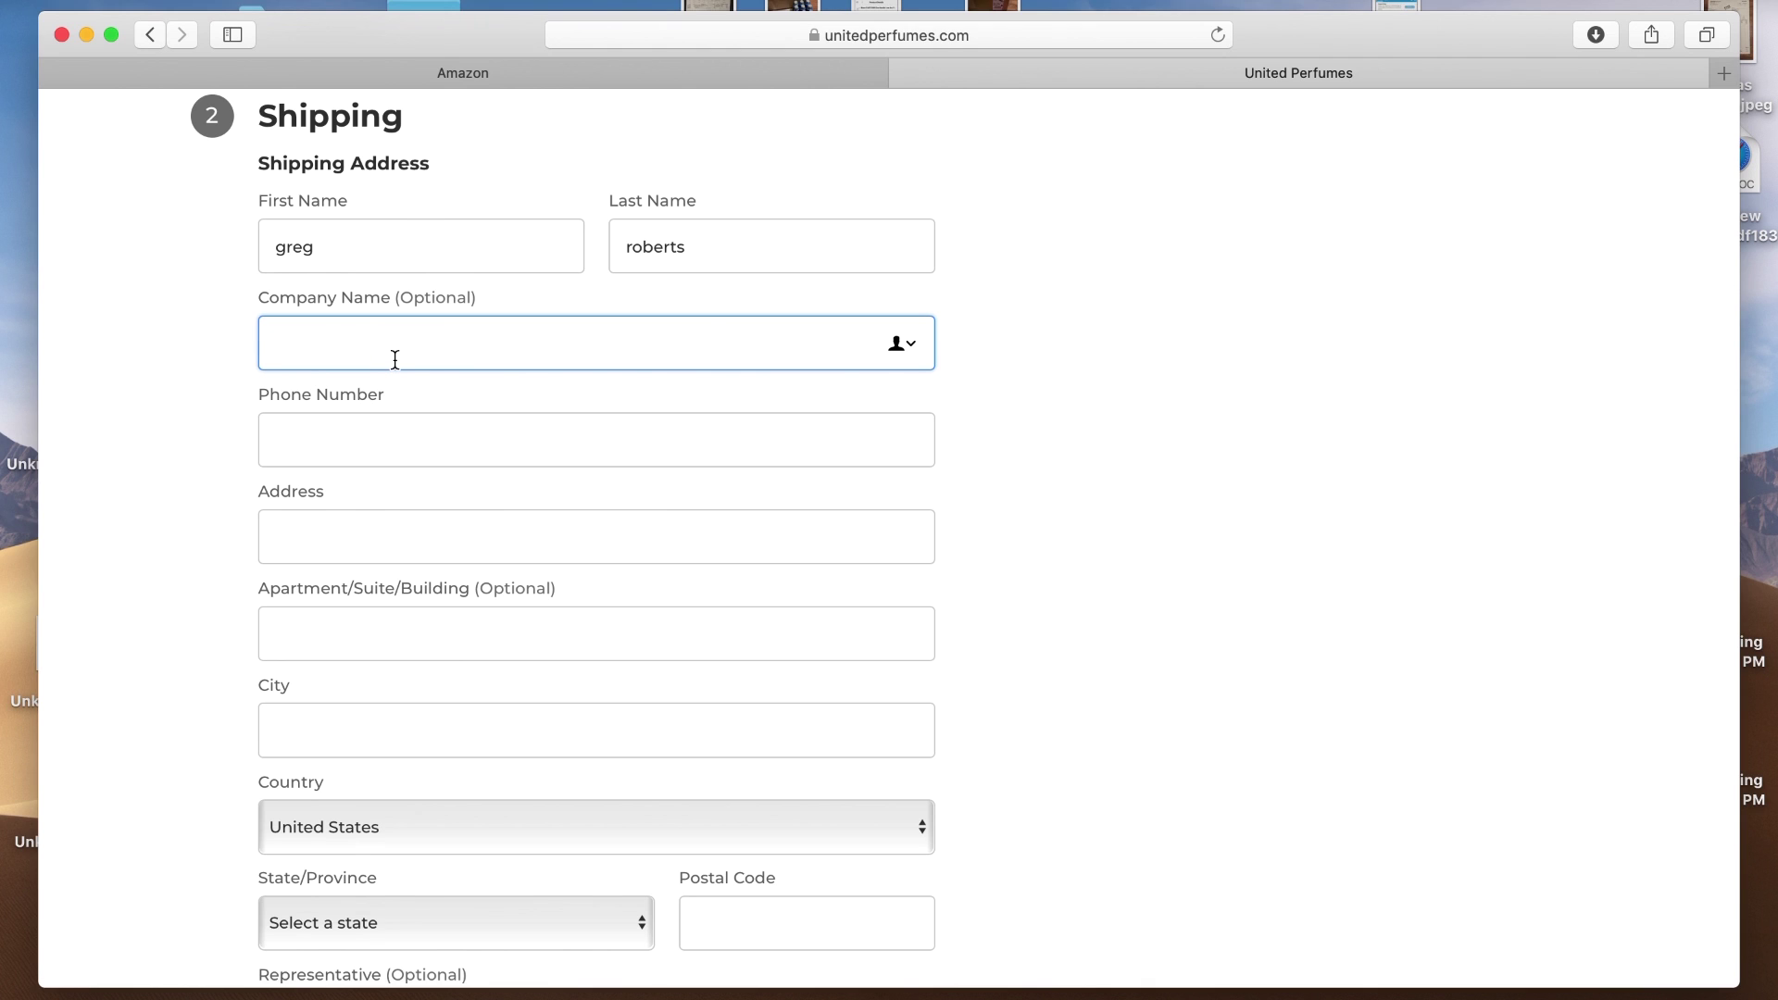
text(super awesome store)
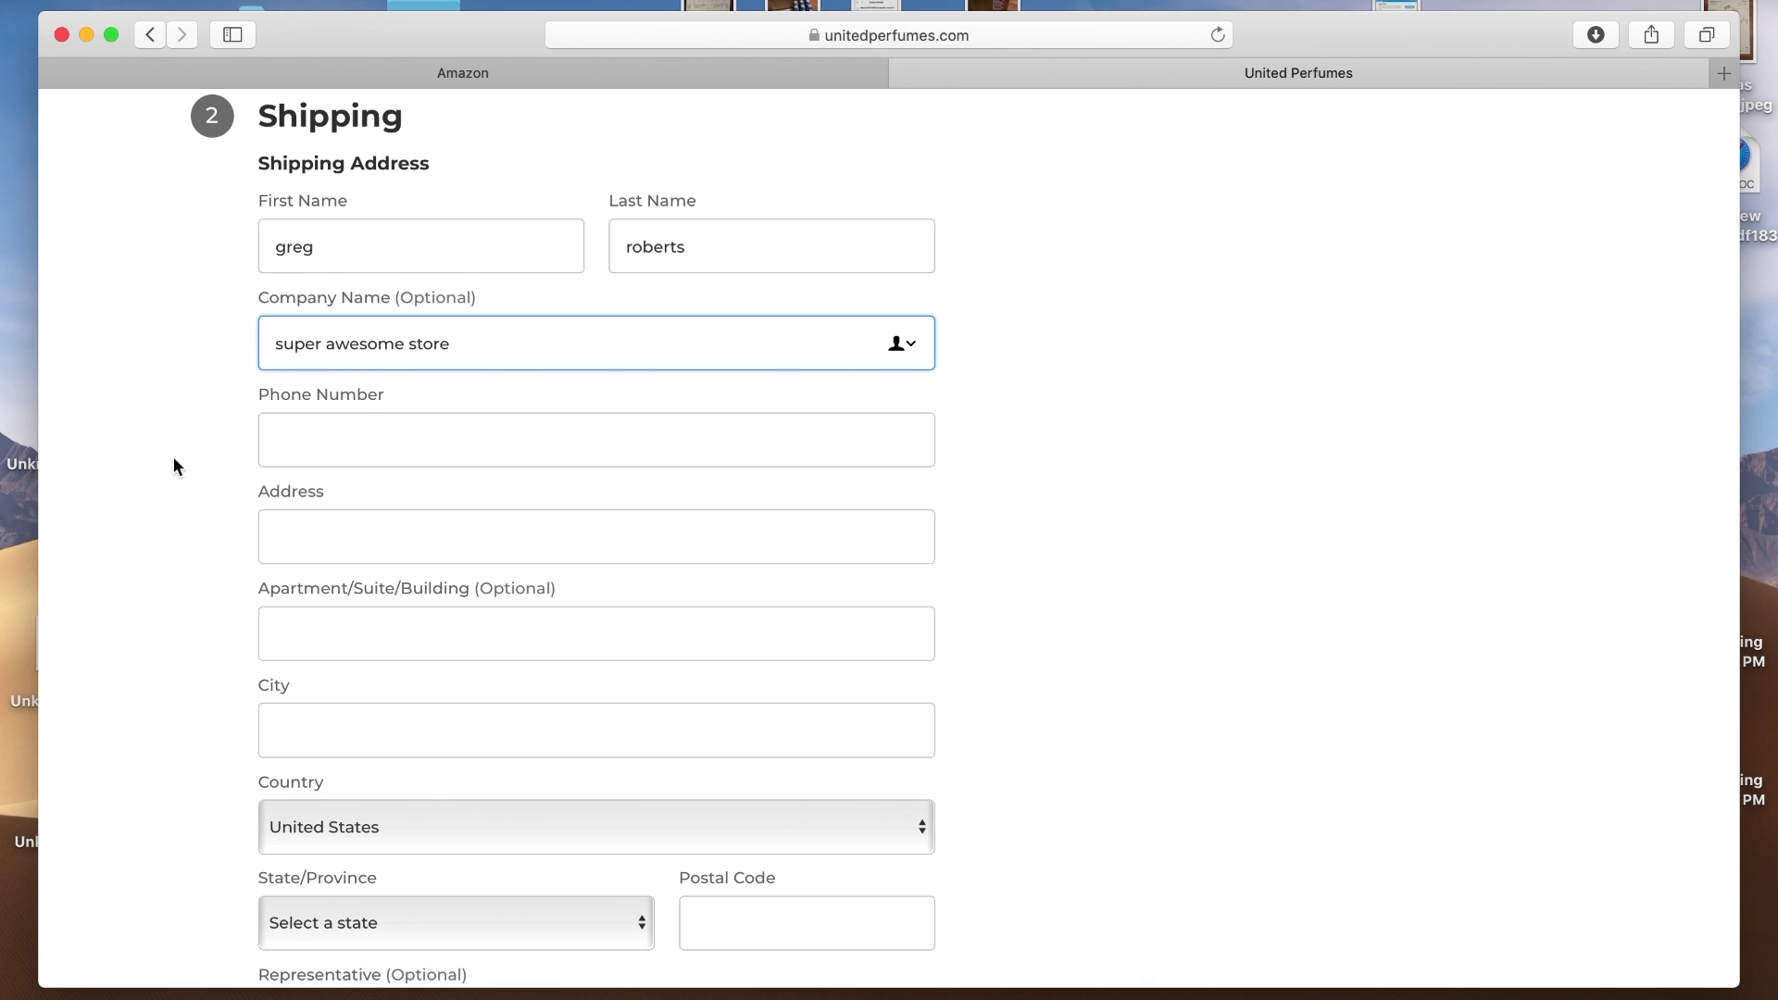
click(372, 437)
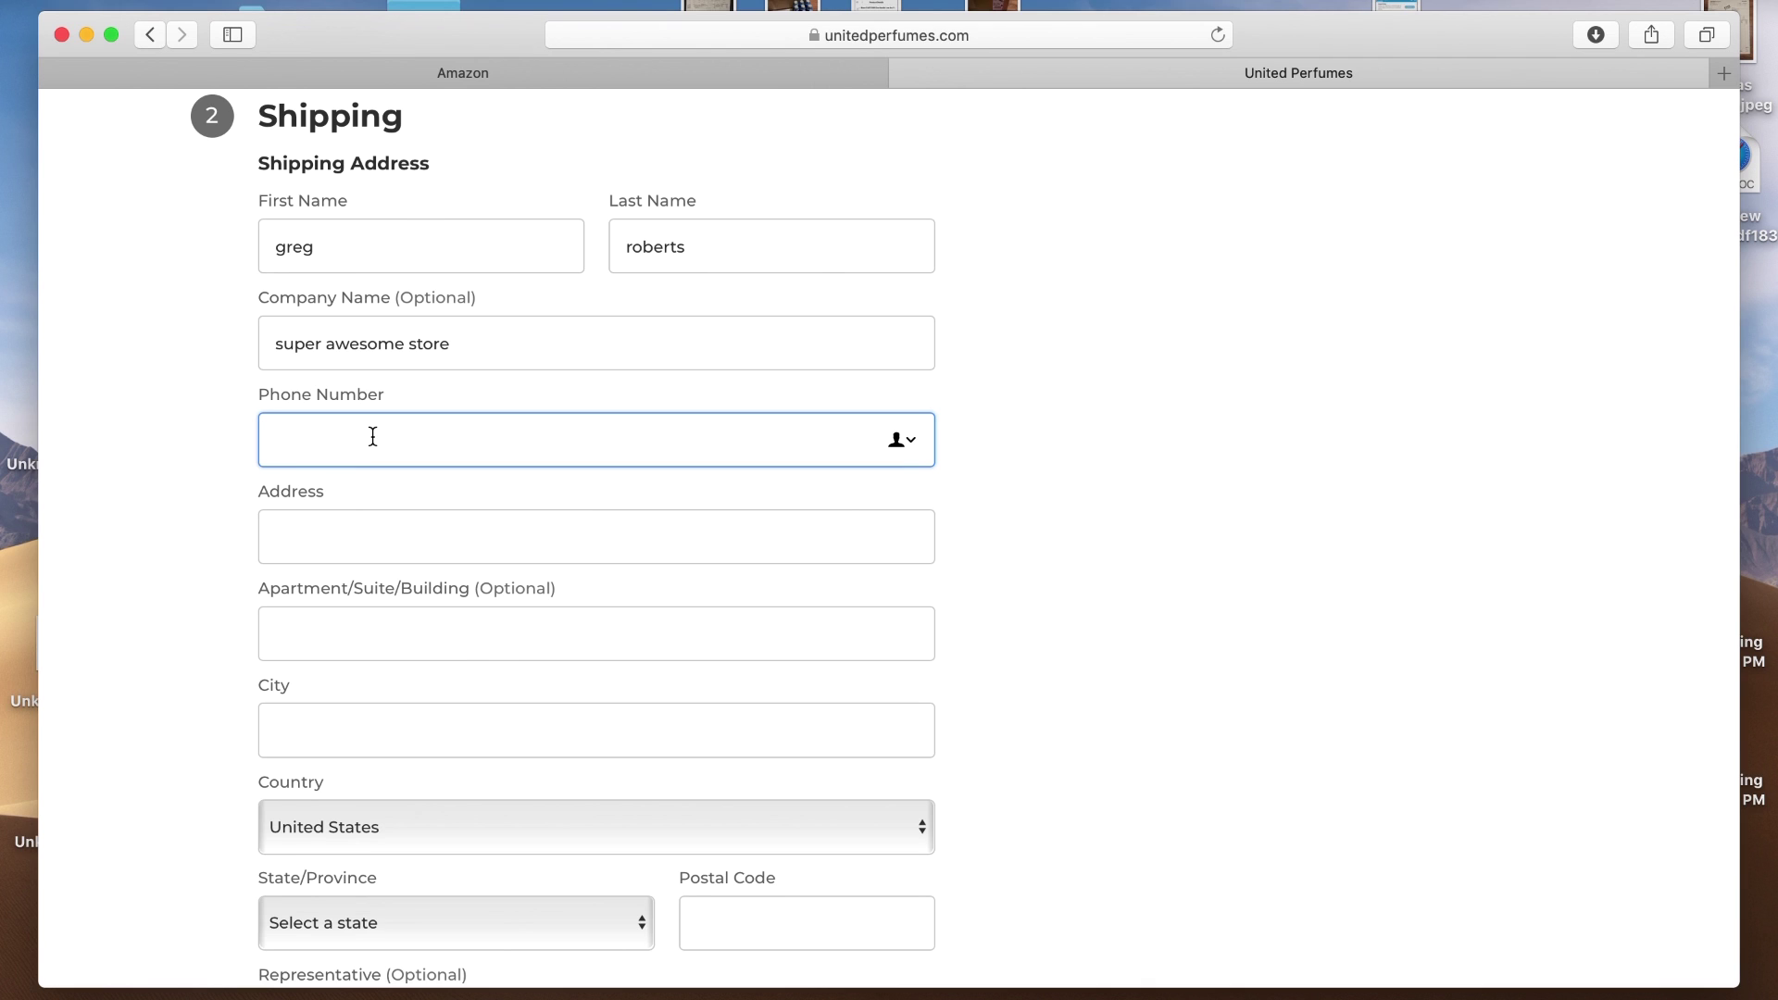
text(5555555555)
Enter the shipping street address and city
click(332, 548)
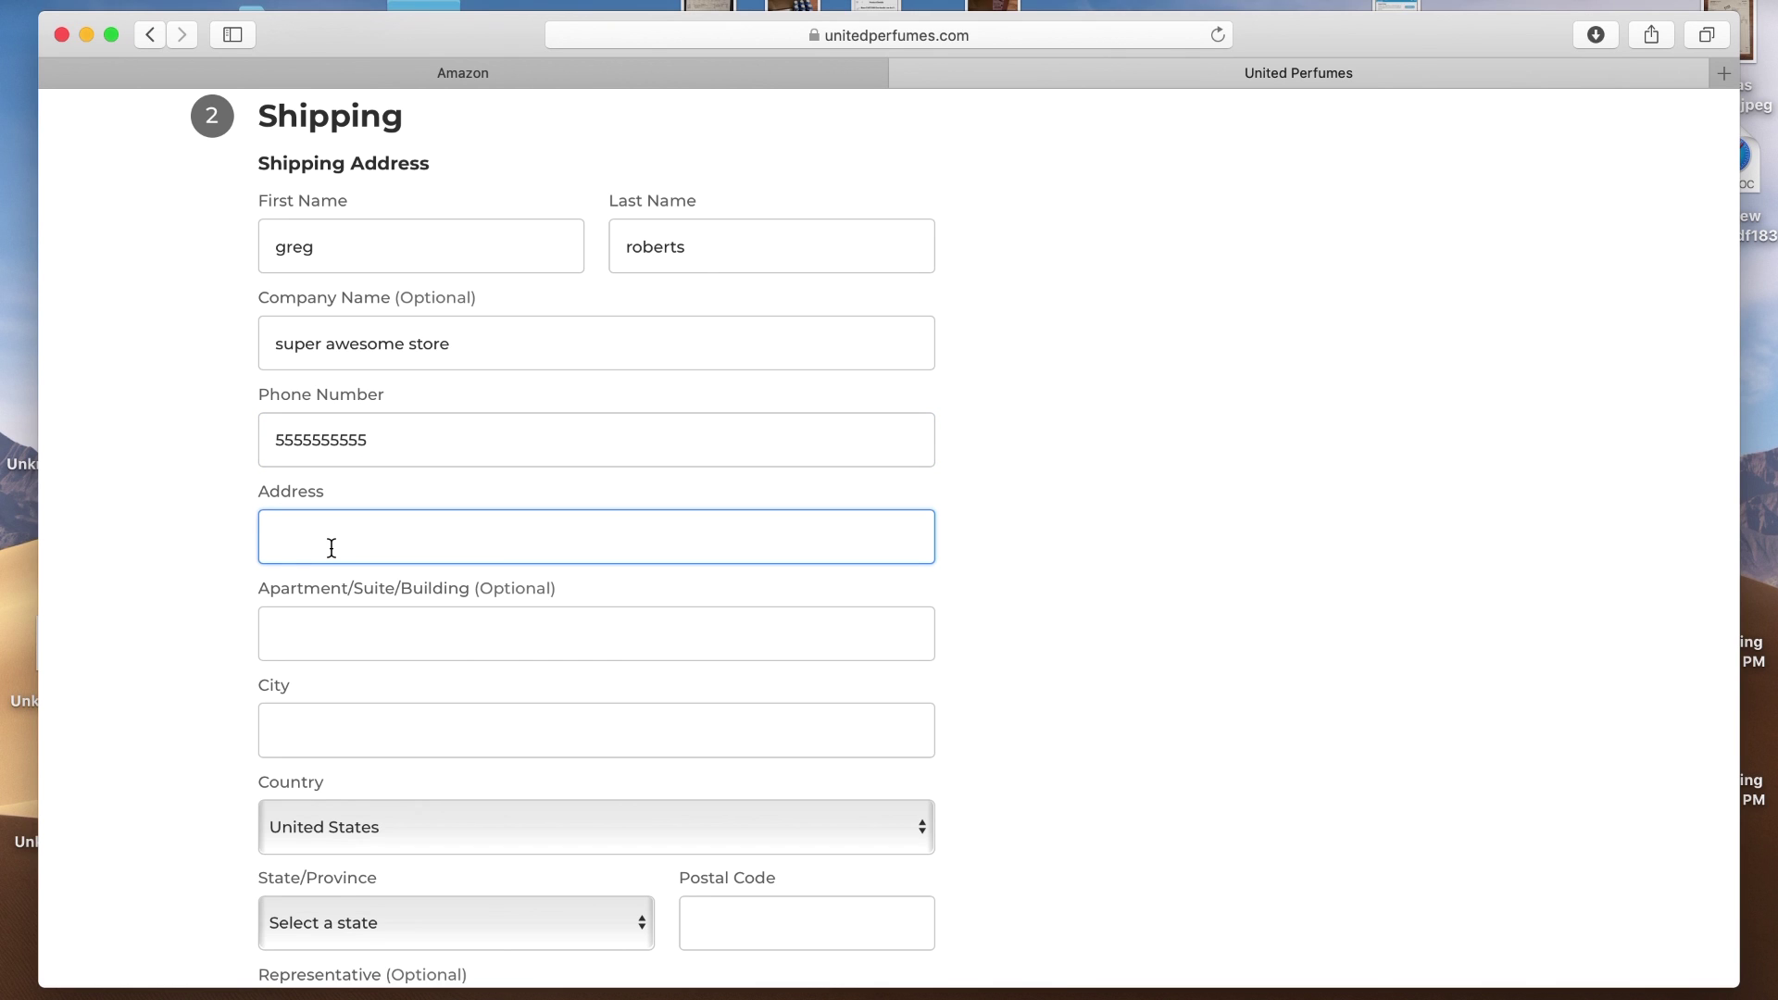
text(123 main st)
click(304, 732)
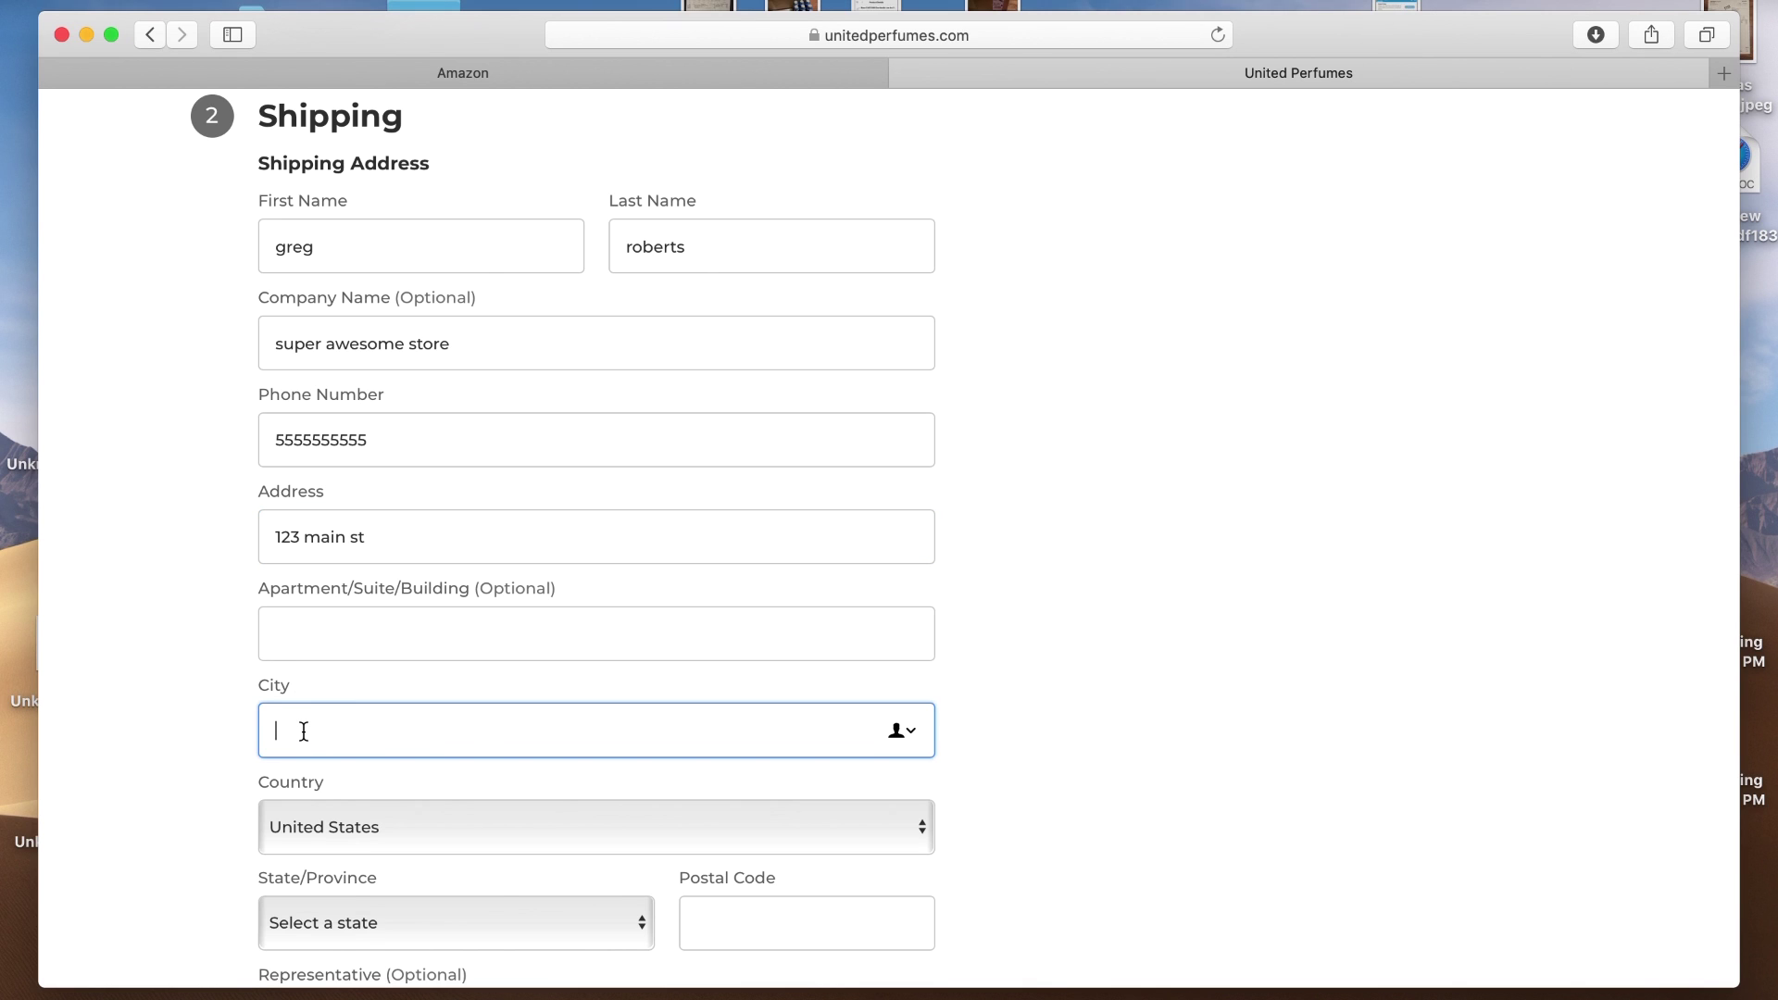
text(fort worth)
click(1036, 758)
Choose Alaska as the state, enter the corrected postal code, and submit the shipping step
scroll(1035, 757, down, 5)
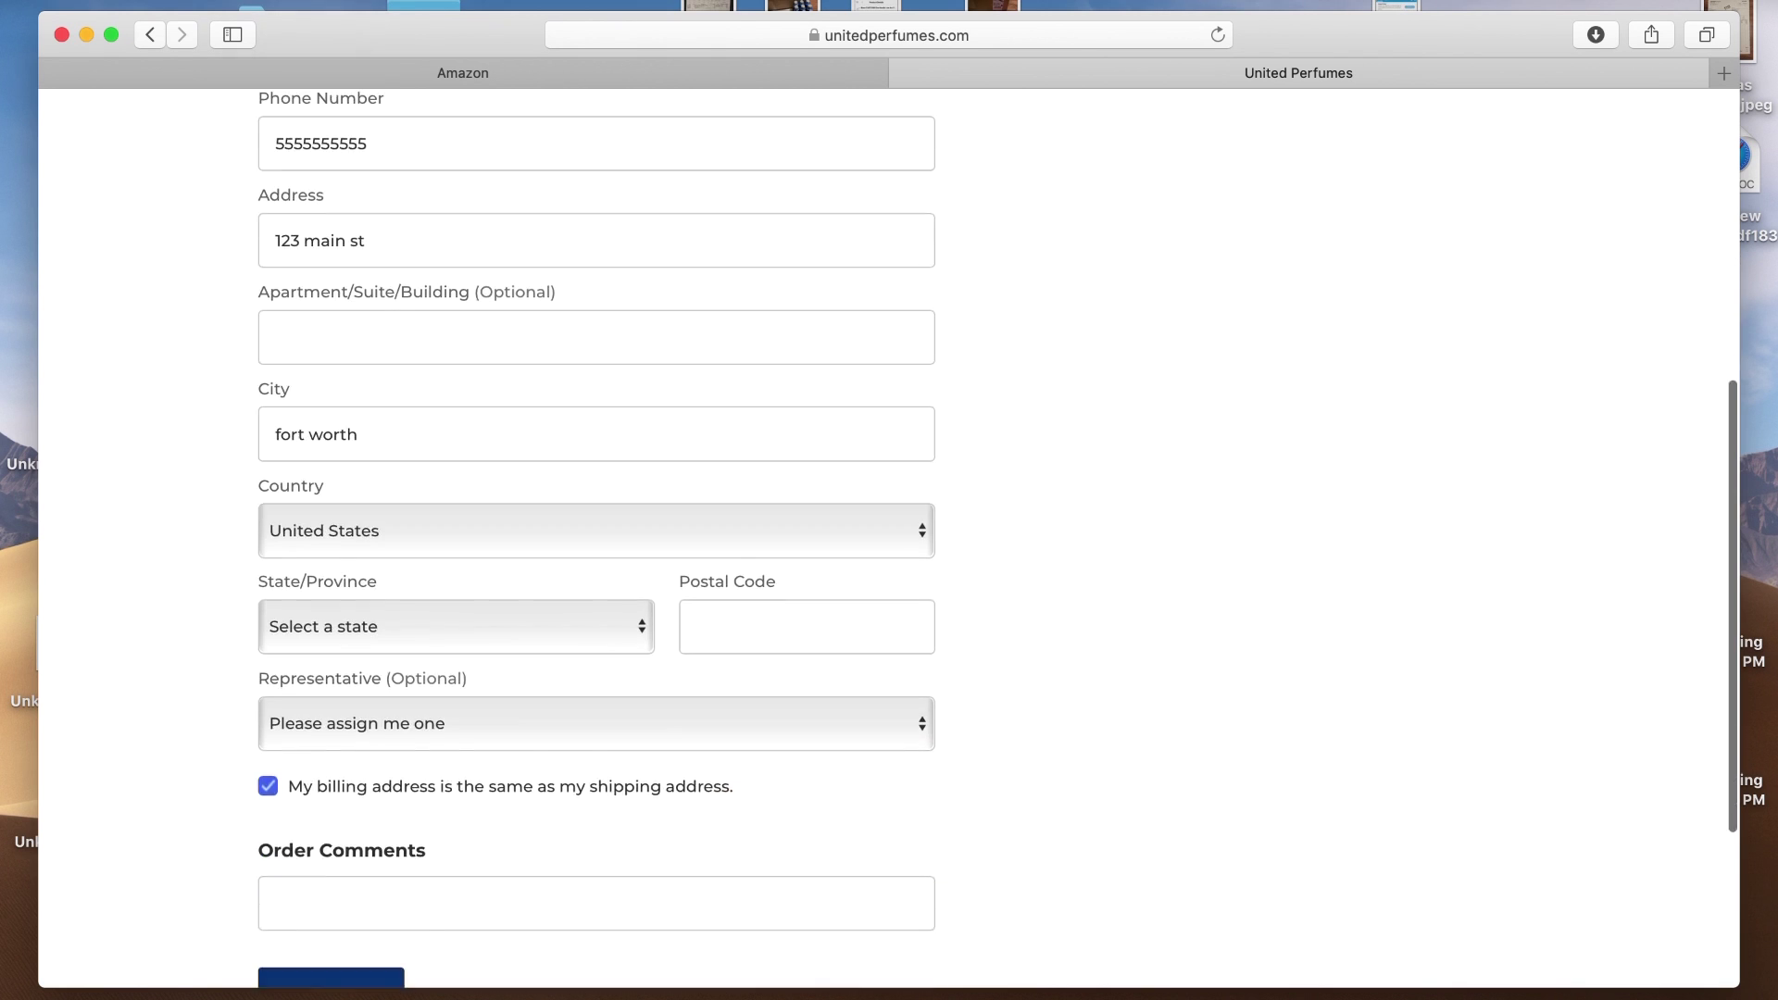
scroll(774, 726, down, 3)
click(556, 443)
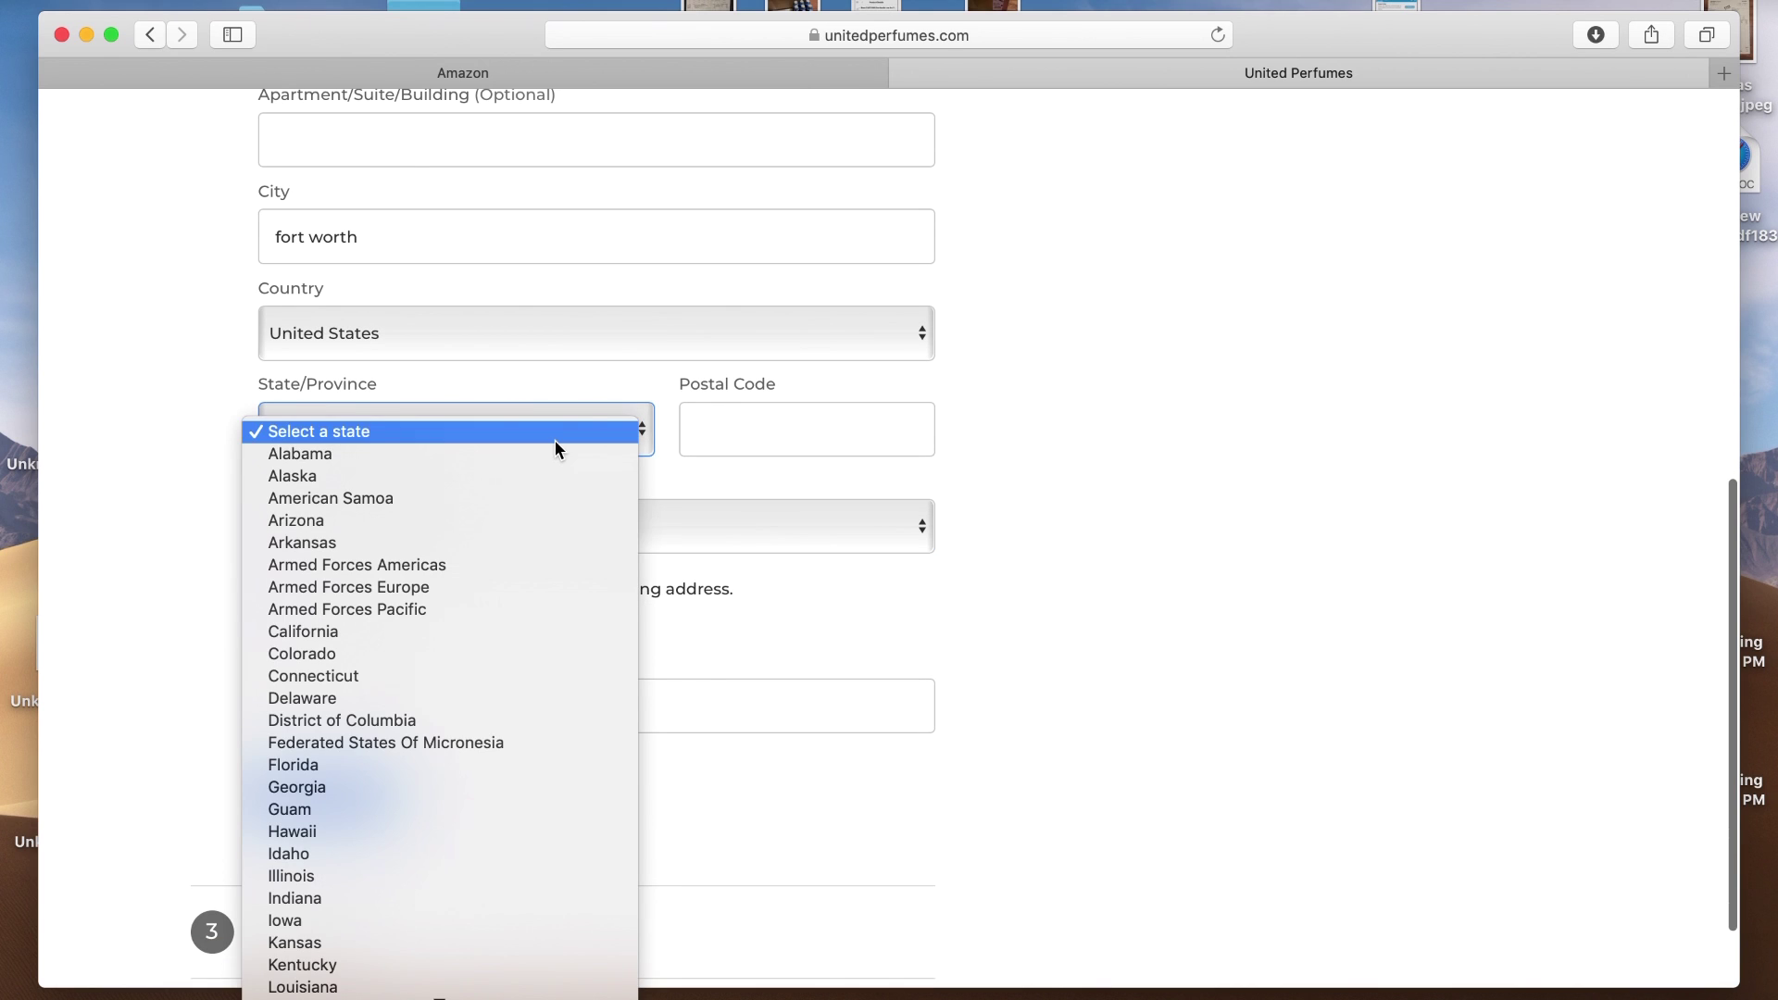
click(483, 470)
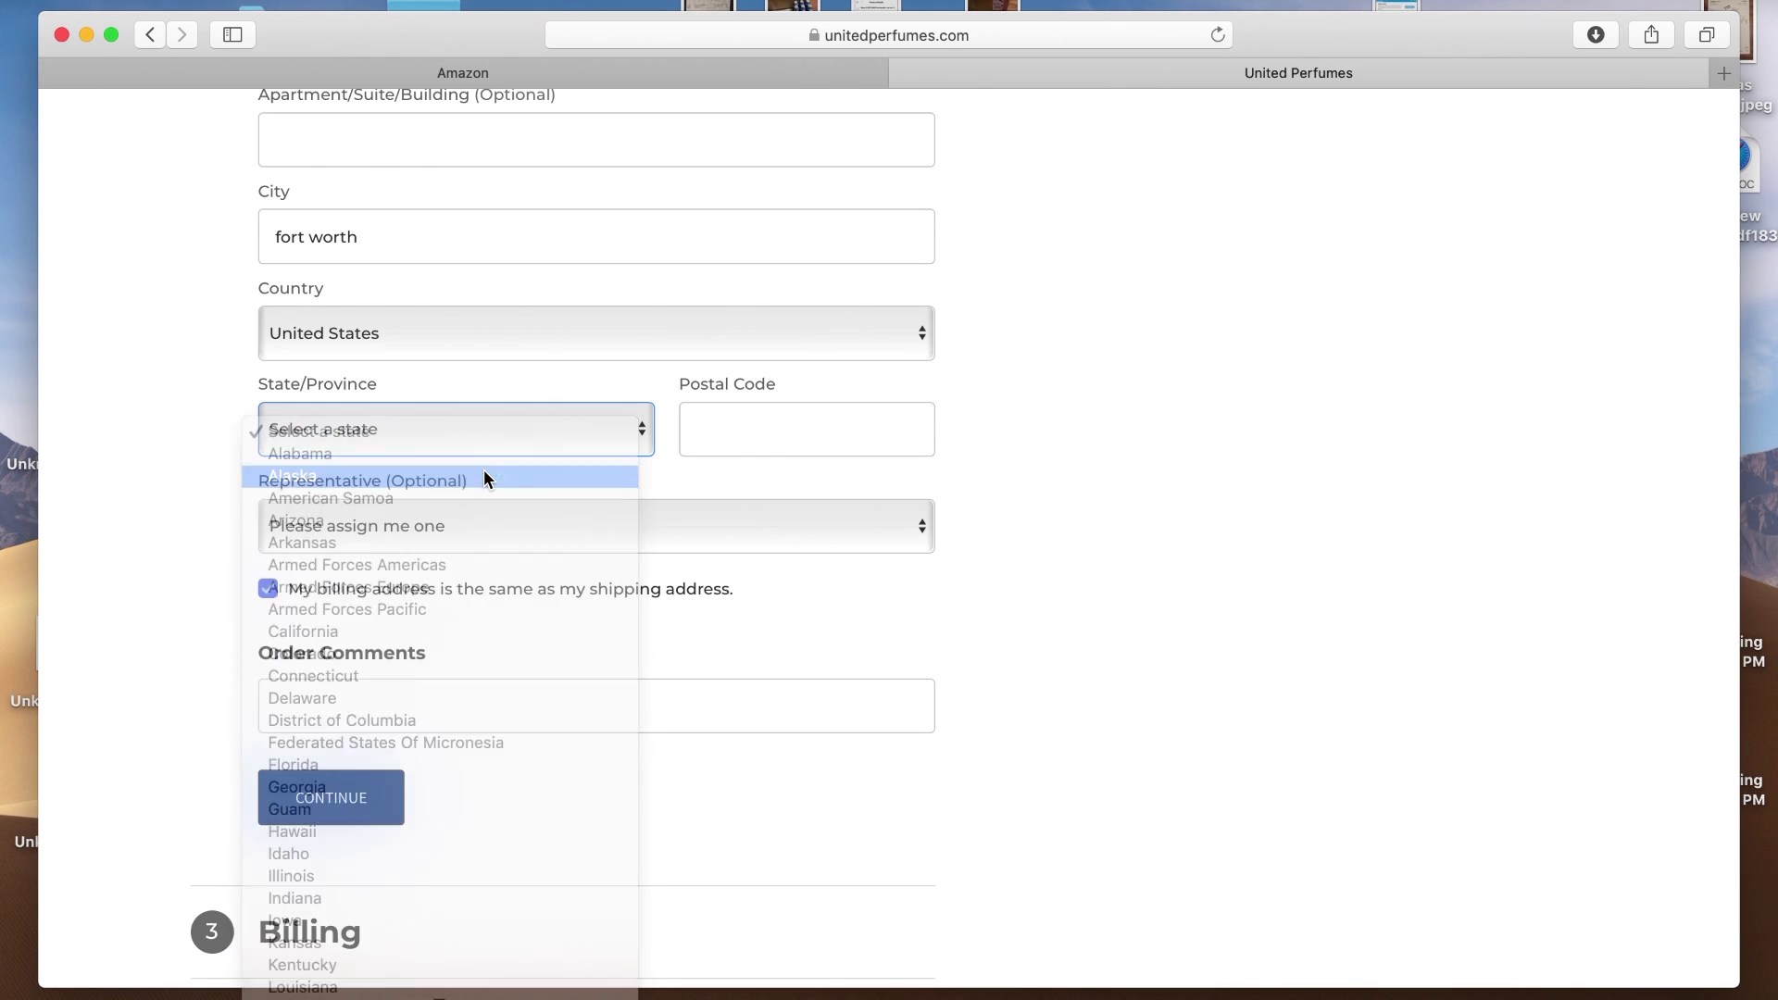
click(720, 427)
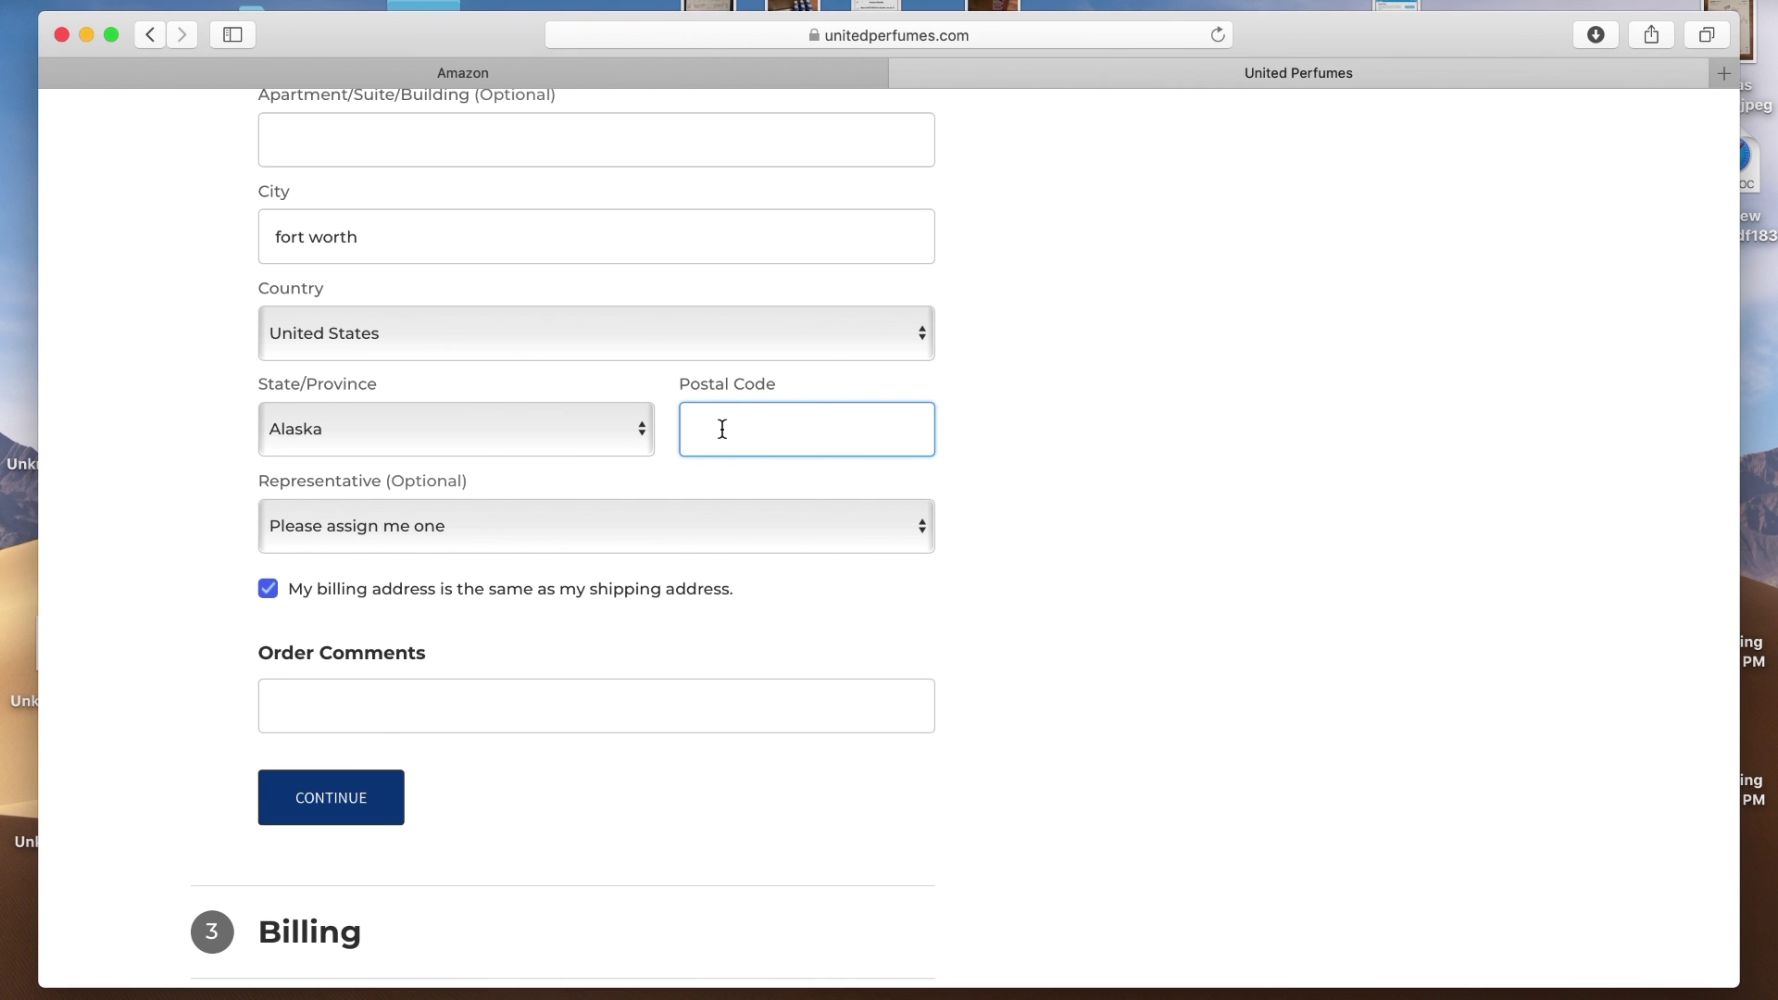
text(123446)
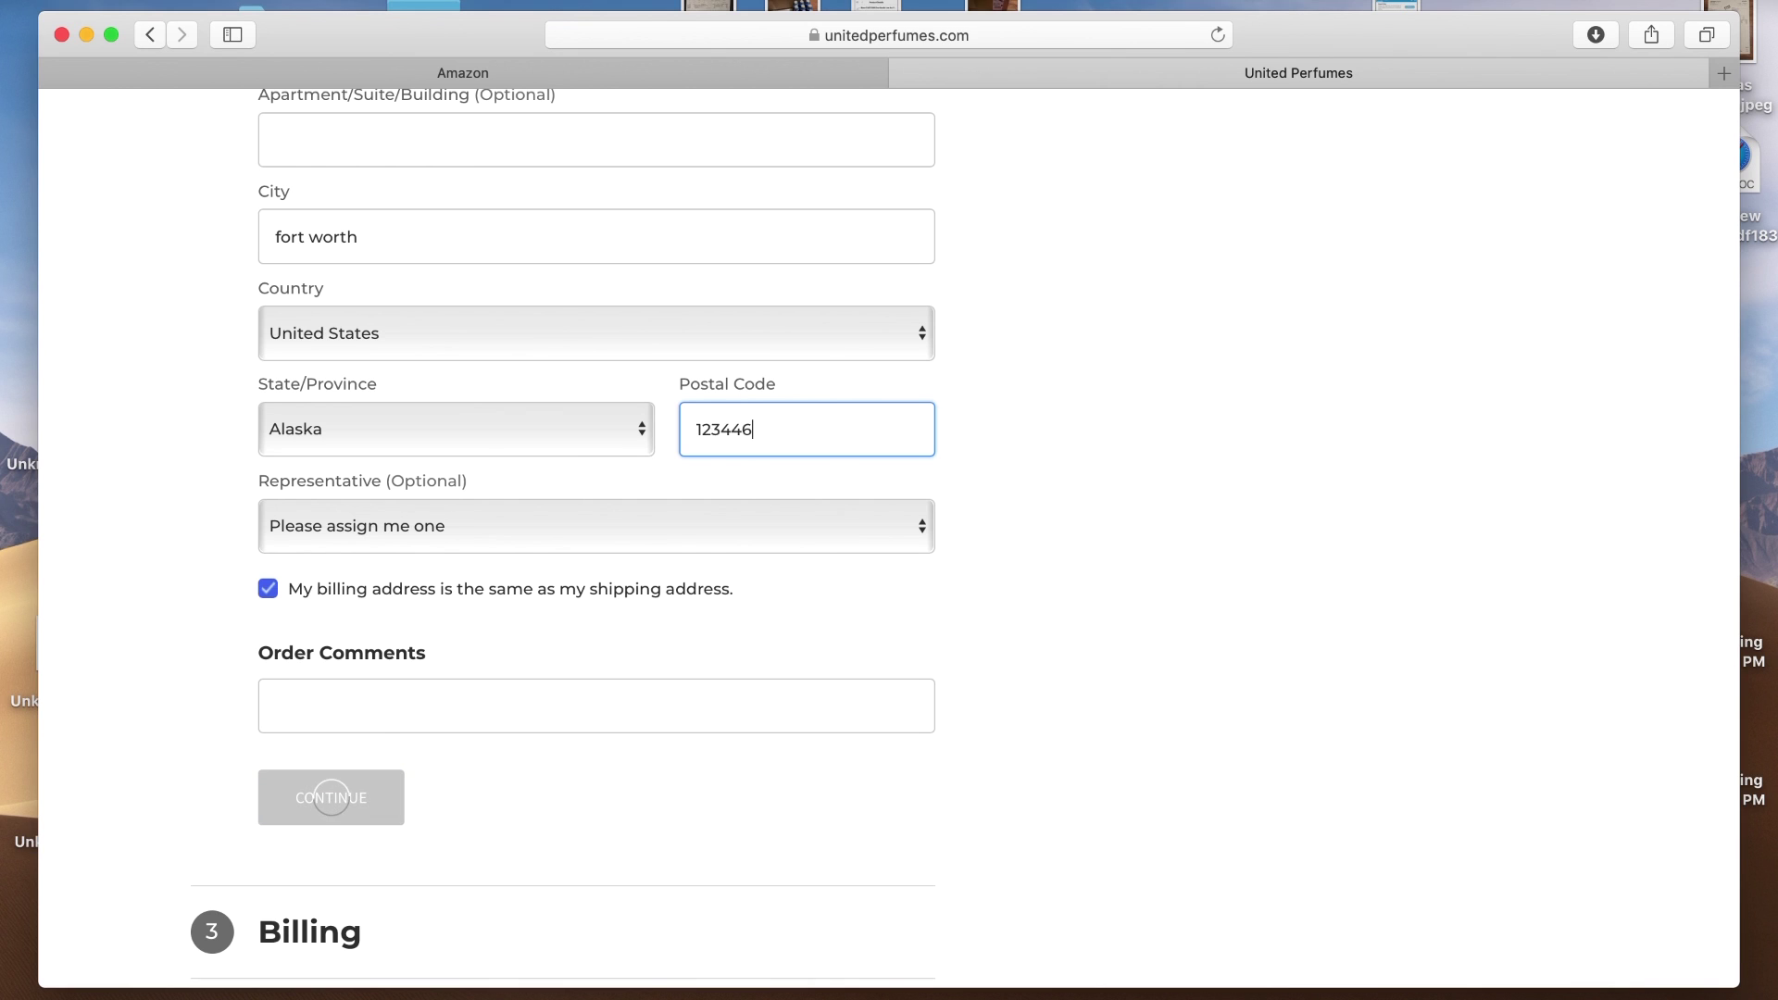
text(7)
key(BackSpace)
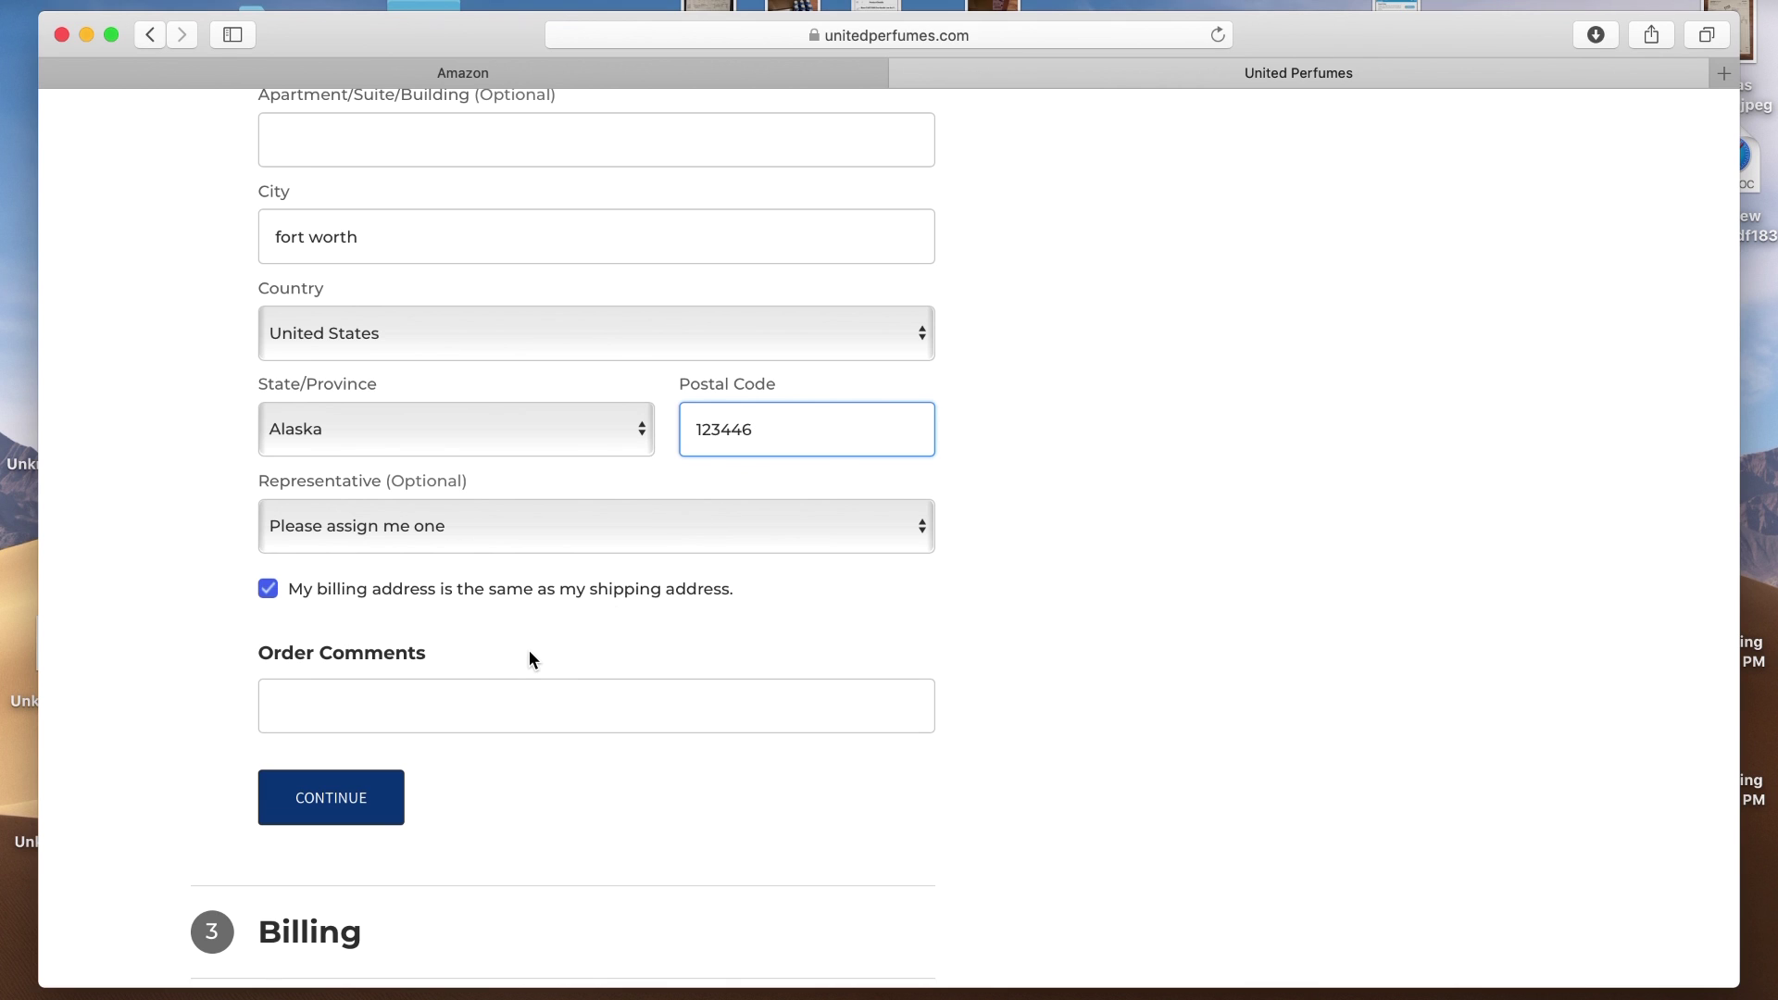
click(325, 813)
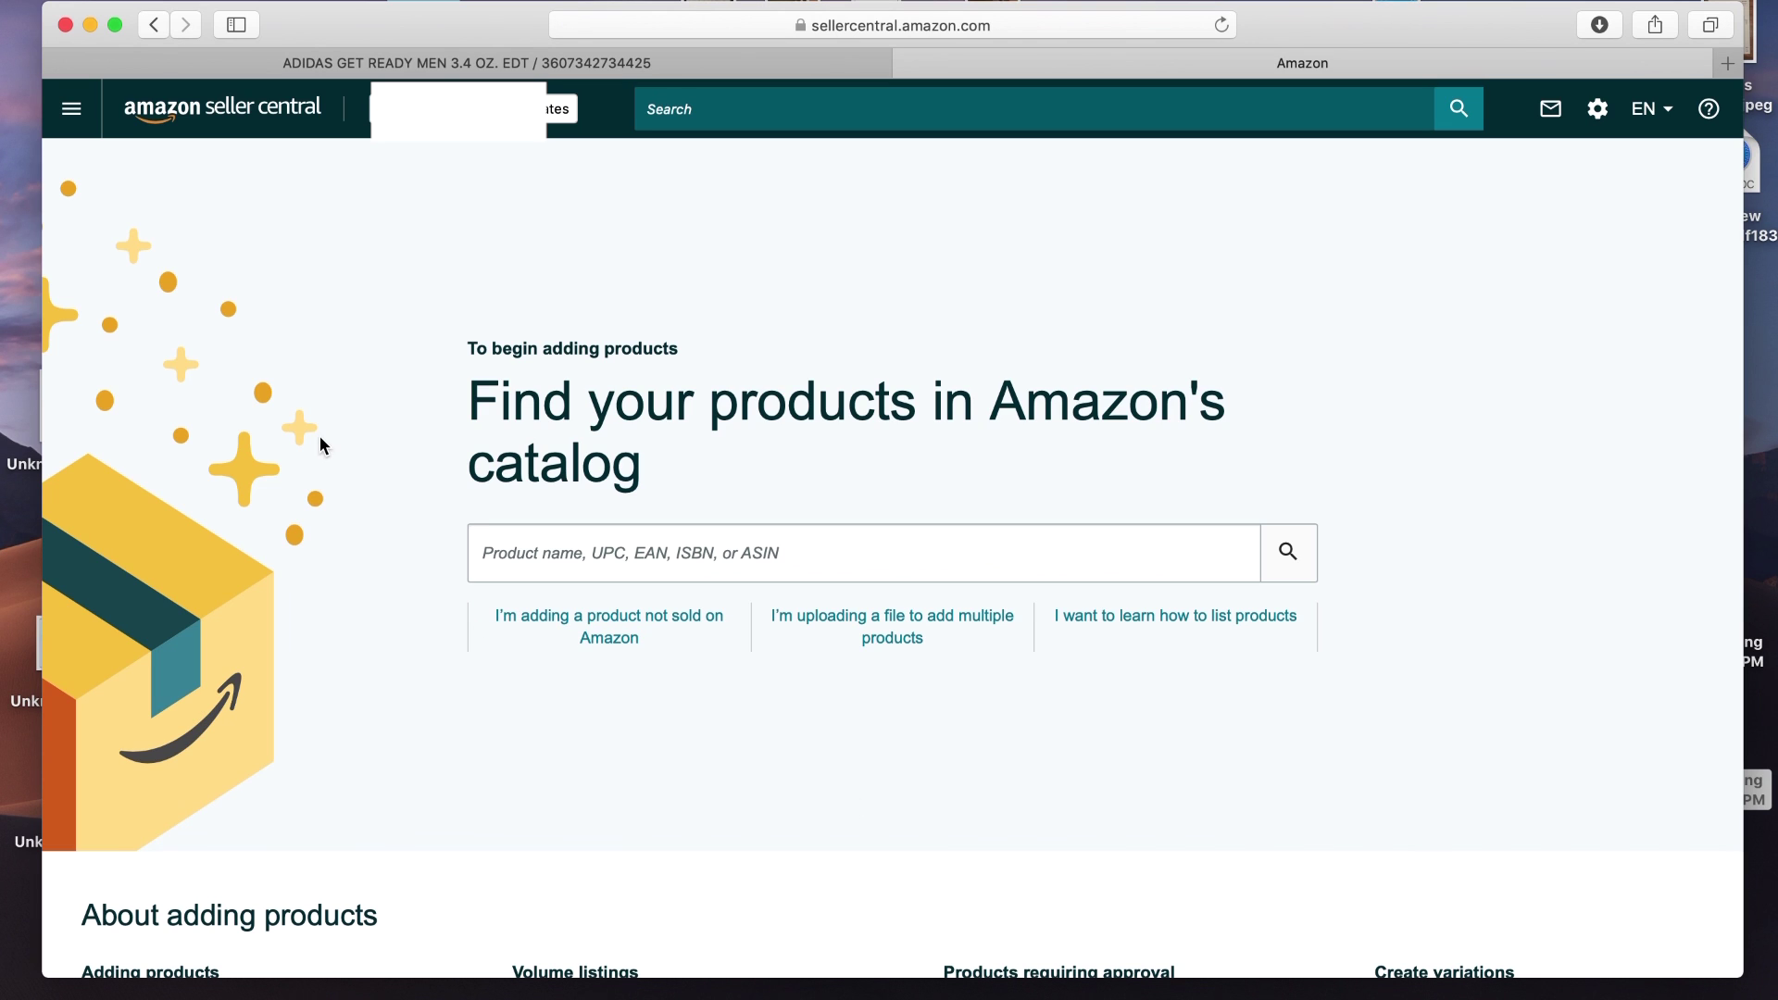
click(72, 117)
mouse_move(99, 183)
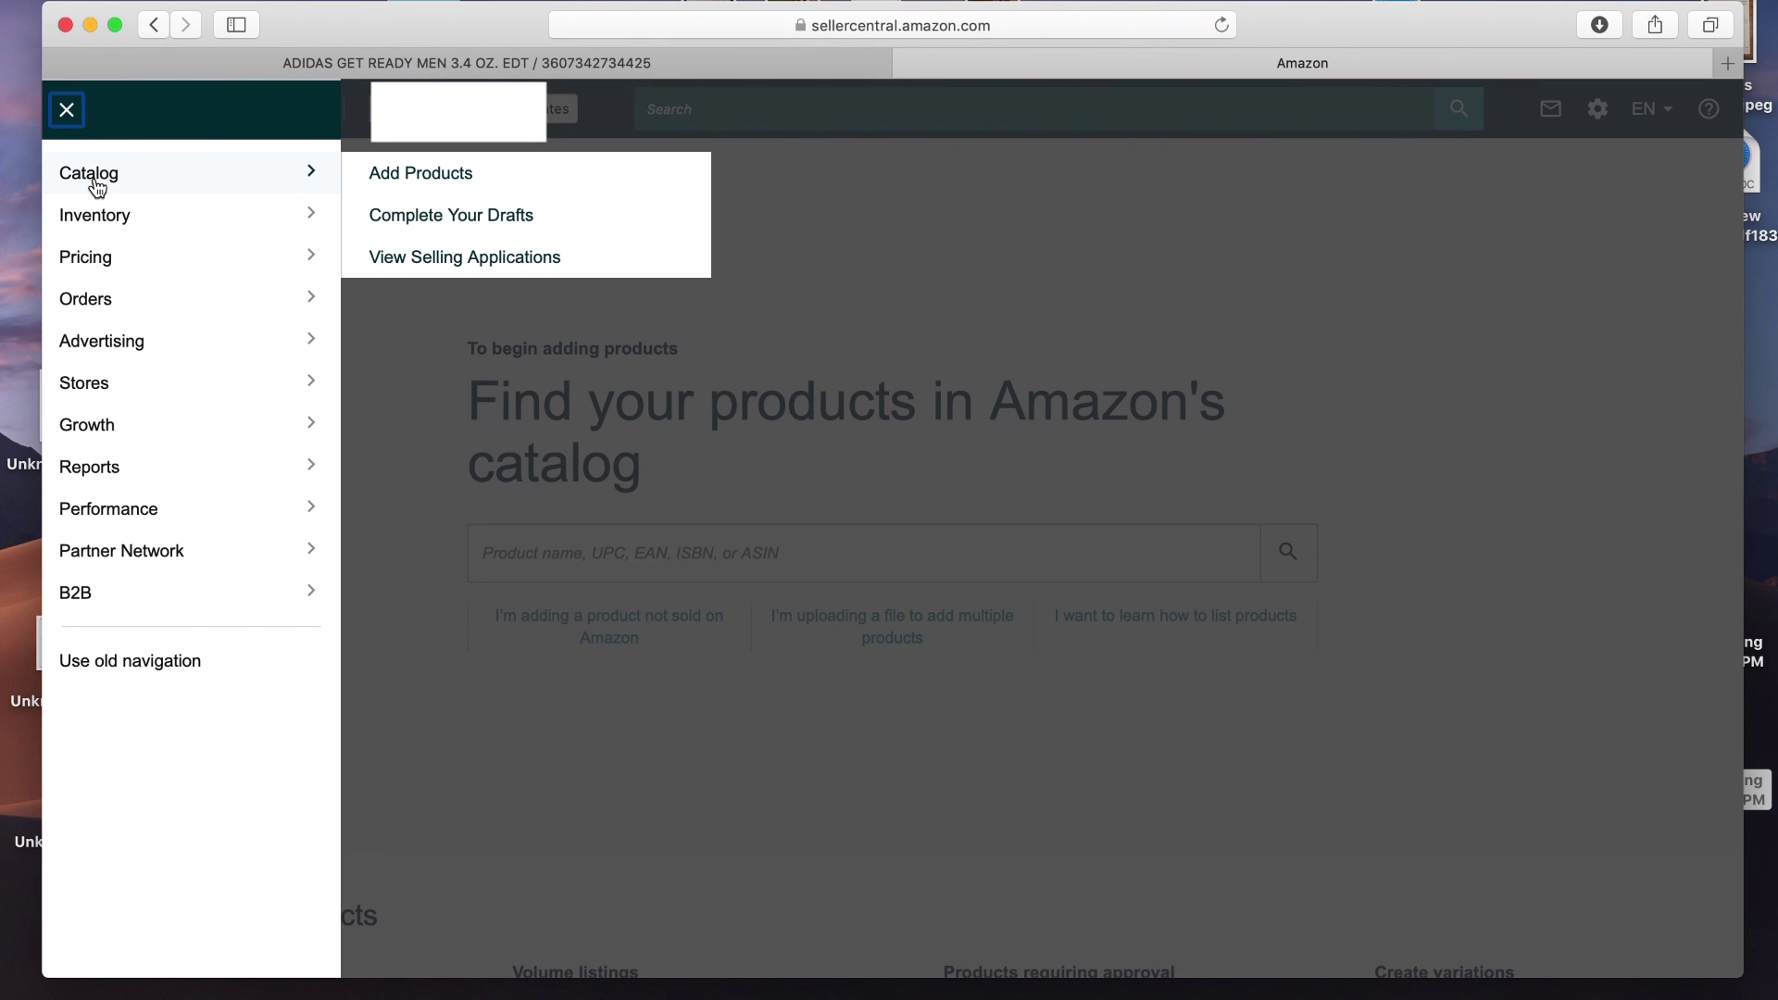
click(388, 178)
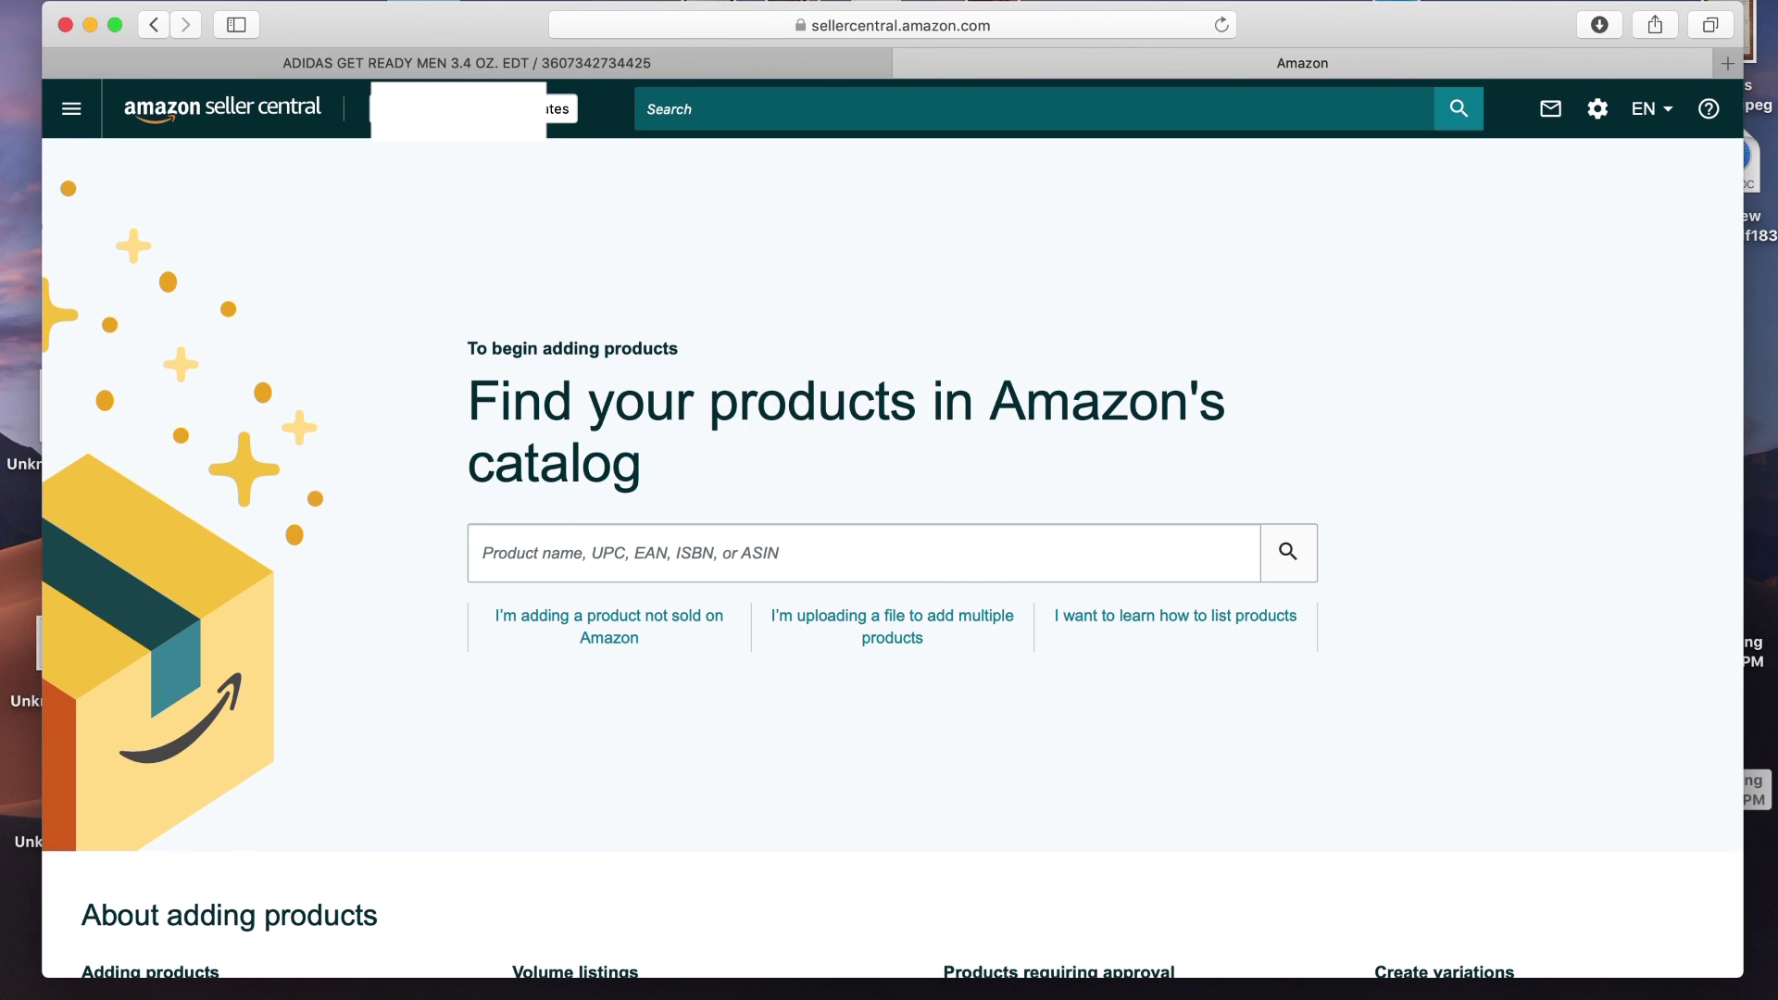
click(215, 0)
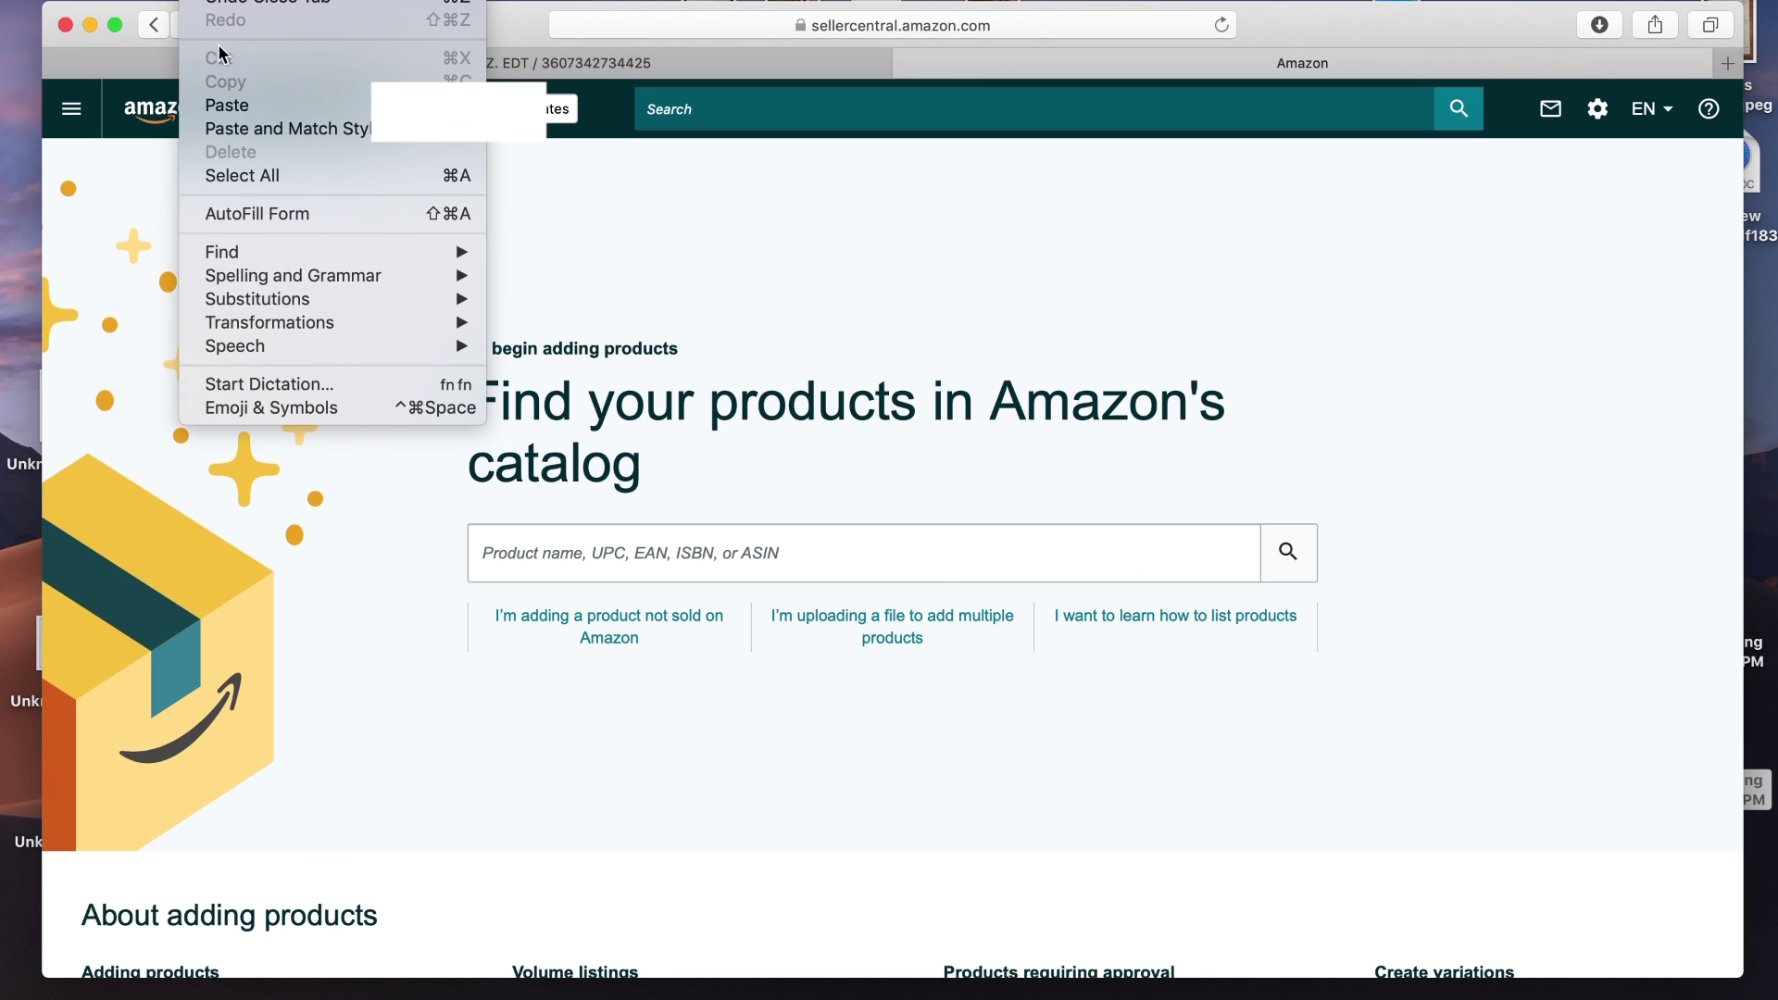
click(234, 109)
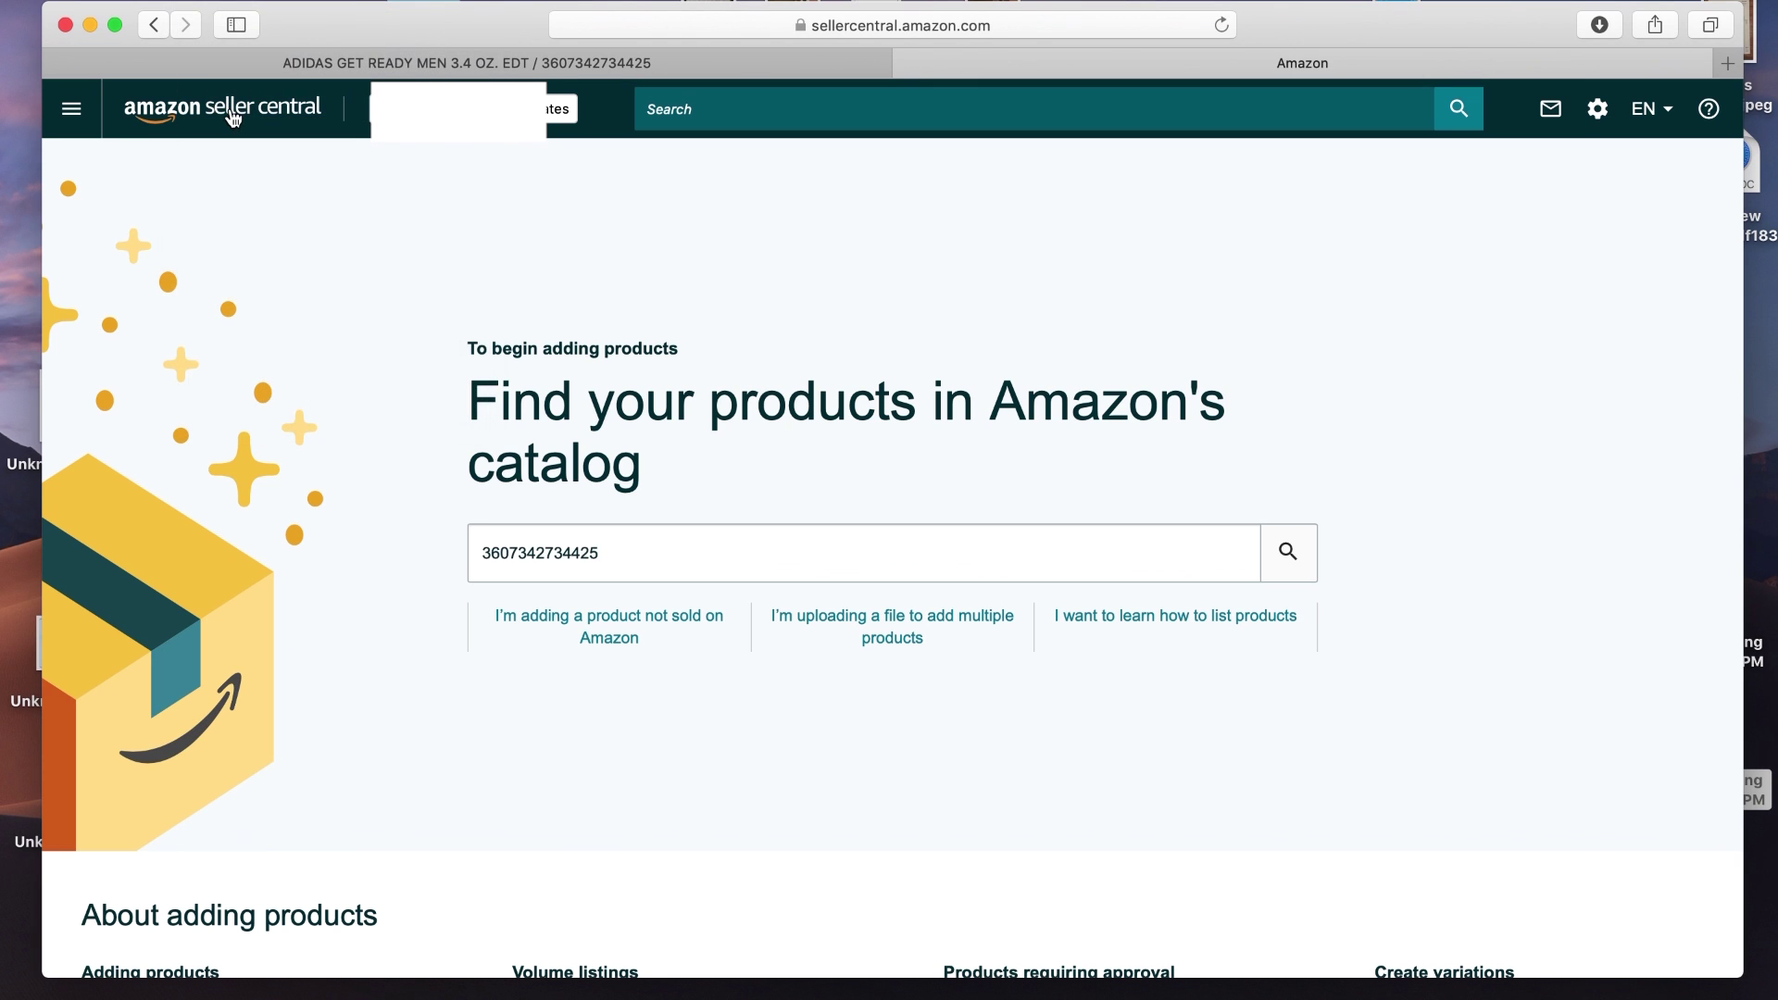
key(Return)
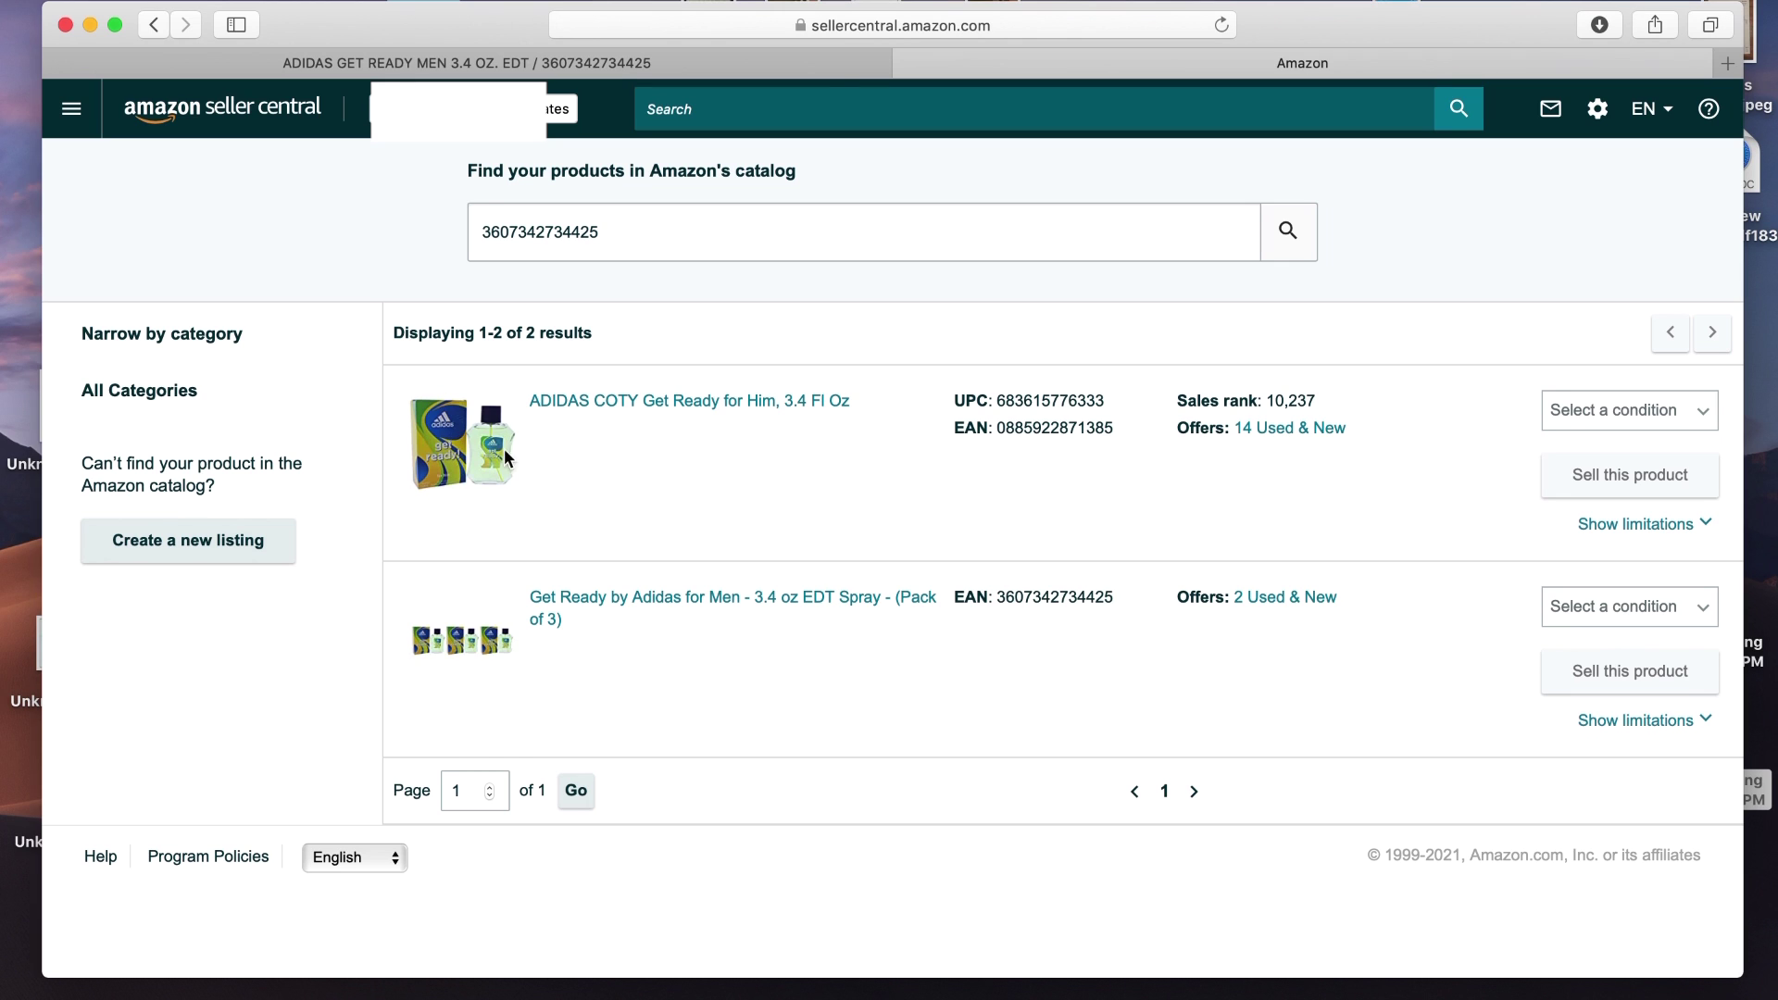
Set ADIDAS COTY Get Ready for Him's condition to New and clear the search box
click(1590, 414)
click(1589, 413)
click(1574, 447)
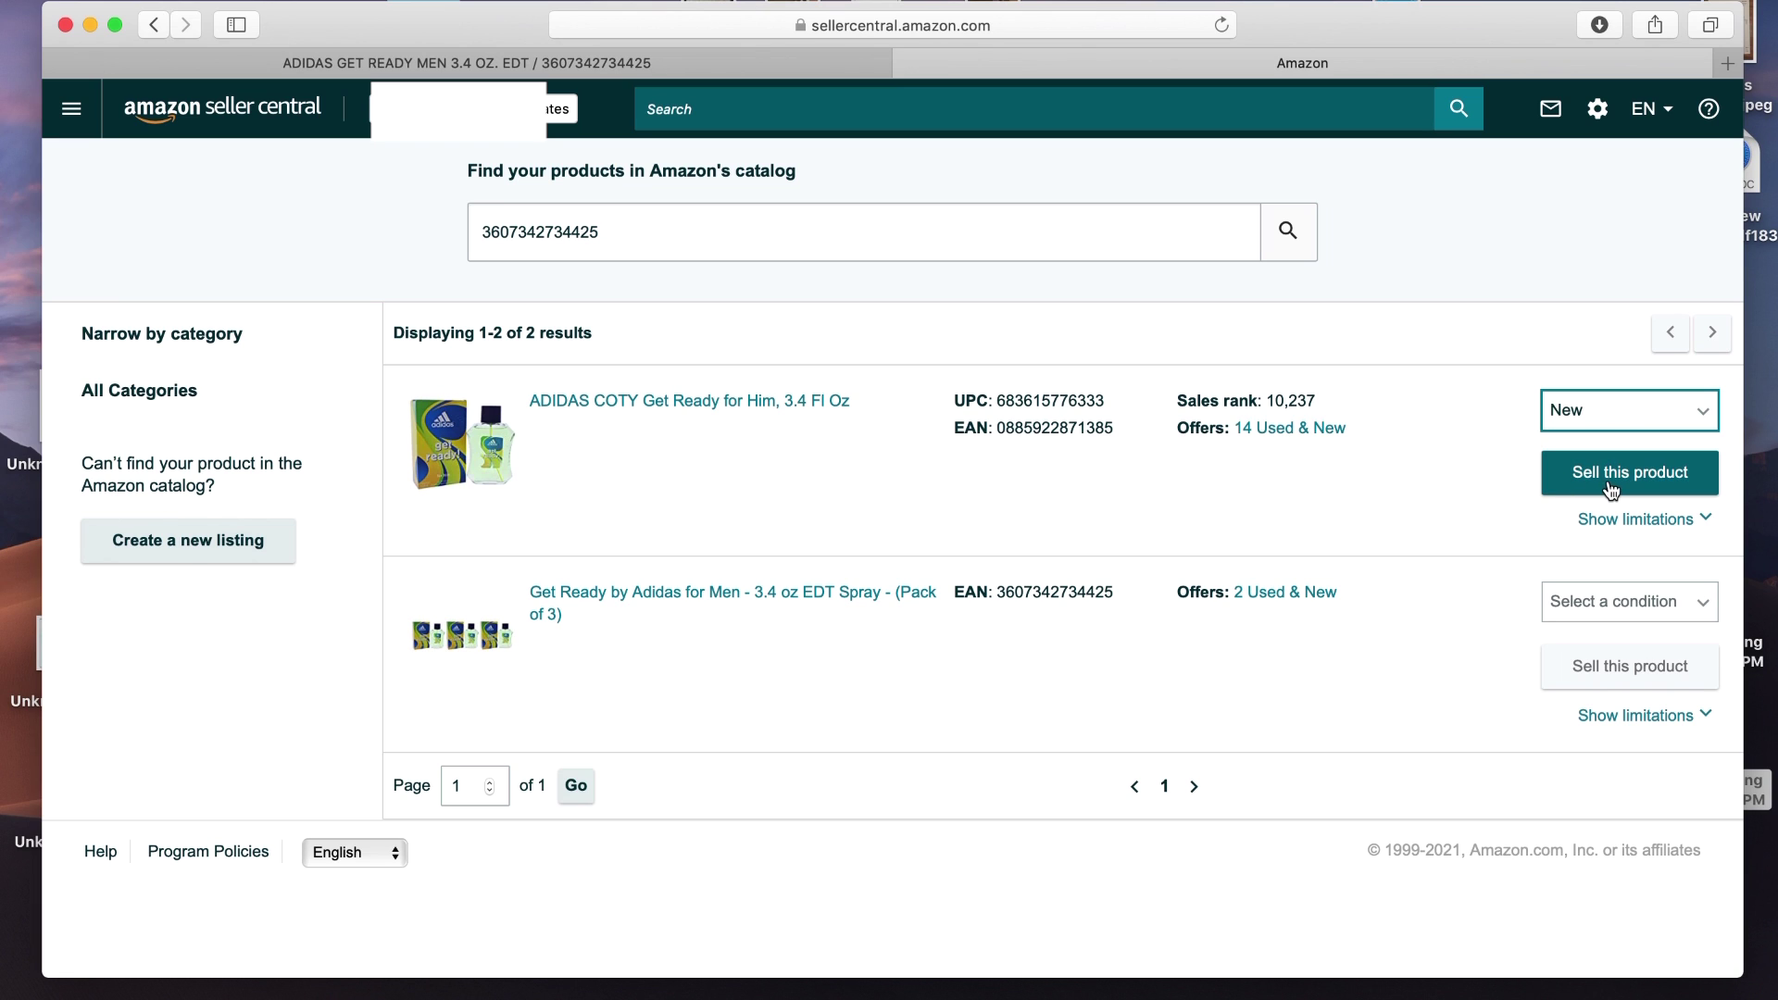
click(663, 247)
key(BackSpace)
key(BackSpace)
key(BackSpace)
key(BackSpace)
key(BackSpace)
key(BackSpace)
key(BackSpace)
key(BackSpace)
key(BackSpace)
key(BackSpace)
key(BackSpace)
key(BackSpace)
key(BackSpace)
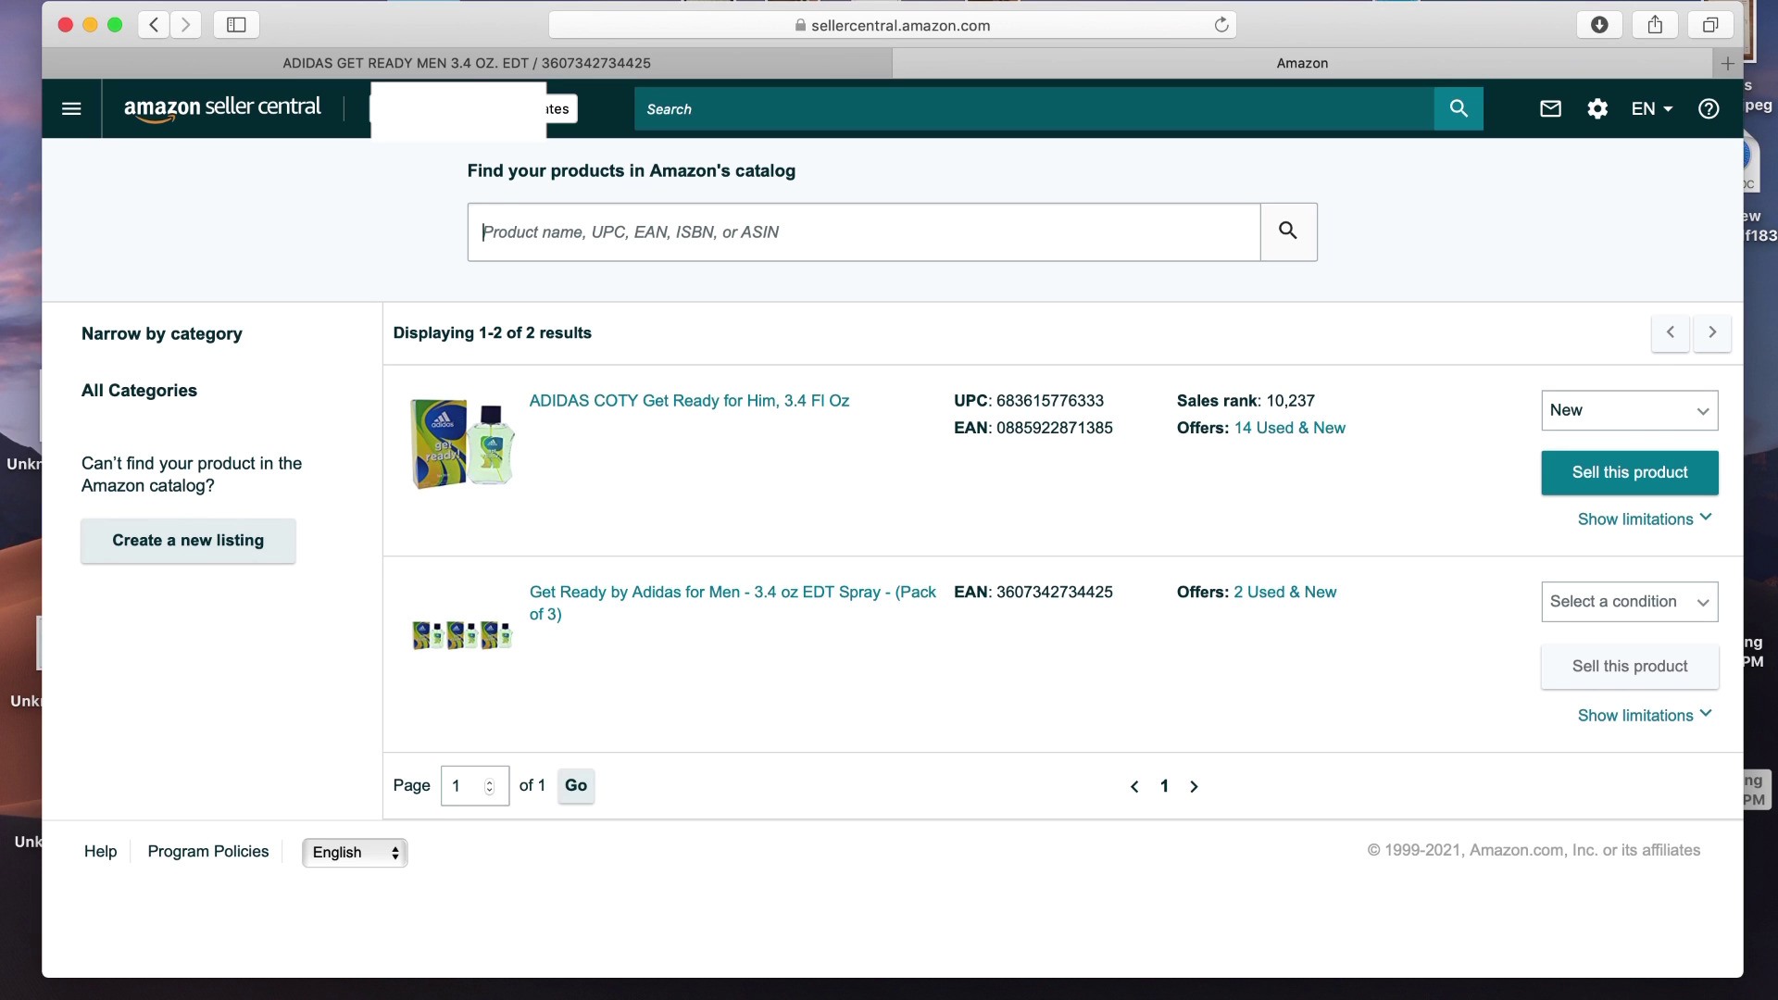
Search for 'gucci bag', set the first result to New, and apply to sell it
text(gucci )
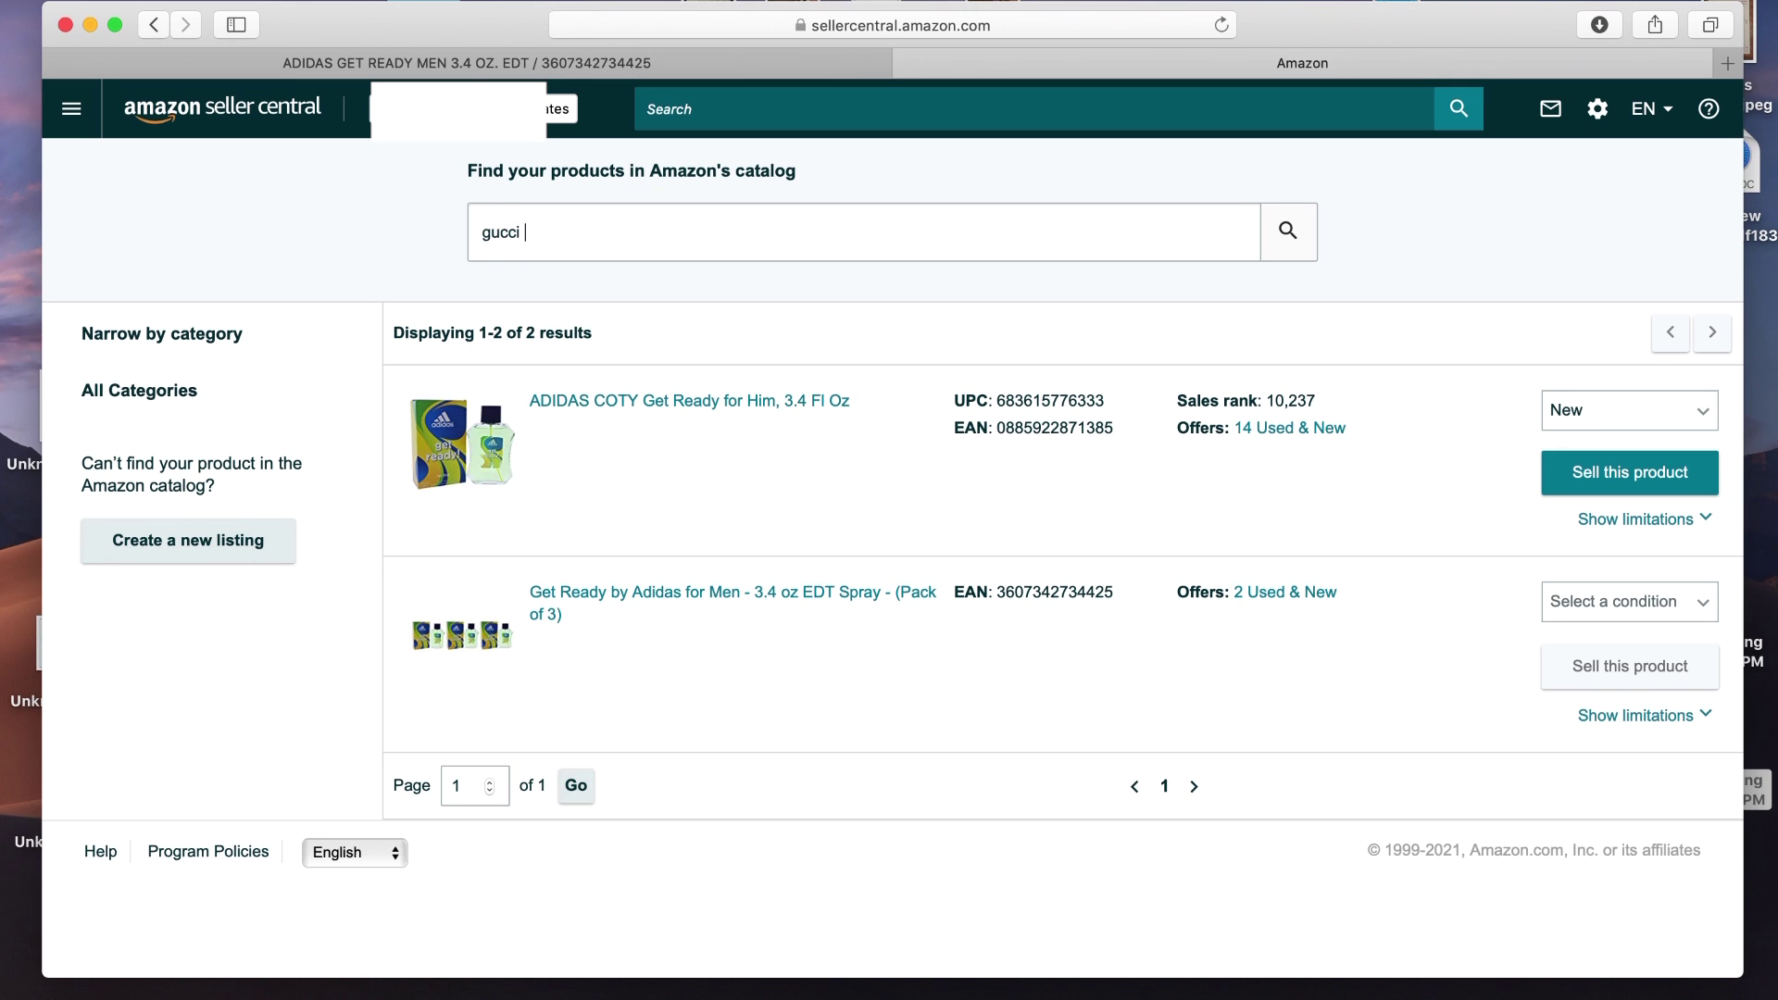
text(bag)
key(Return)
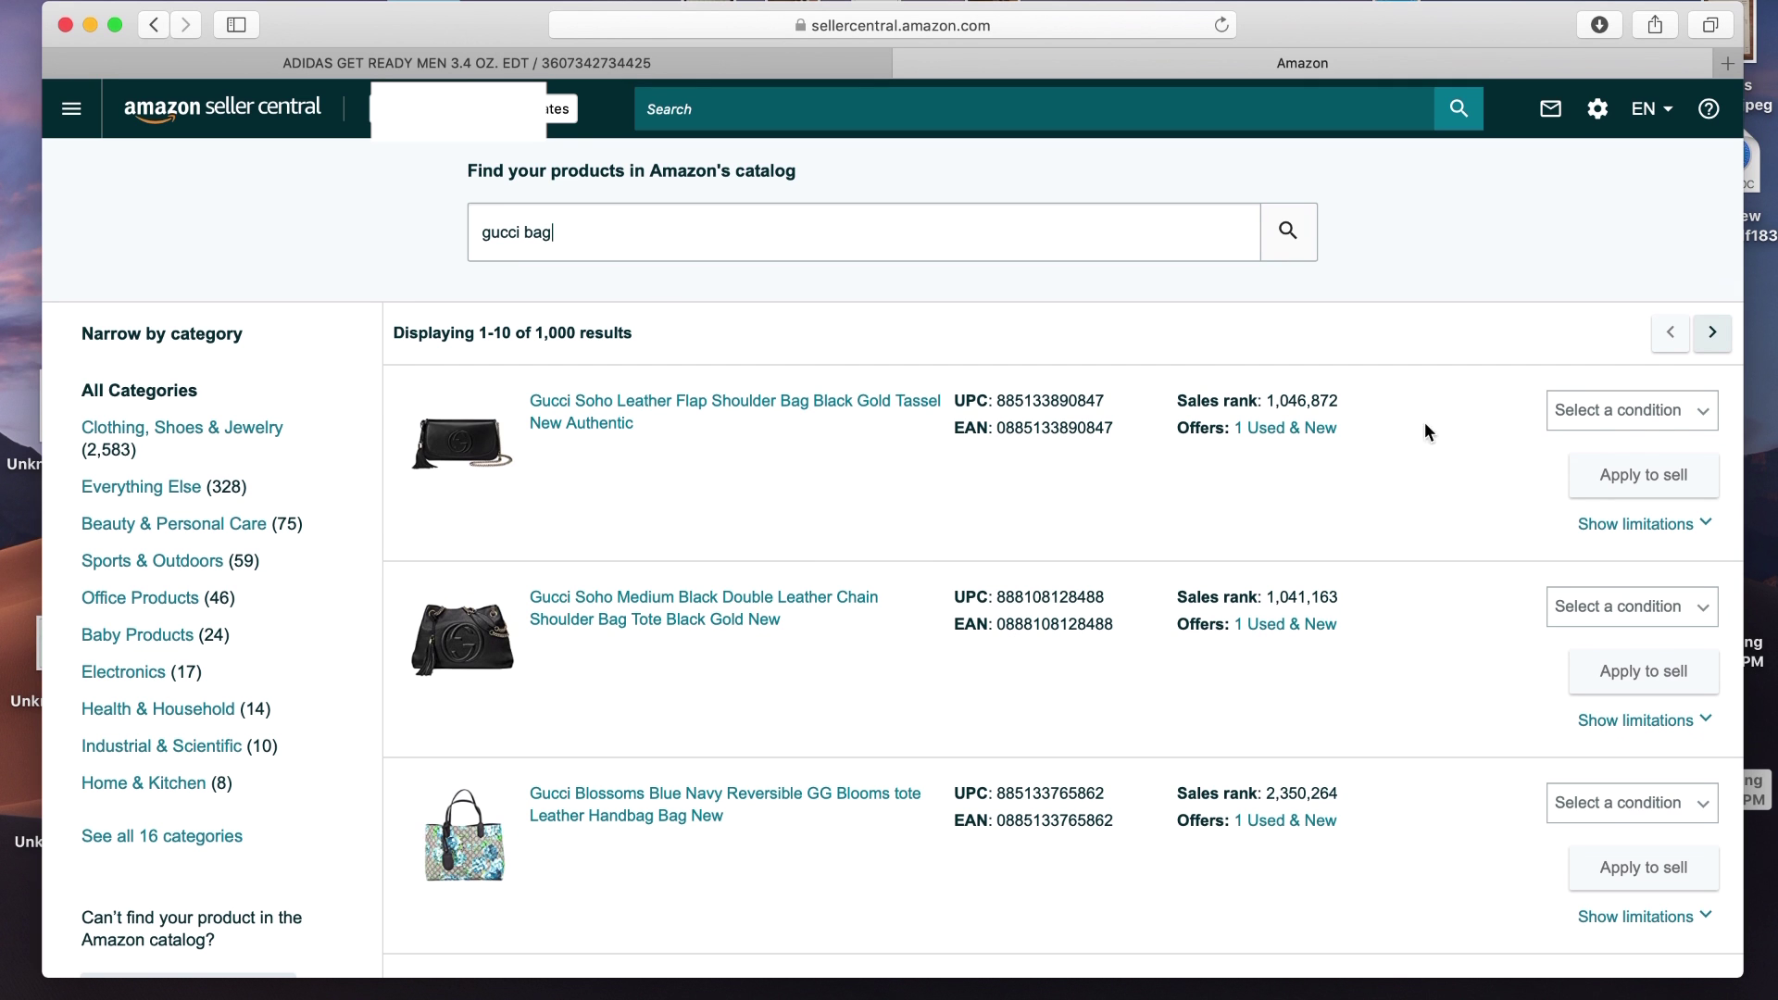
click(1589, 410)
click(1586, 448)
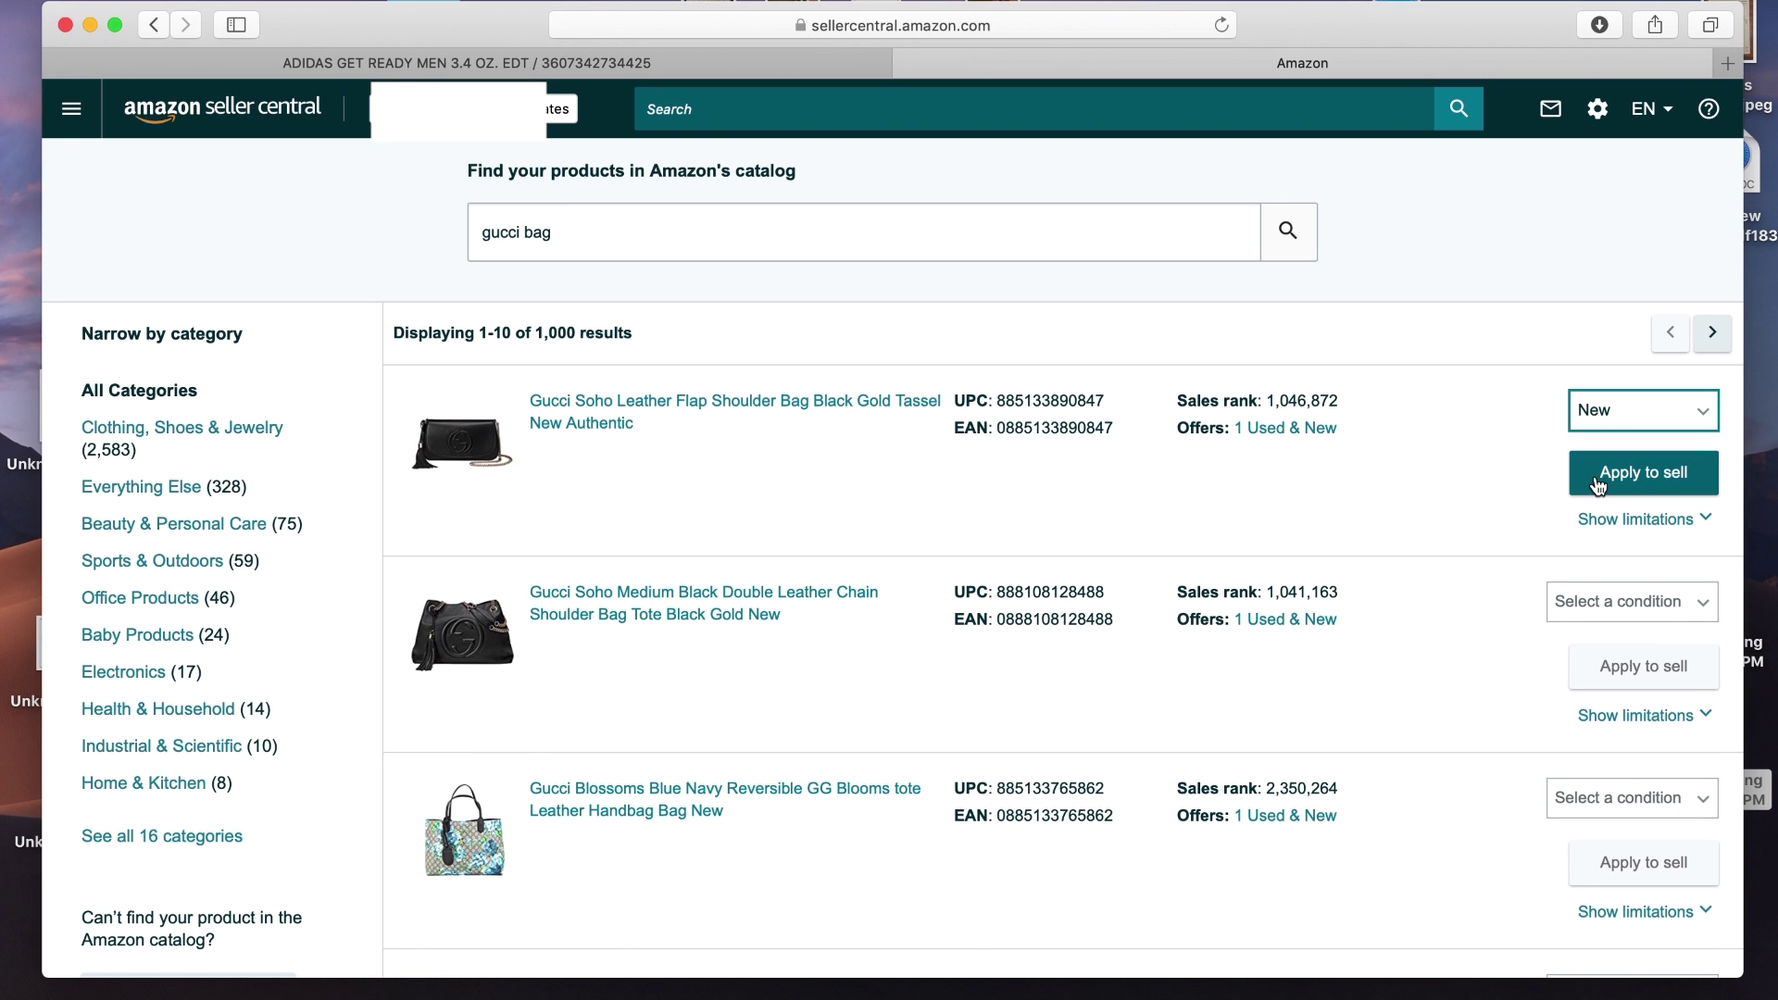
click(1599, 482)
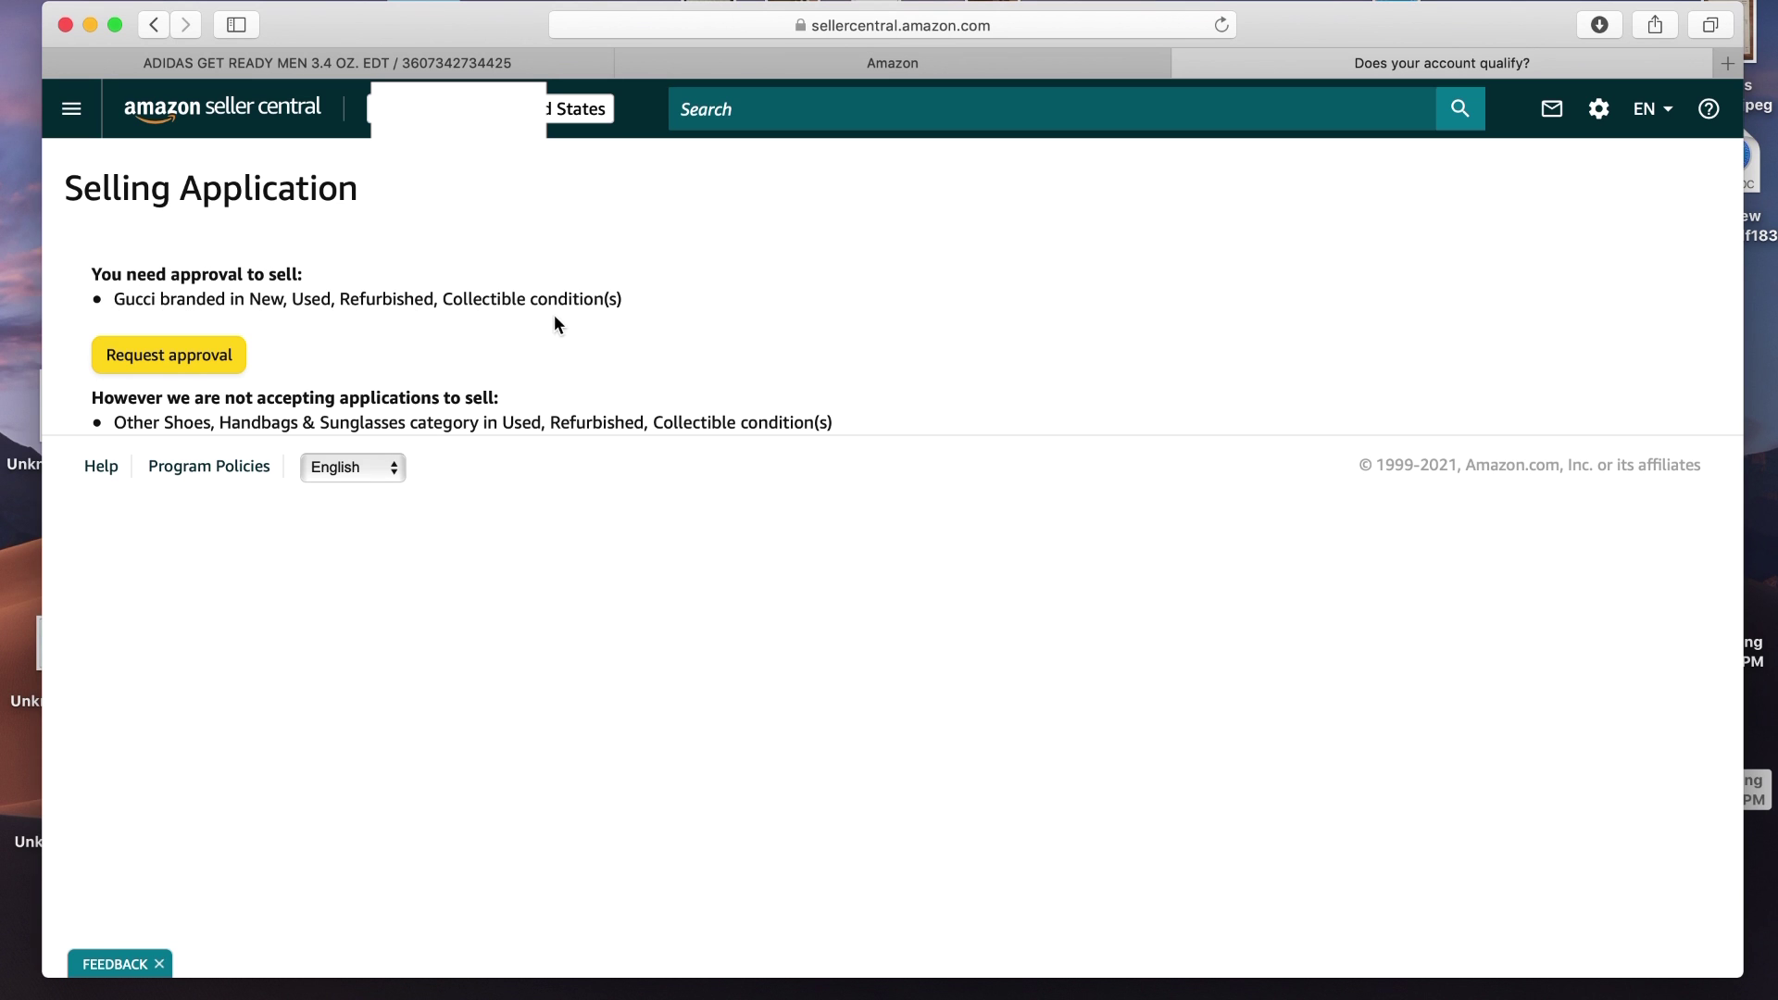
Request approval to sell Gucci-branded items from the Selling Application page
click(203, 361)
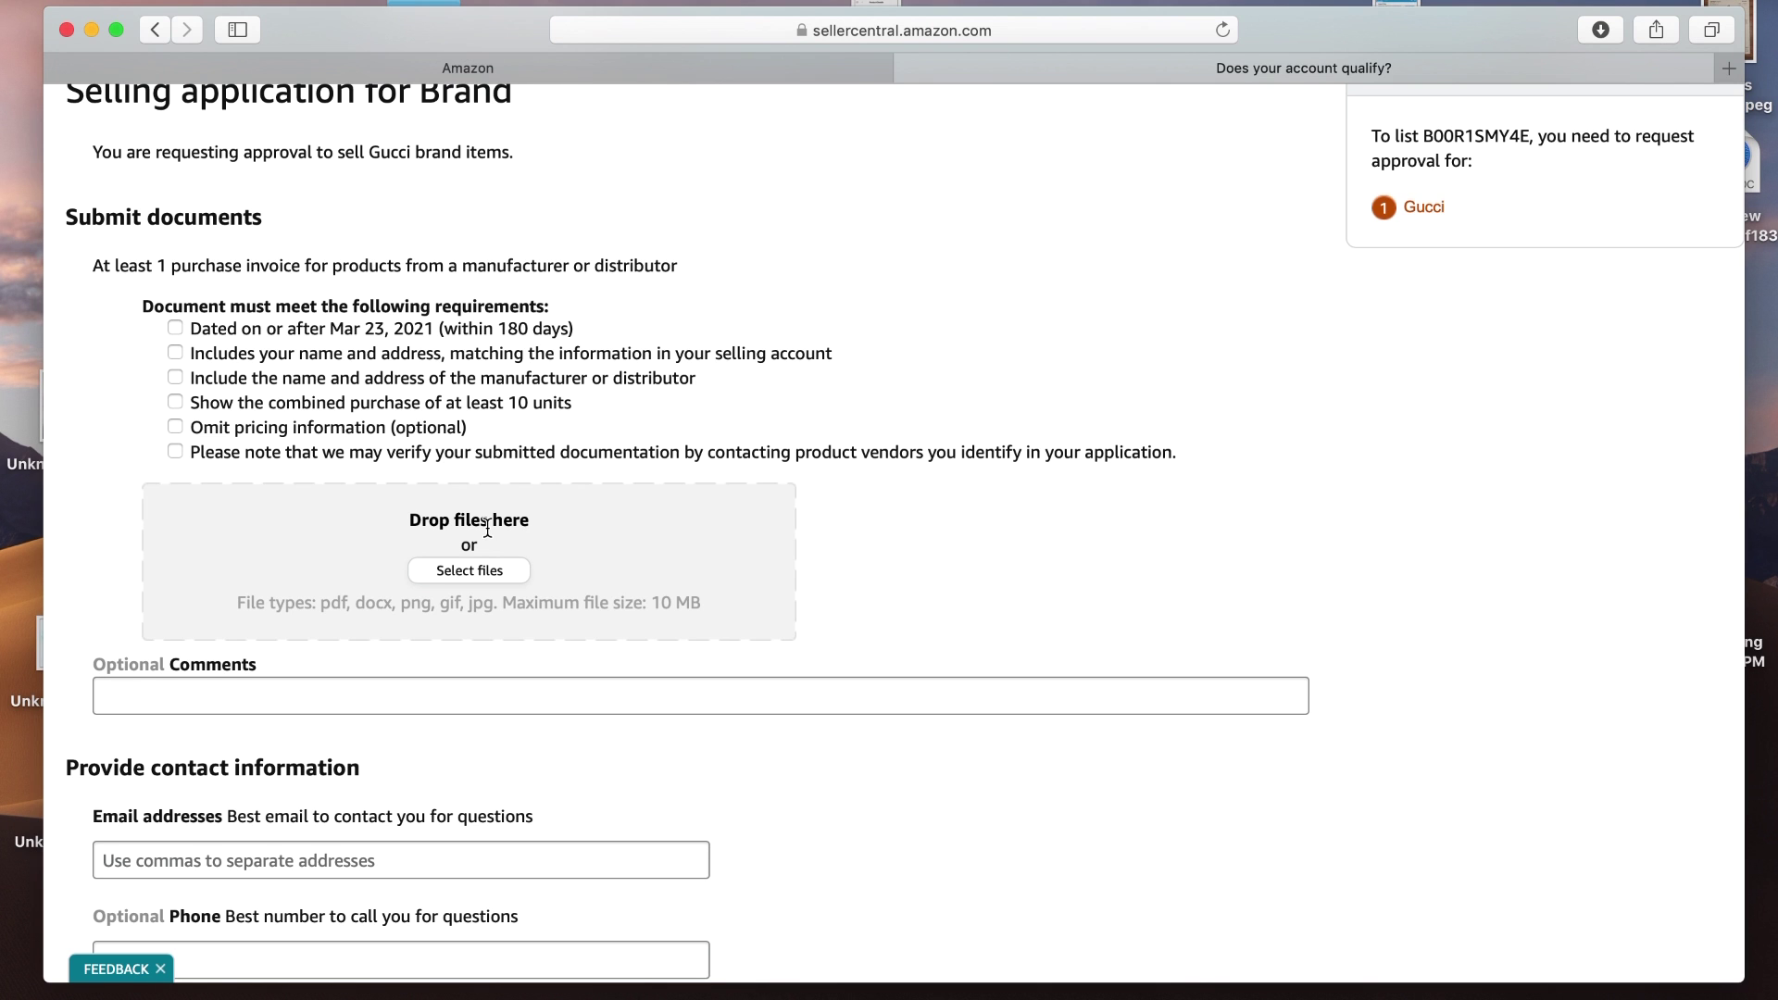
click(457, 572)
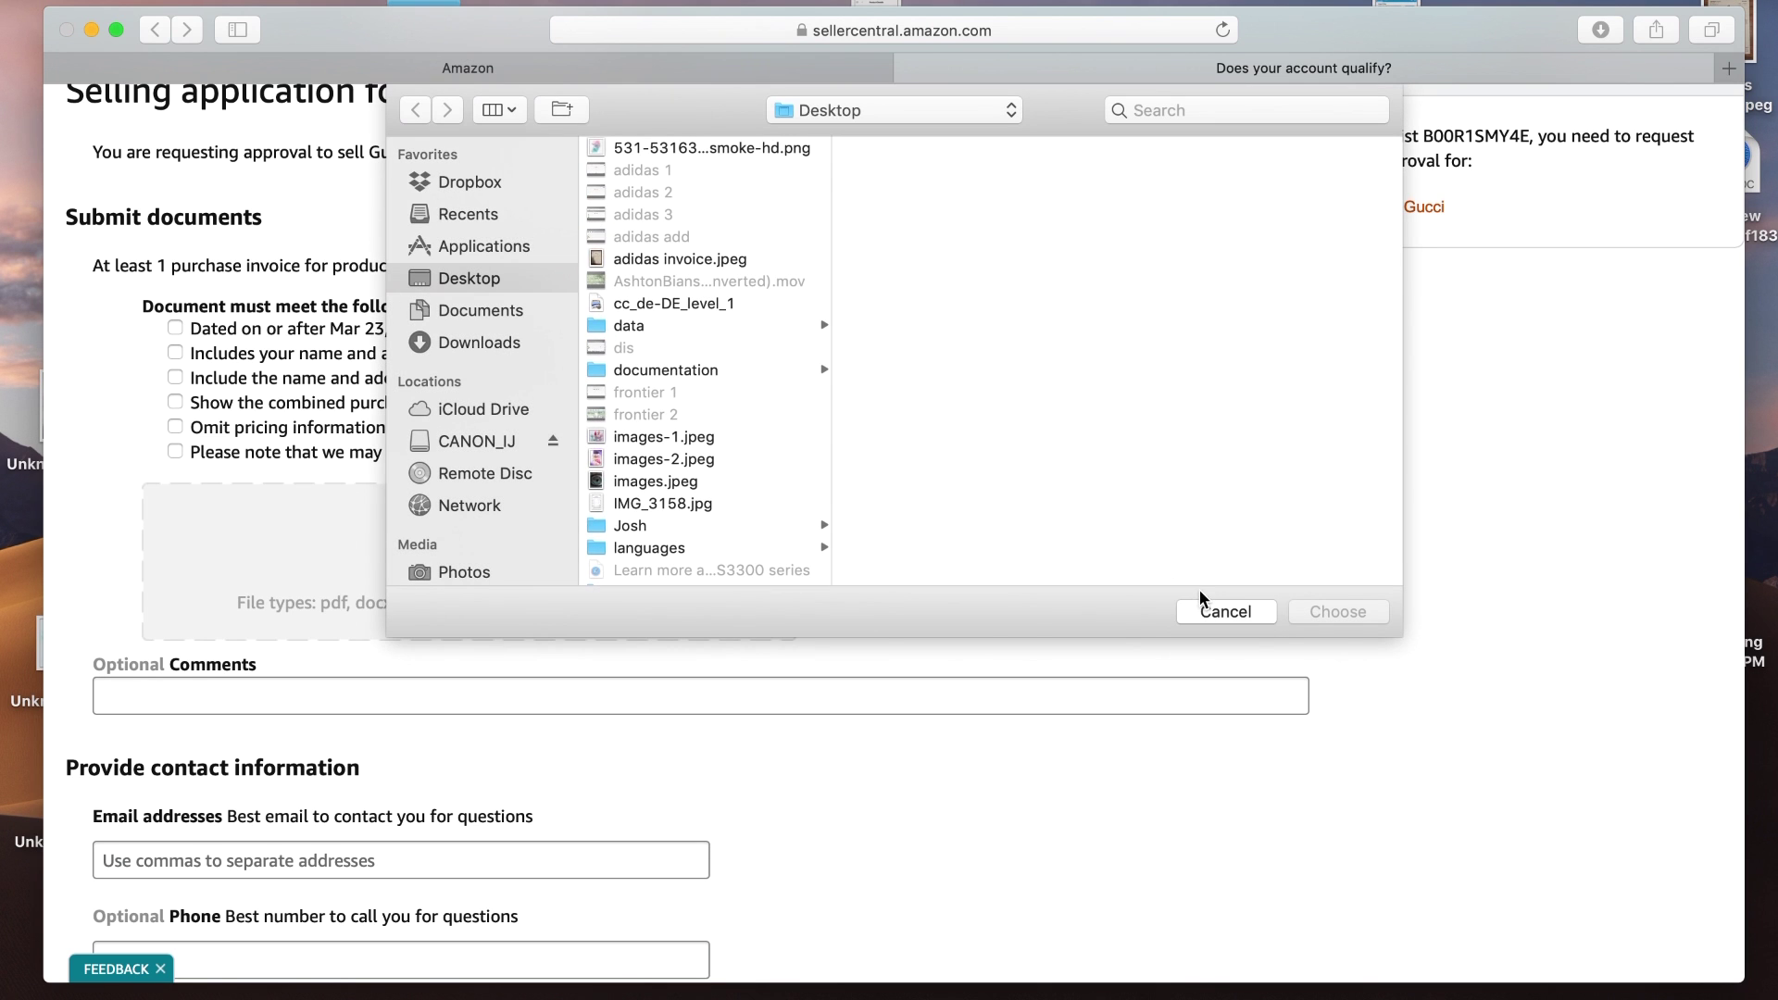
click(1220, 612)
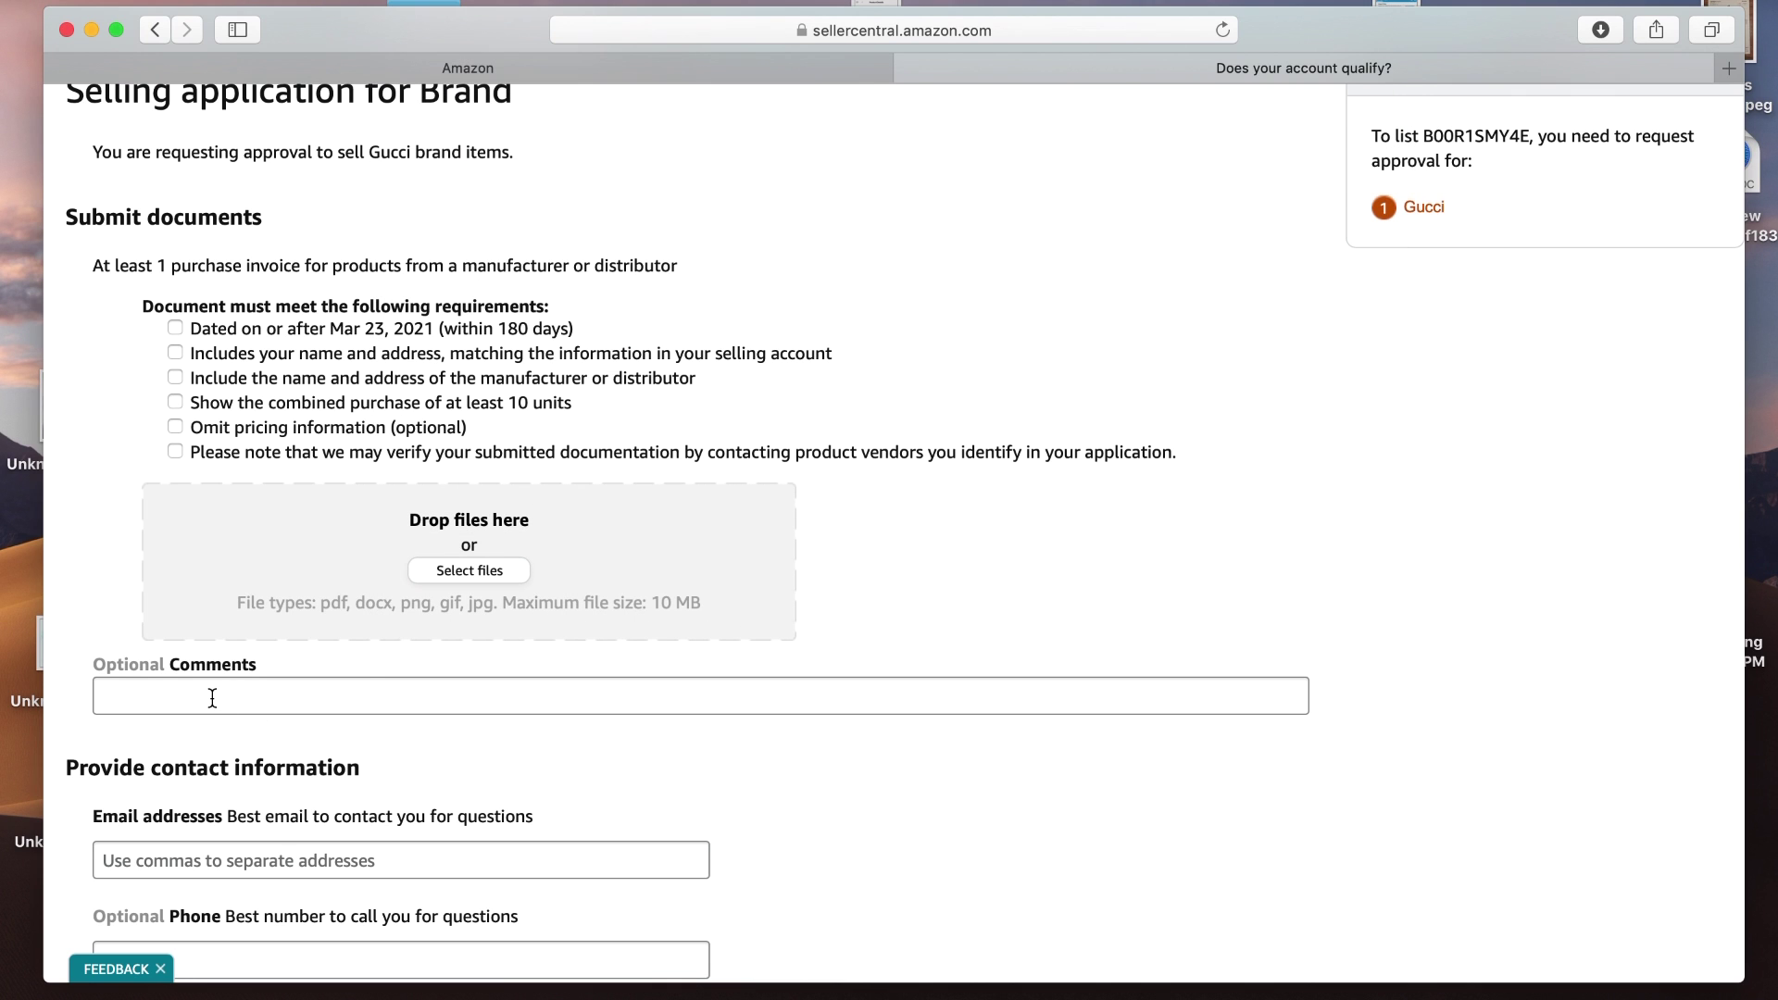
click(212, 698)
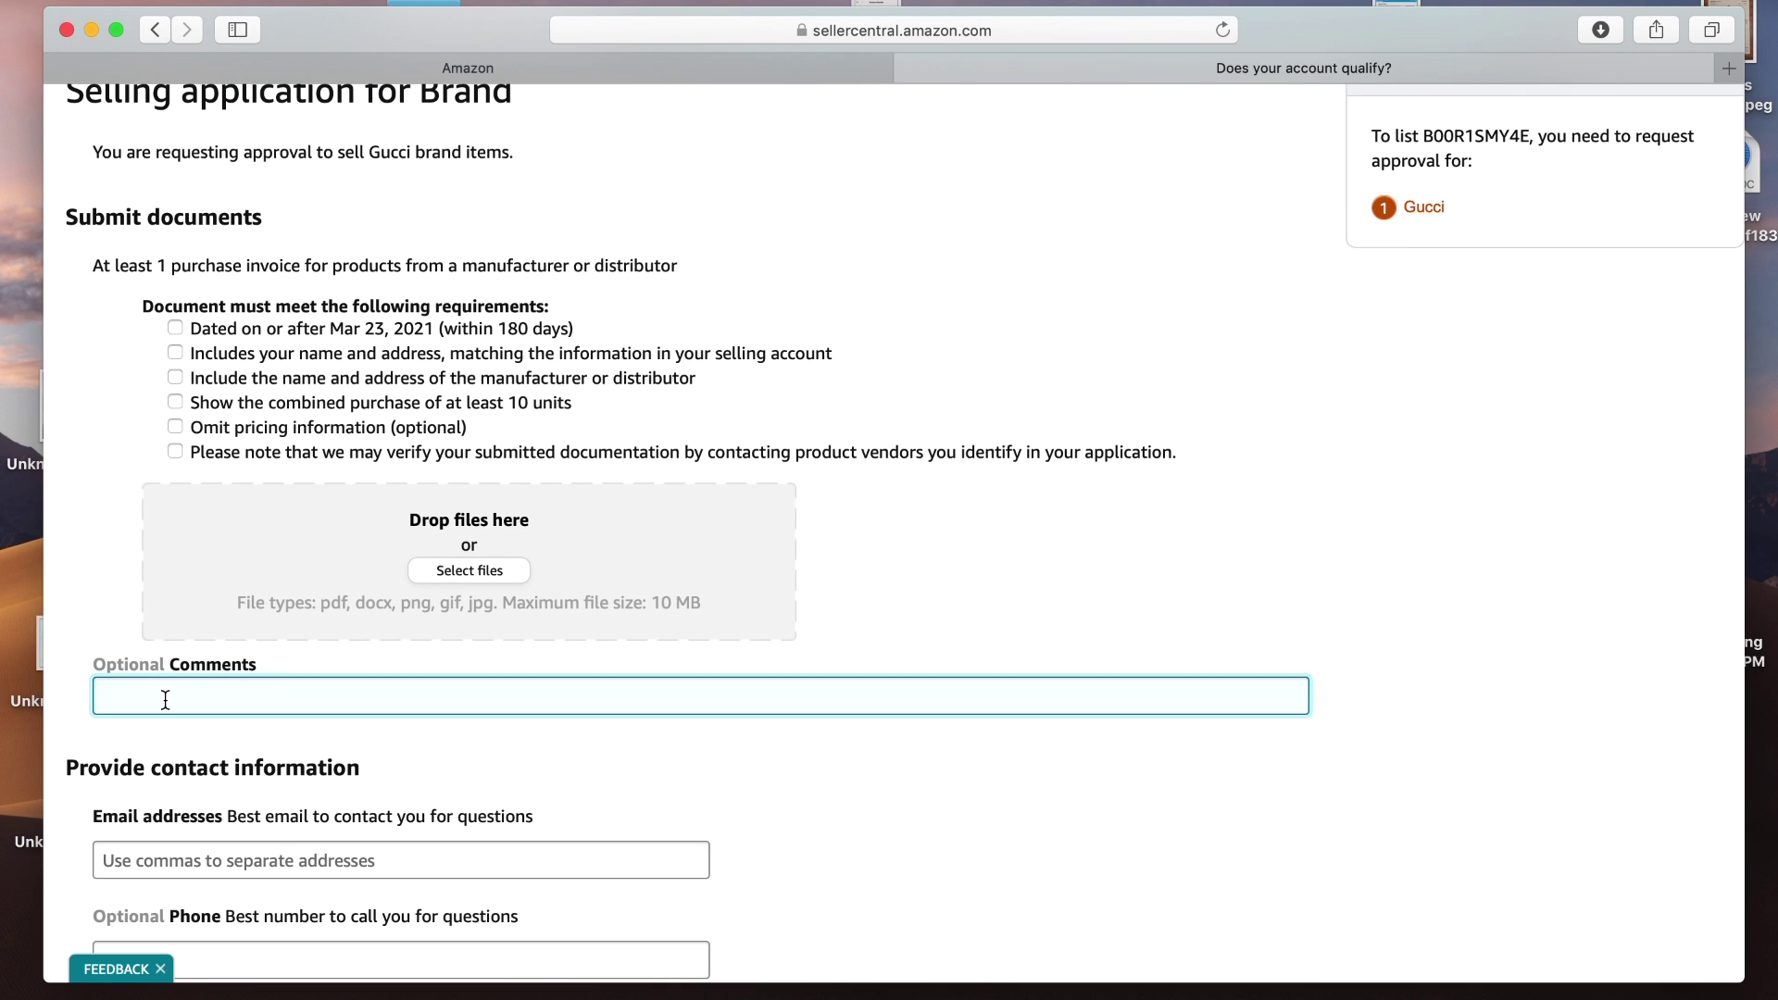
click(761, 807)
scroll(759, 802, down, 5)
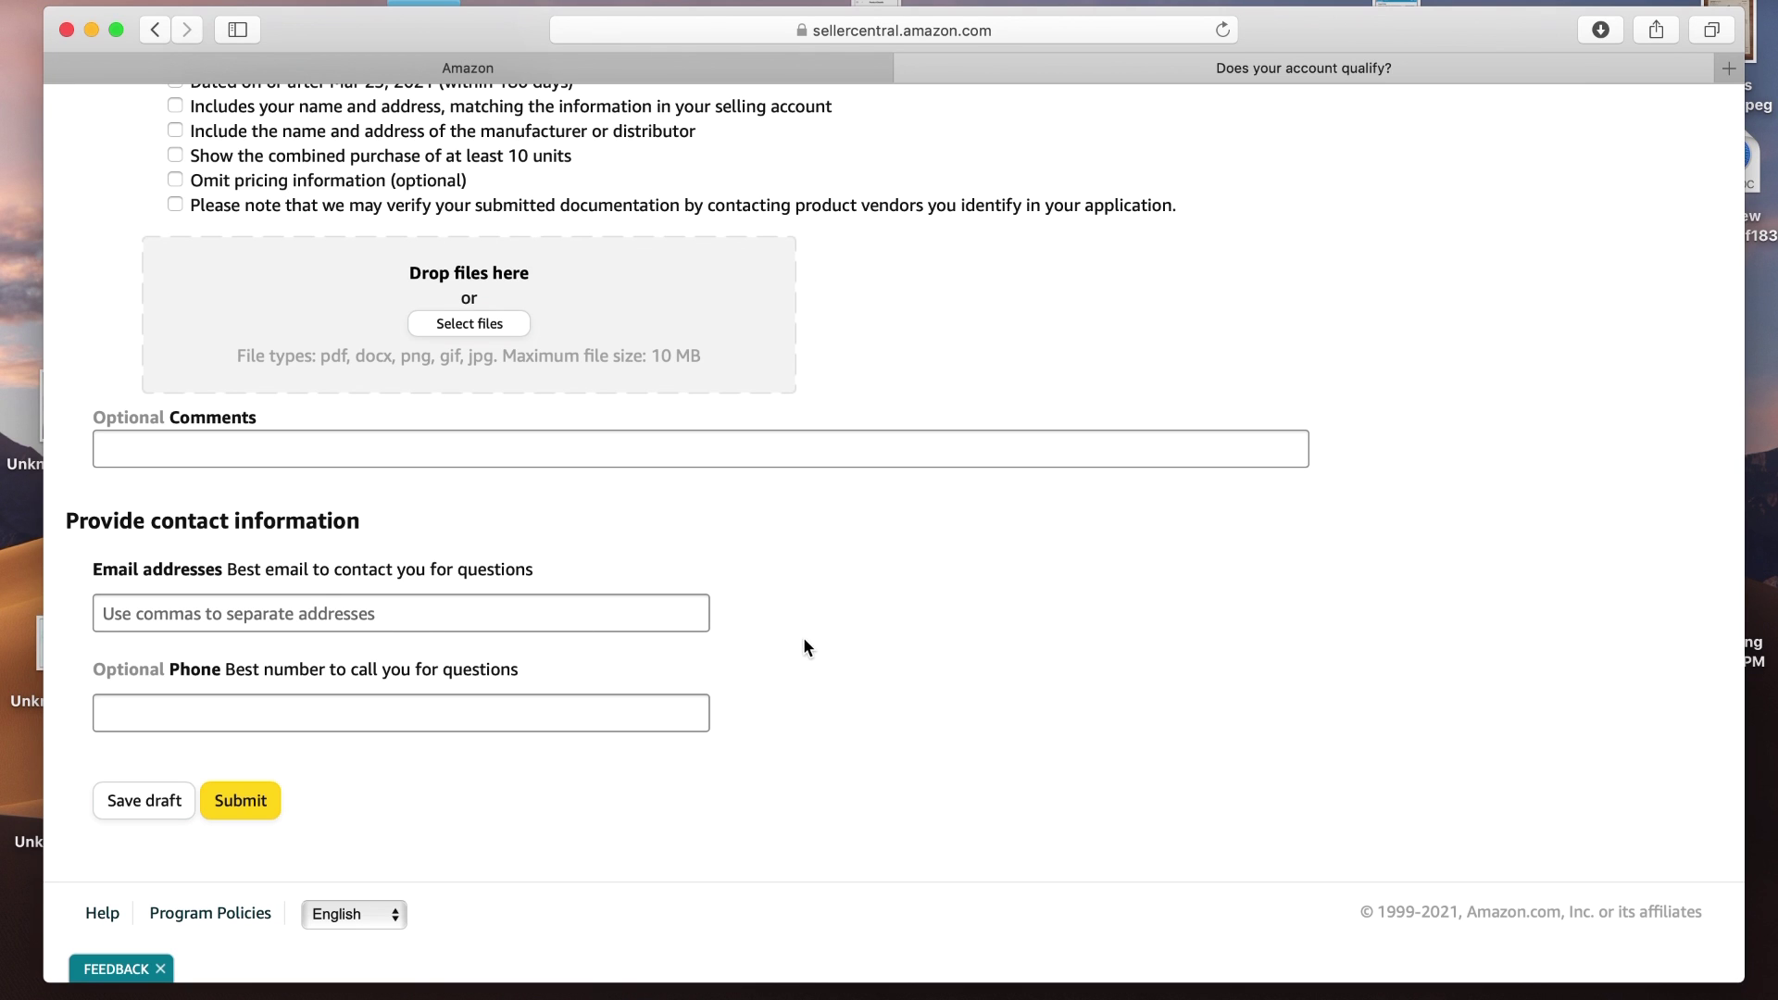
click(587, 715)
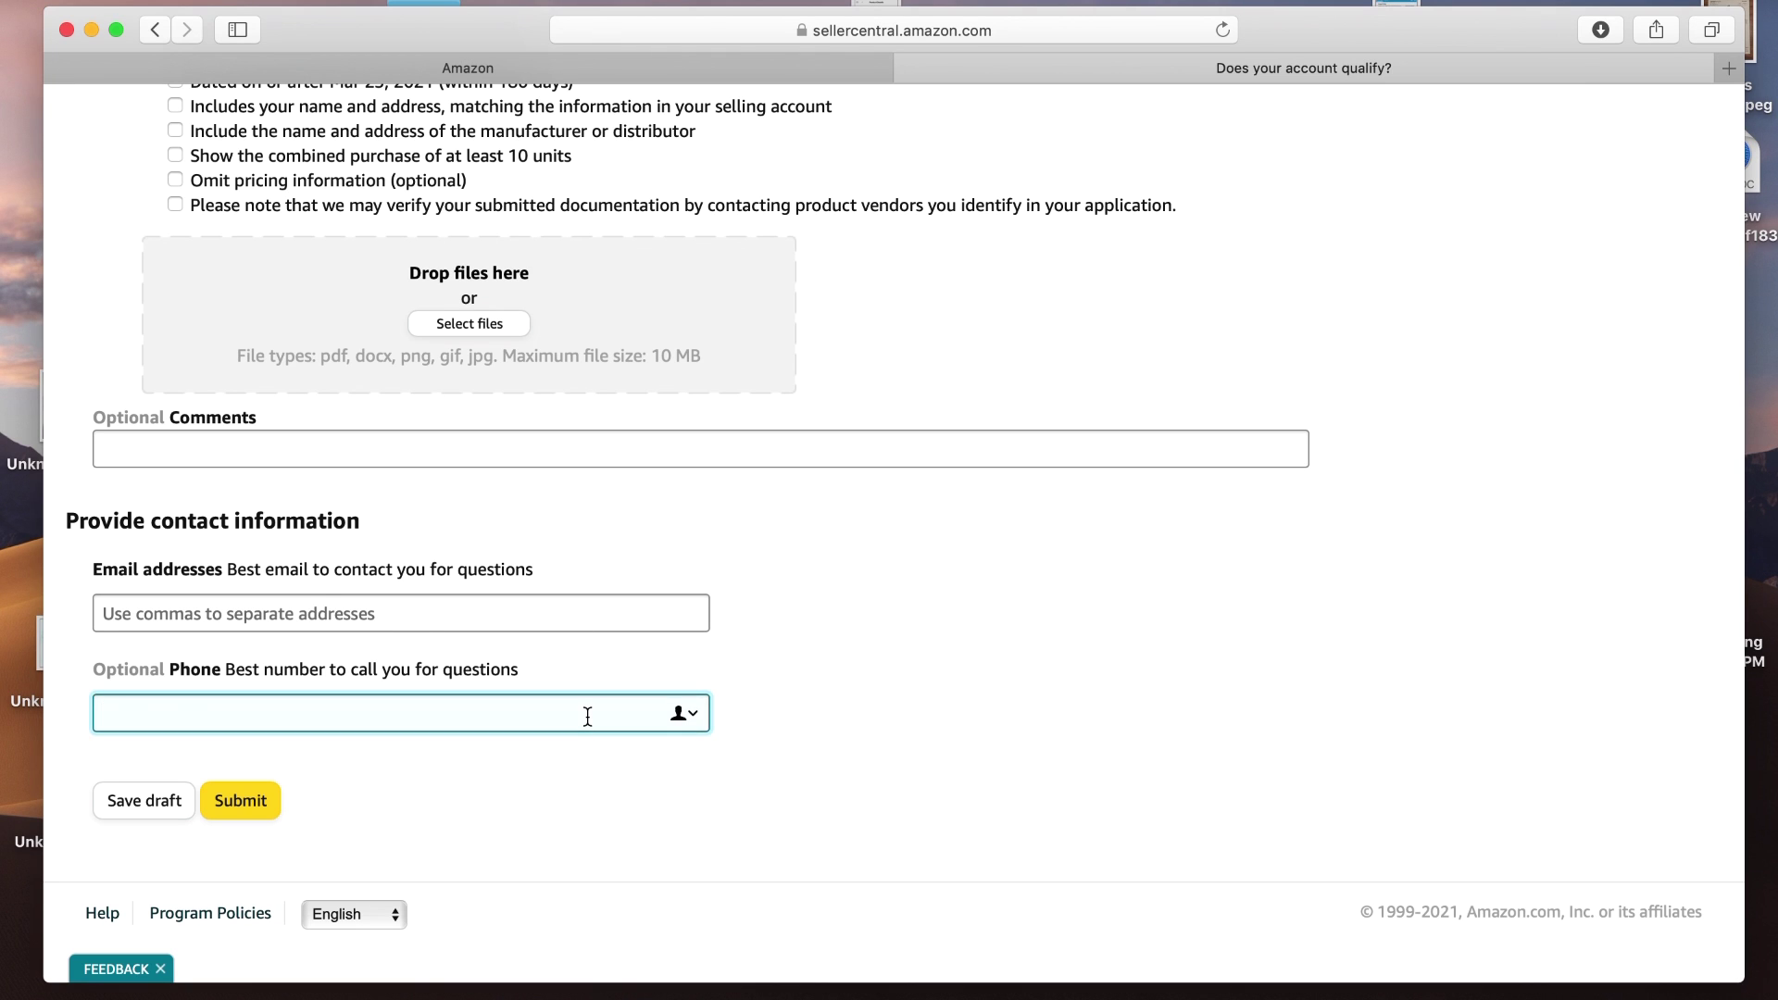
click(822, 660)
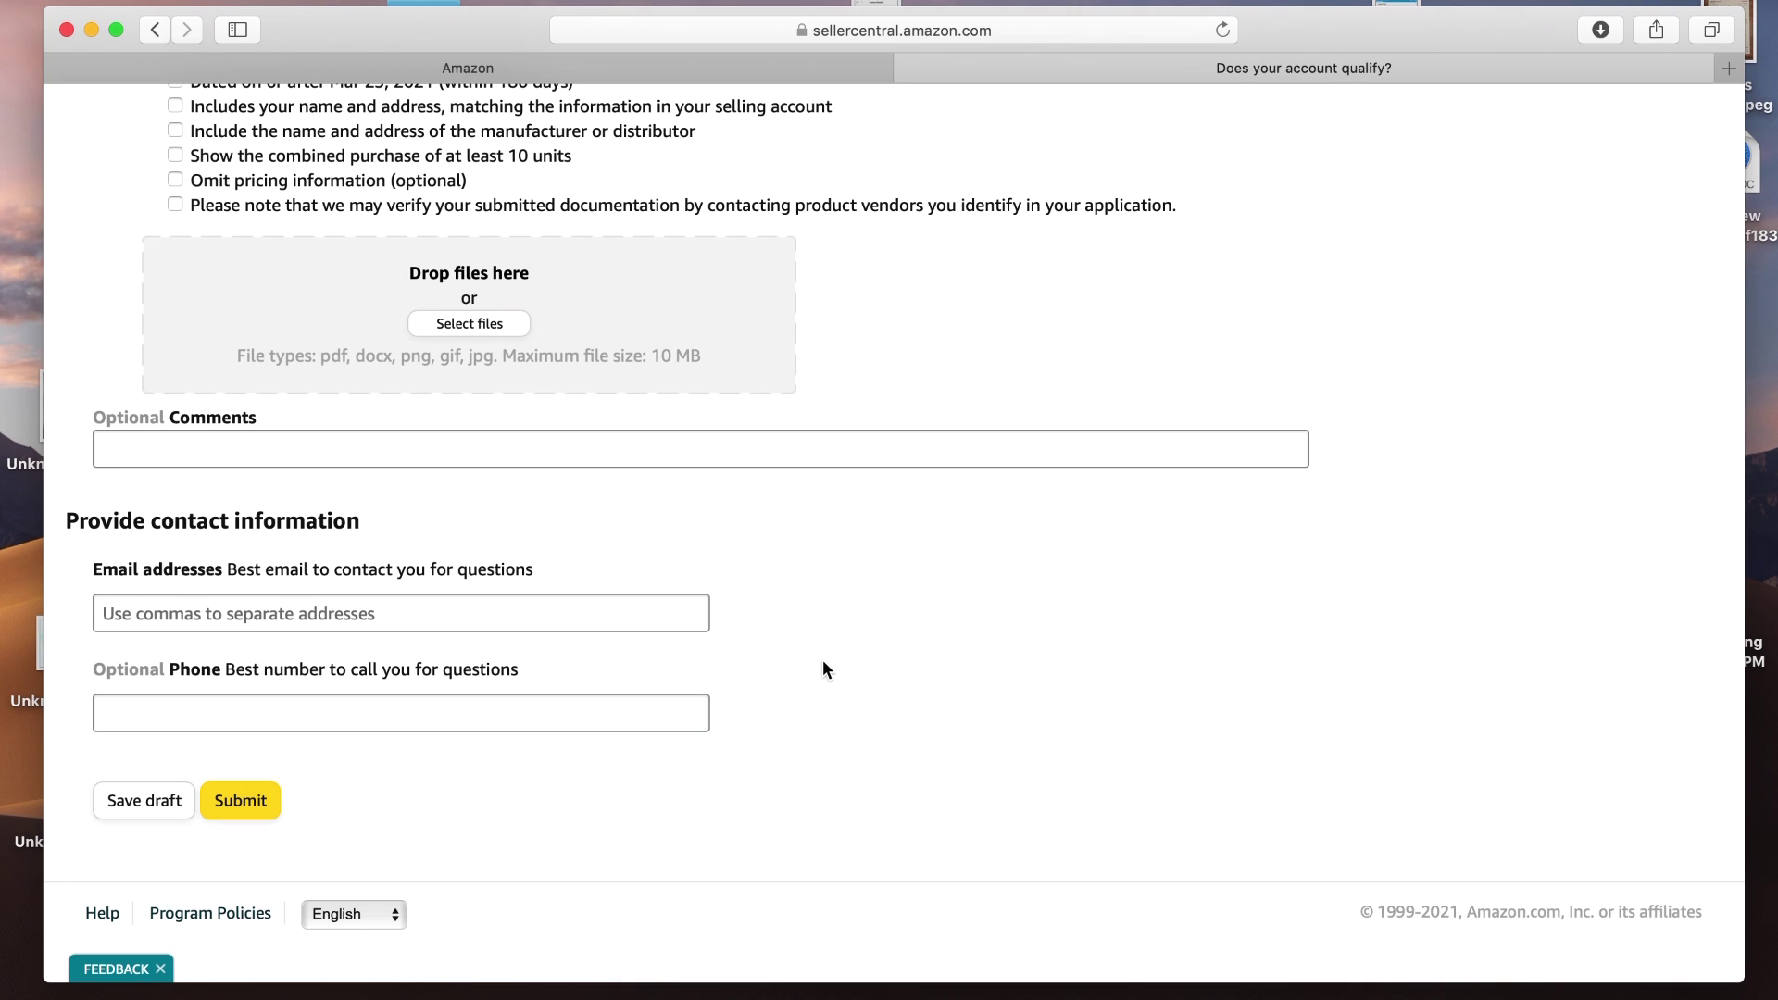